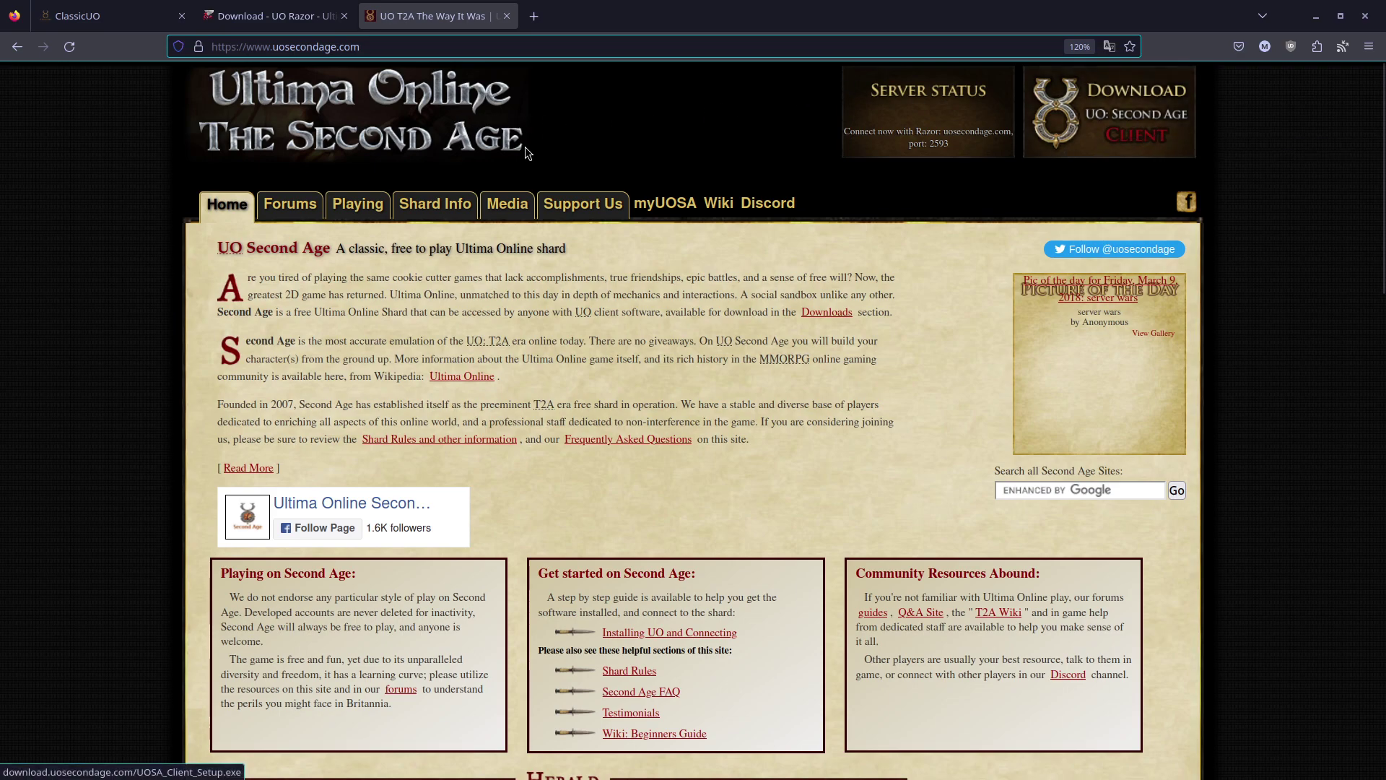
# In Firefox, move from the ClassicUO homepage to the UO Razor download page at razorce.com/download.
pyautogui.click(101, 18)
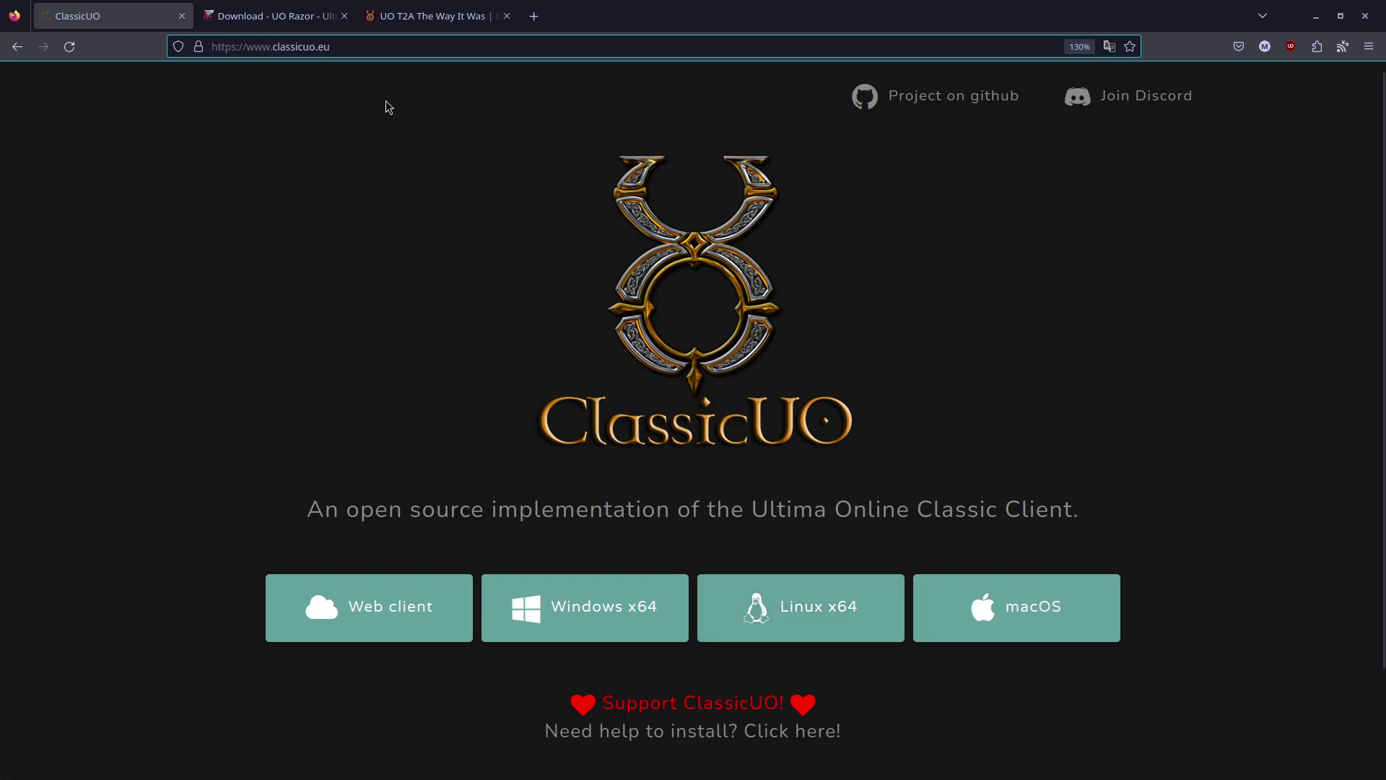
pyautogui.click(306, 7)
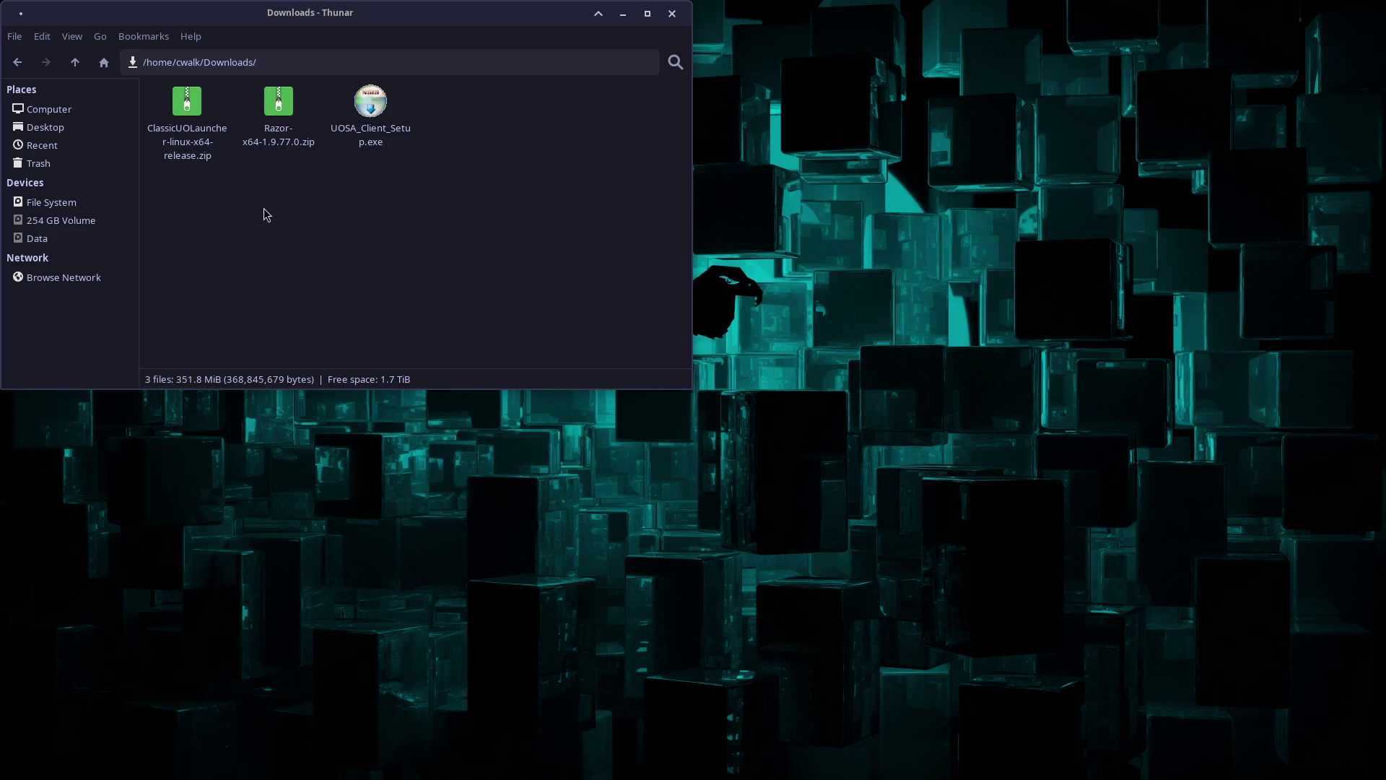
# Open the ClassicUOLauncher-linux-x64-release zip in Xarchiver.
pyautogui.click(186, 103)
pyautogui.rightClick(187, 102)
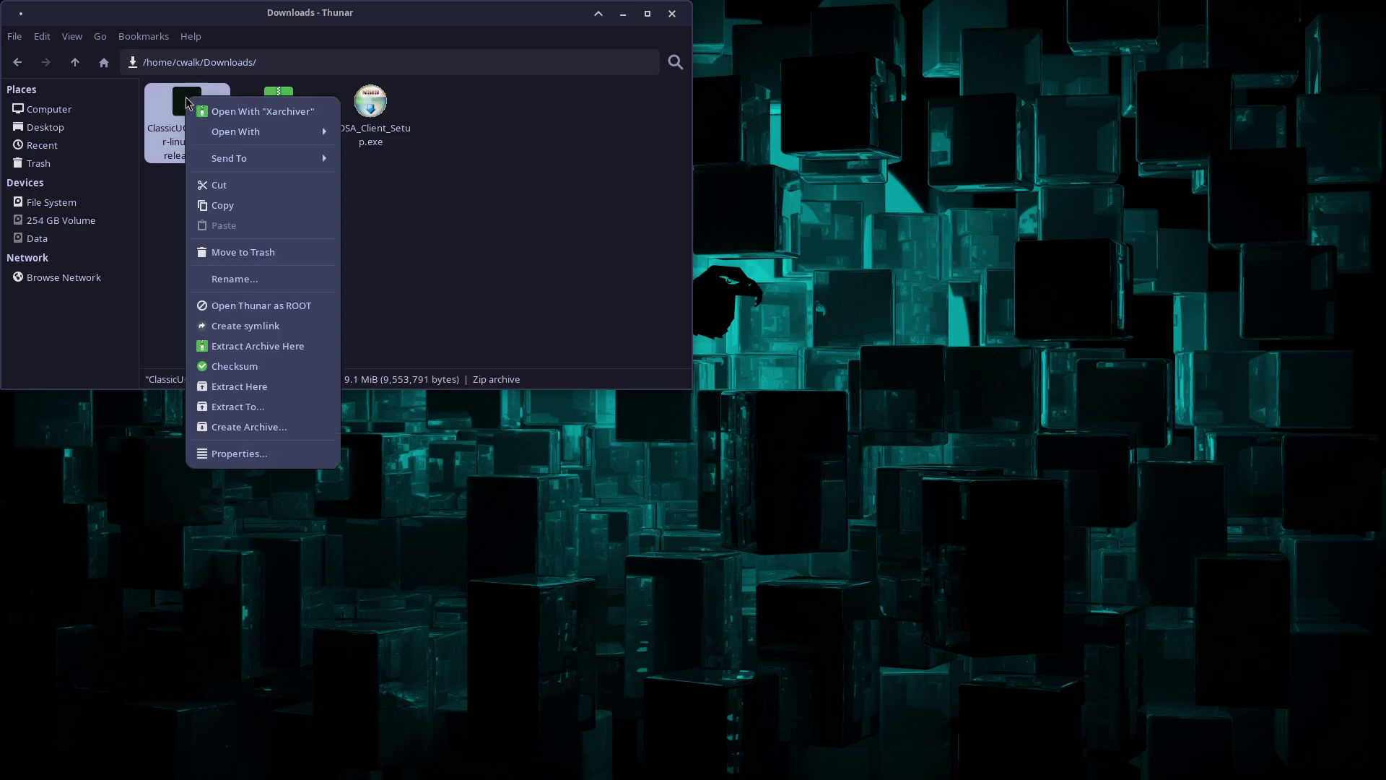
pyautogui.click(249, 112)
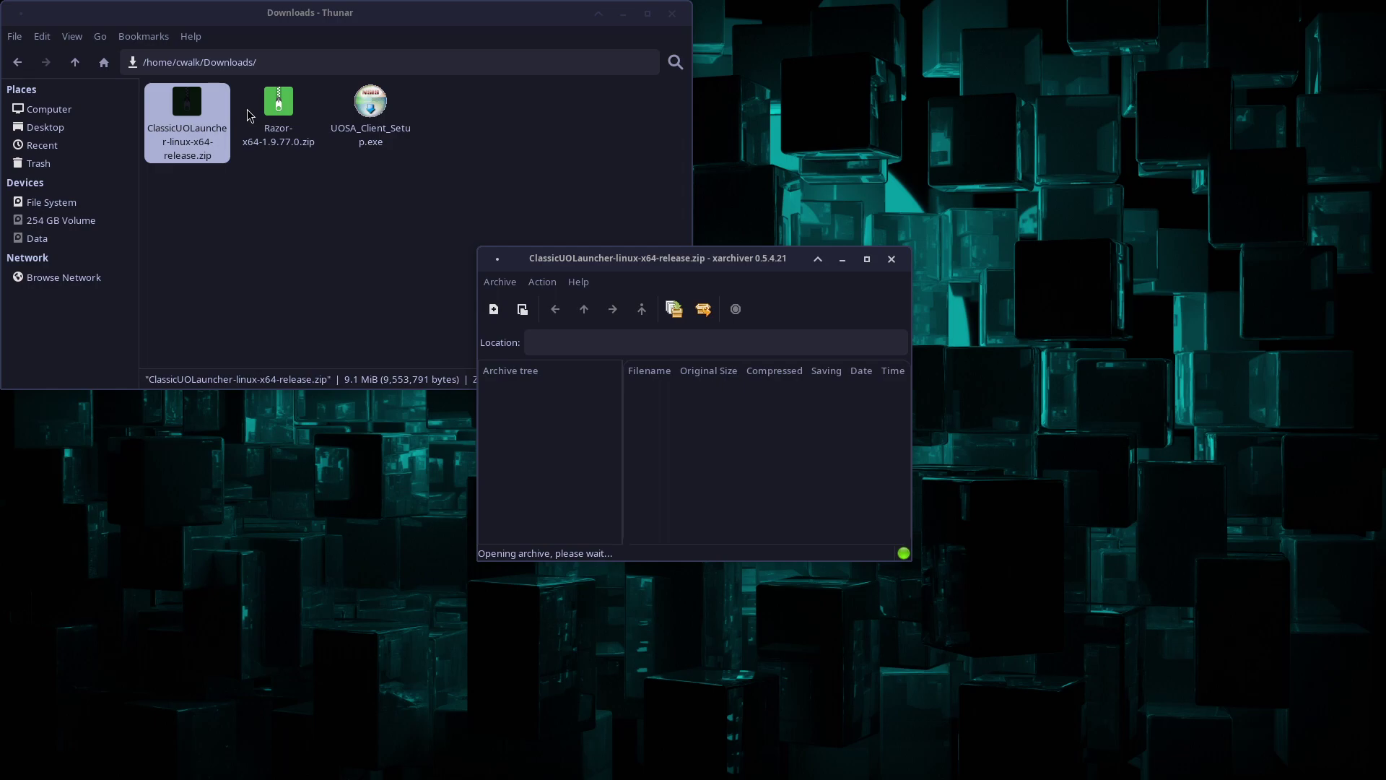
pyautogui.click(281, 229)
pyautogui.click(772, 261)
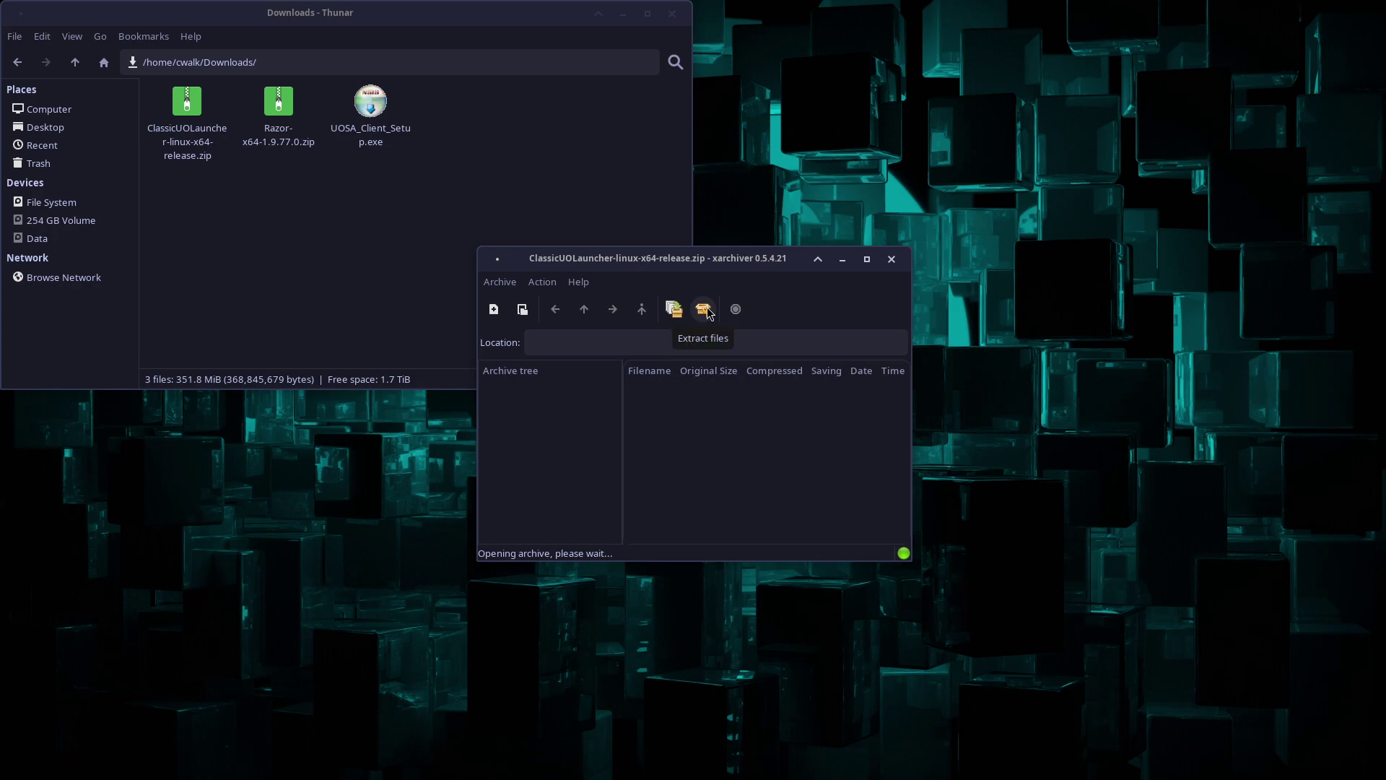
# Extract all the archive's files to the Desktop folder and close Xarchiver.
pyautogui.click(708, 312)
pyautogui.click(778, 259)
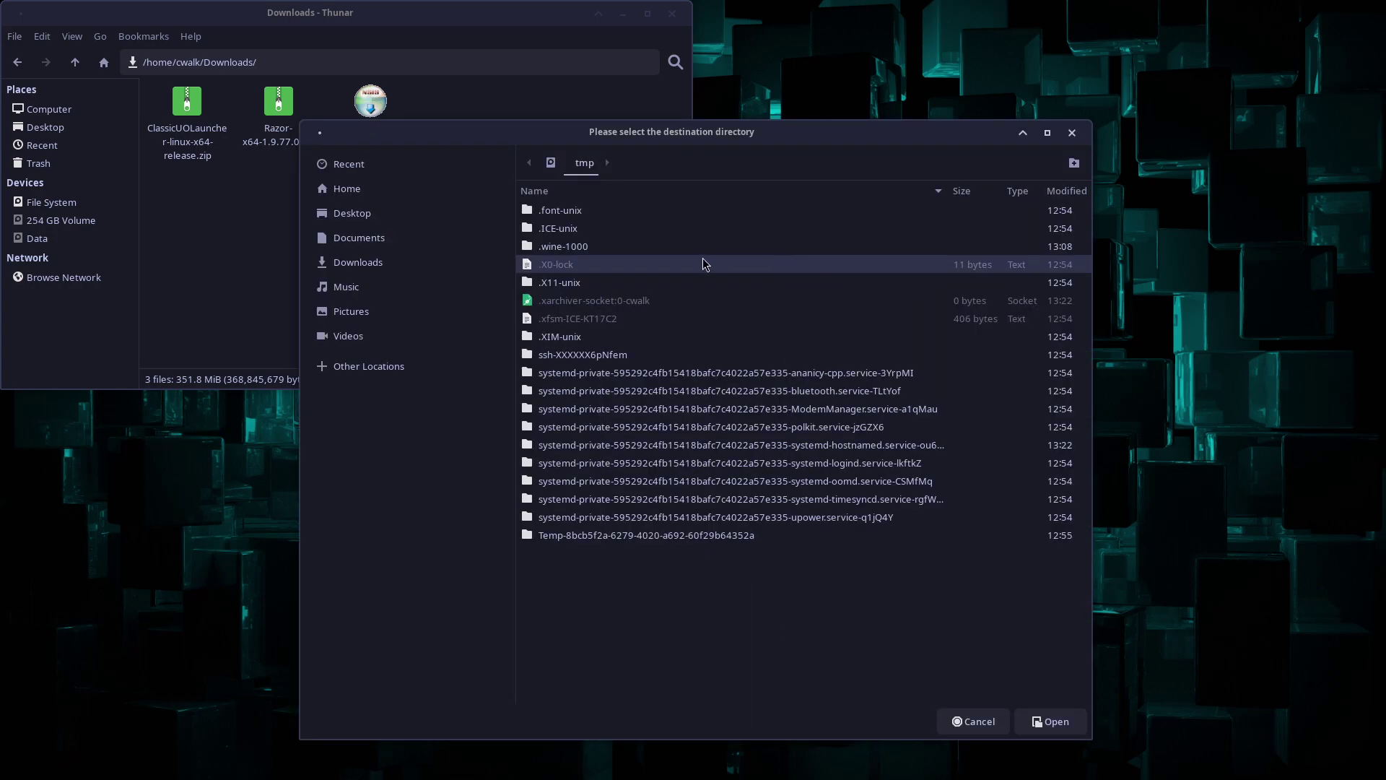
pyautogui.click(407, 218)
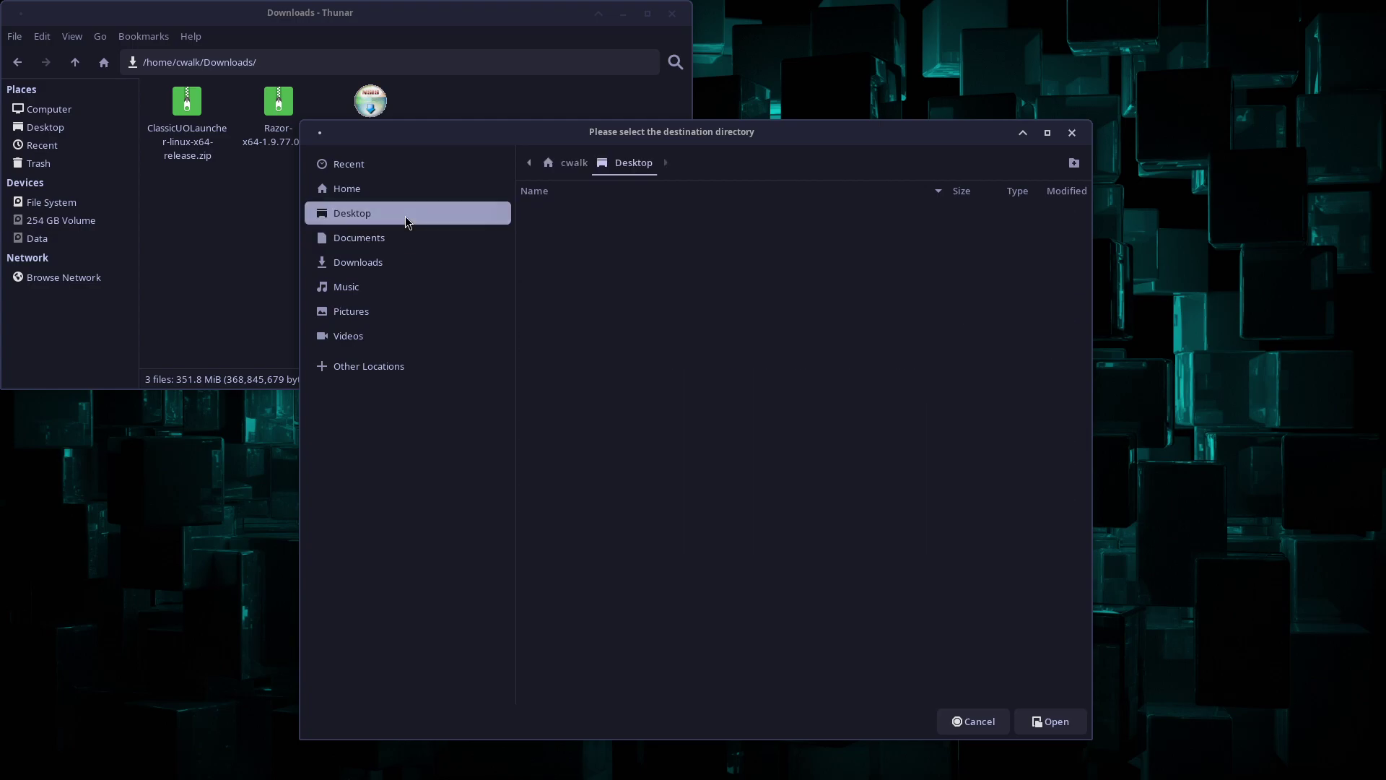
pyautogui.click(1059, 723)
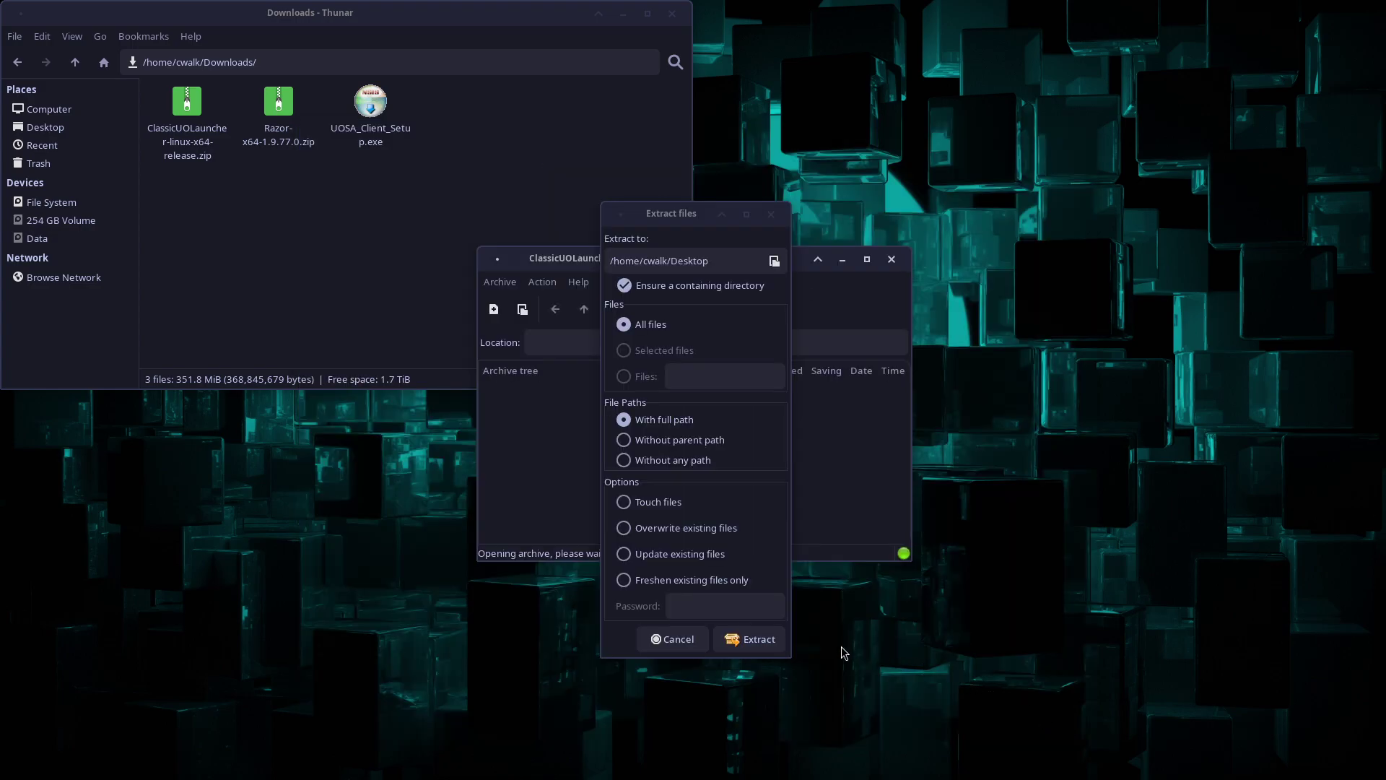
pyautogui.click(751, 639)
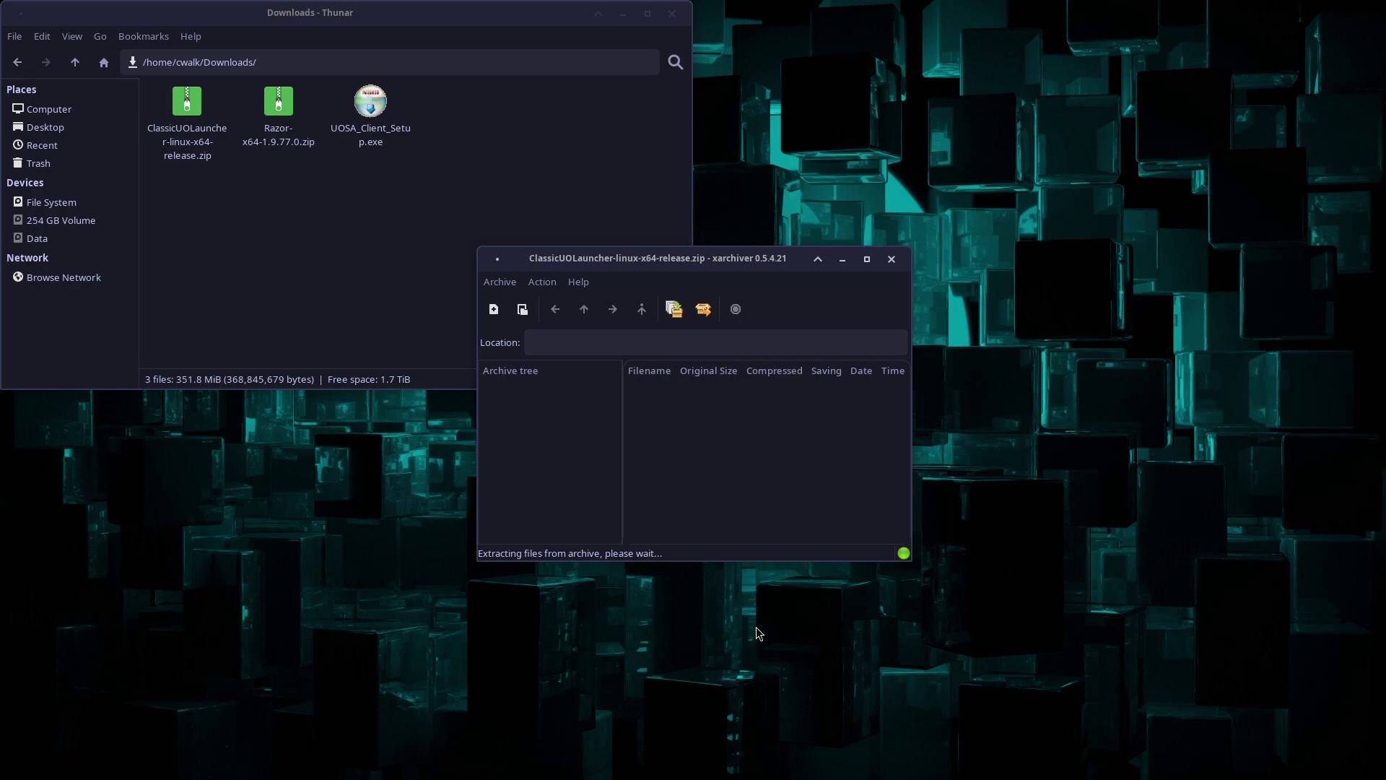
pyautogui.click(893, 260)
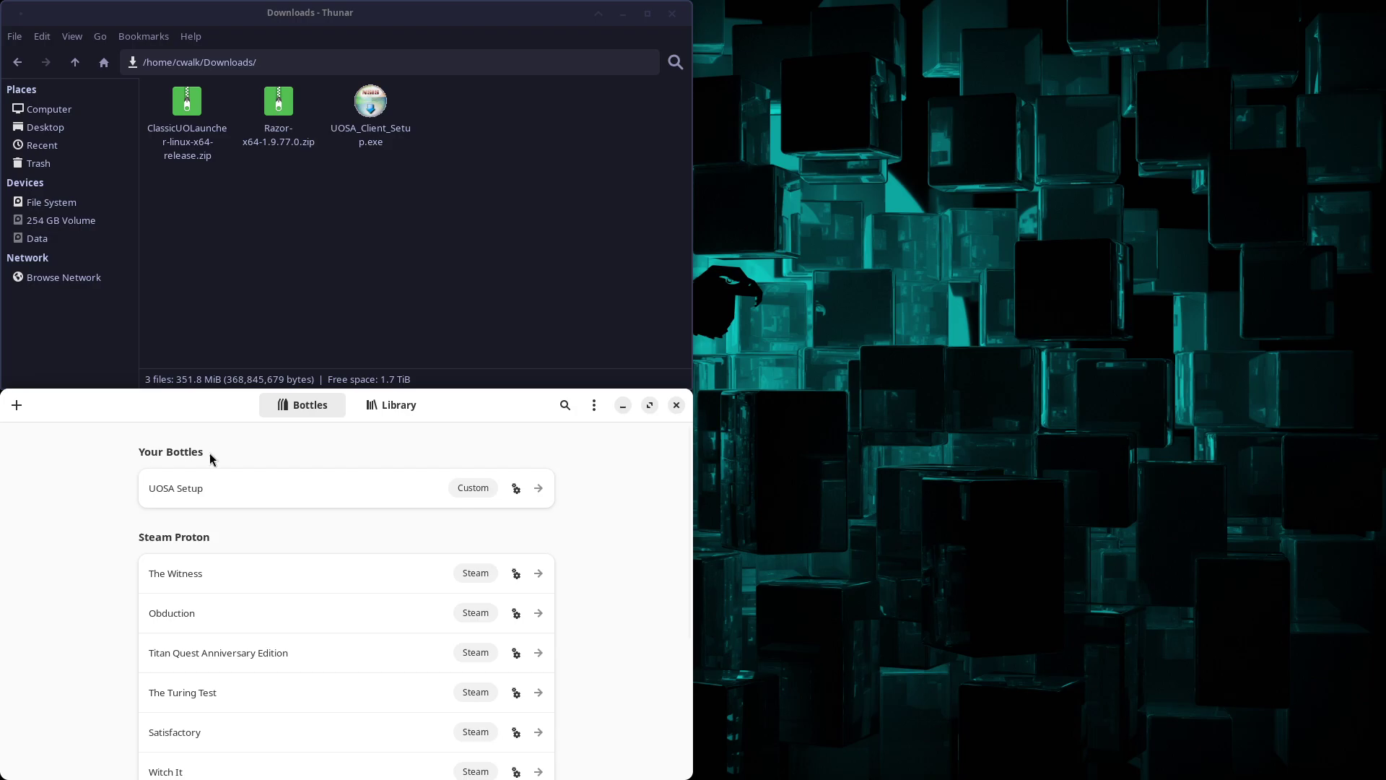
# Create a Custom bottle named 'Ultima Online' with the wine-ge-proton8-17 runner.
pyautogui.click(19, 405)
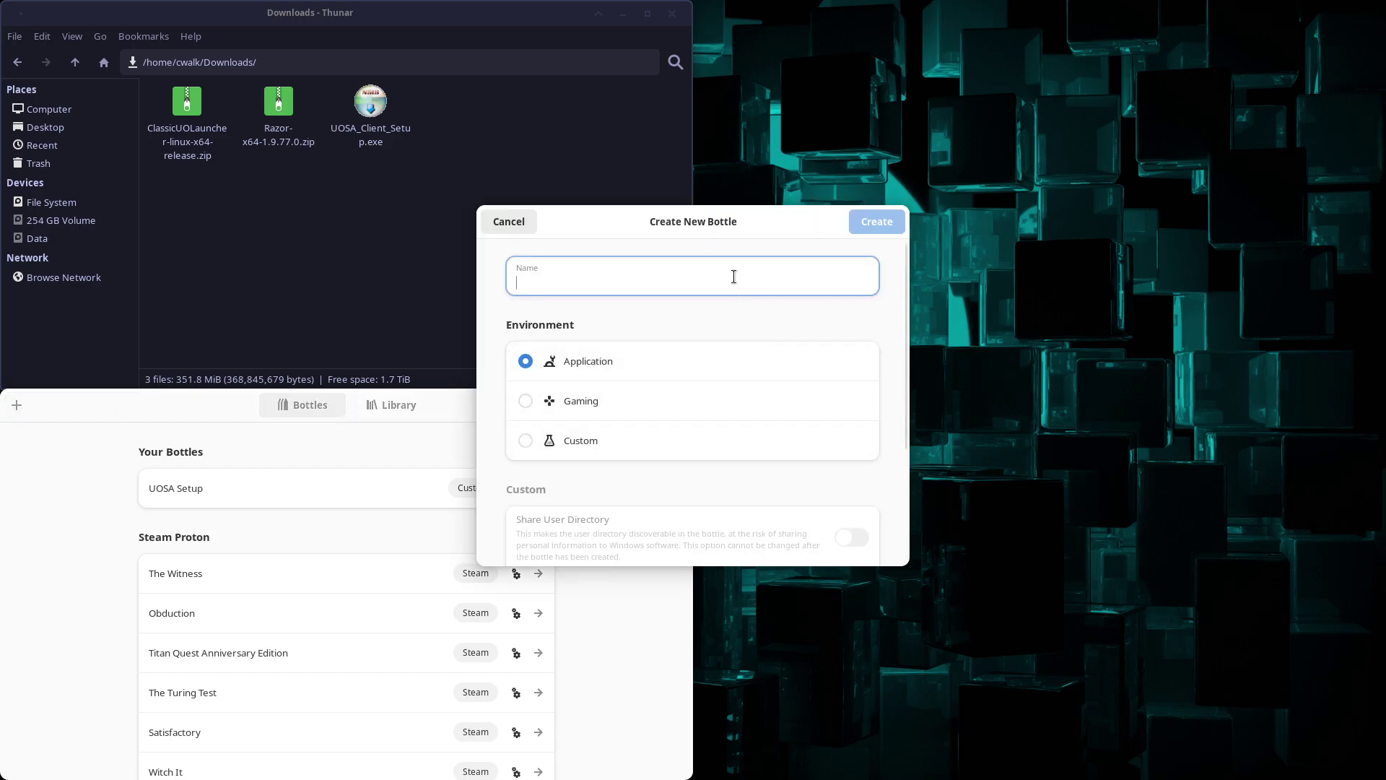
pyautogui.write('Ultima Onli')
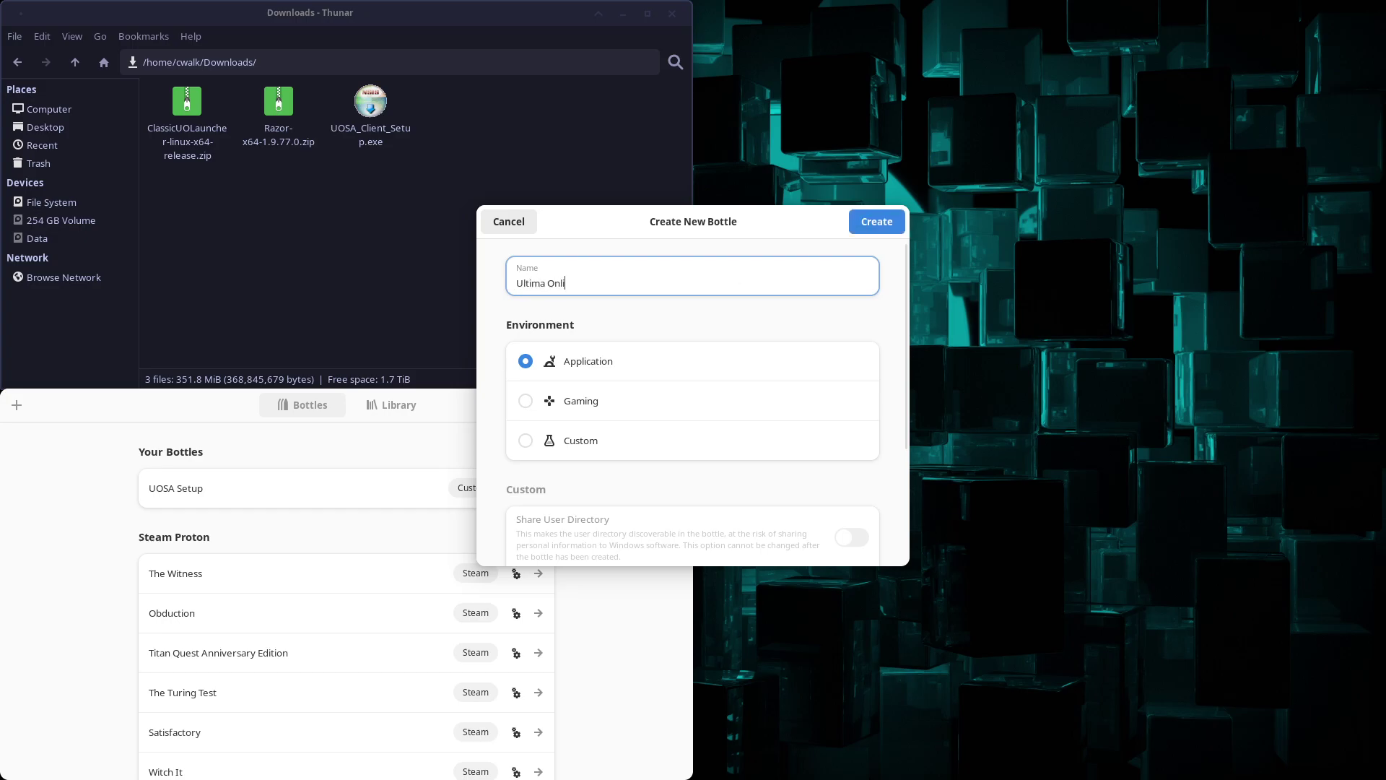
pyautogui.write('ne')
pyautogui.click(581, 444)
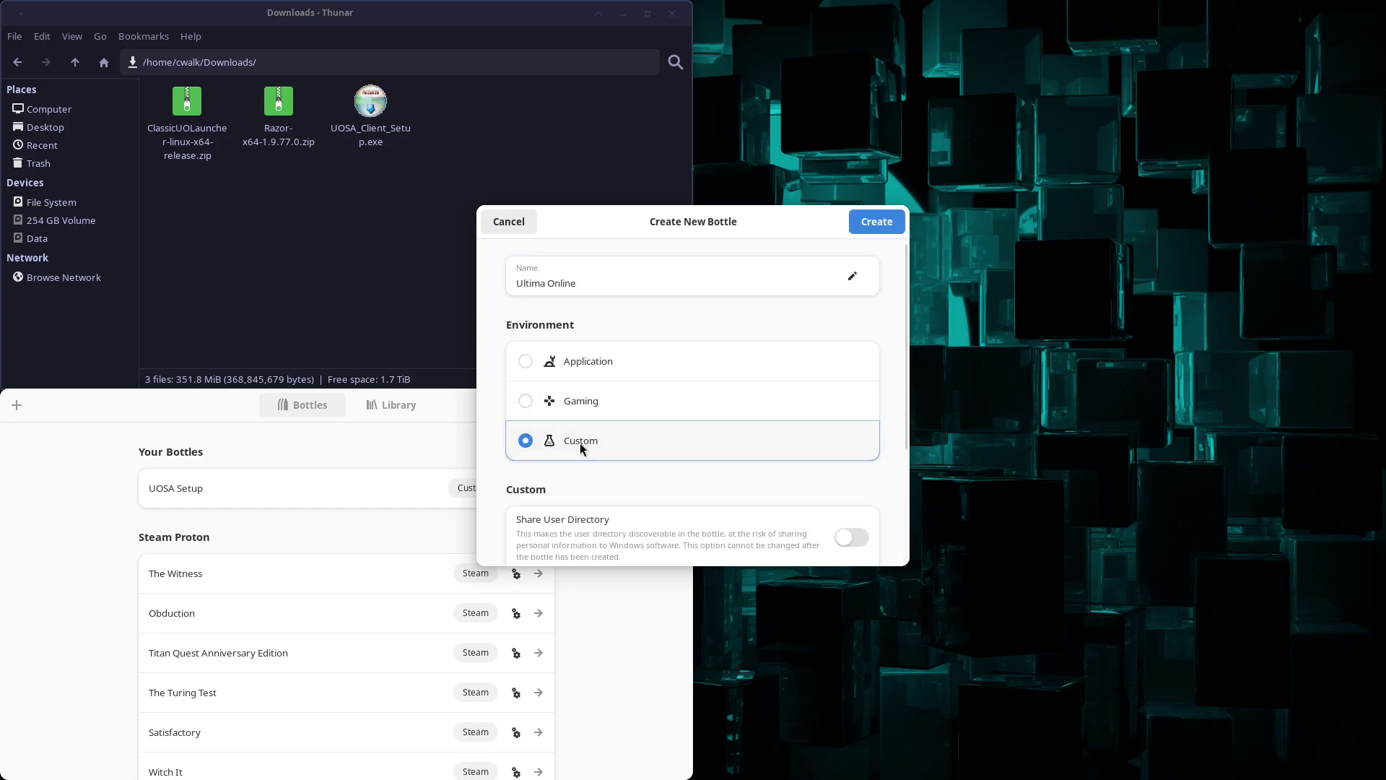
pyautogui.scroll(-3, 621, 462)
pyautogui.click(859, 462)
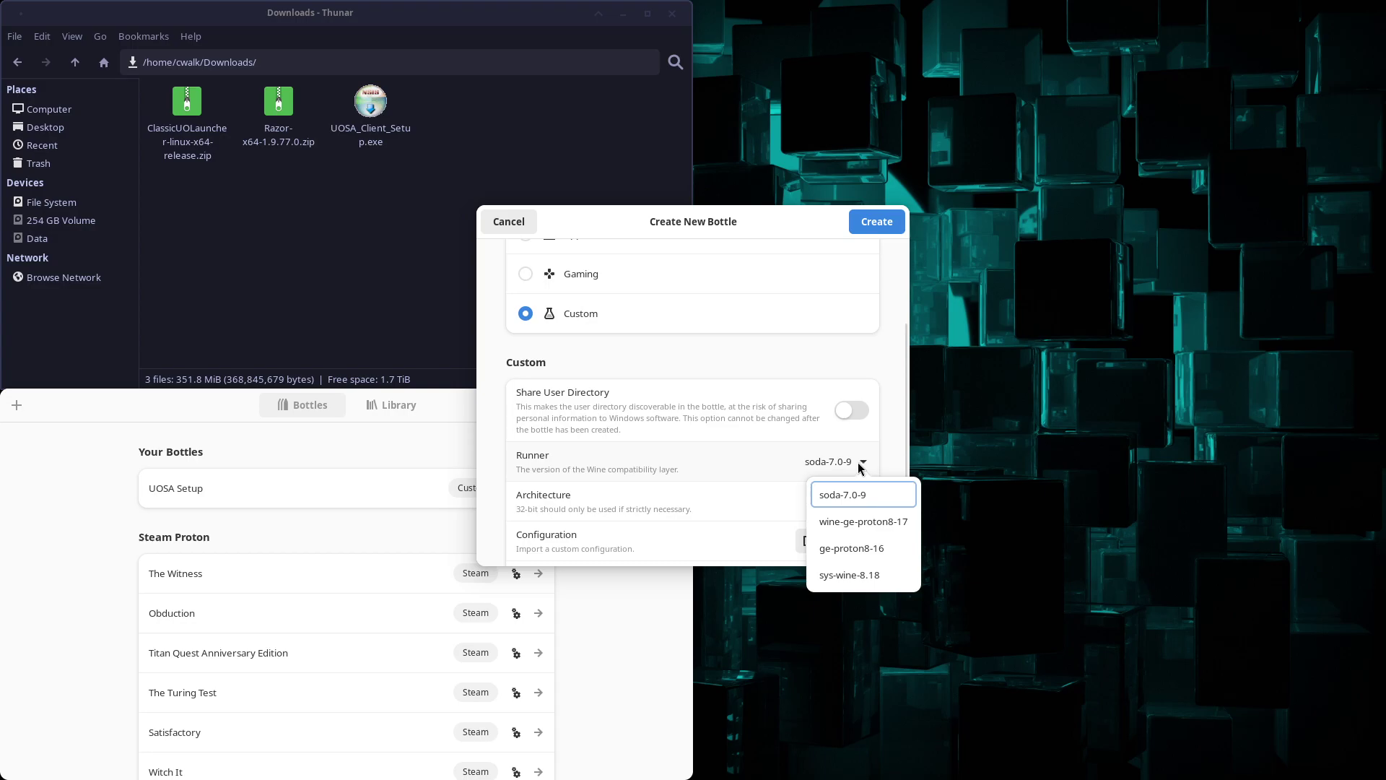
pyautogui.click(850, 522)
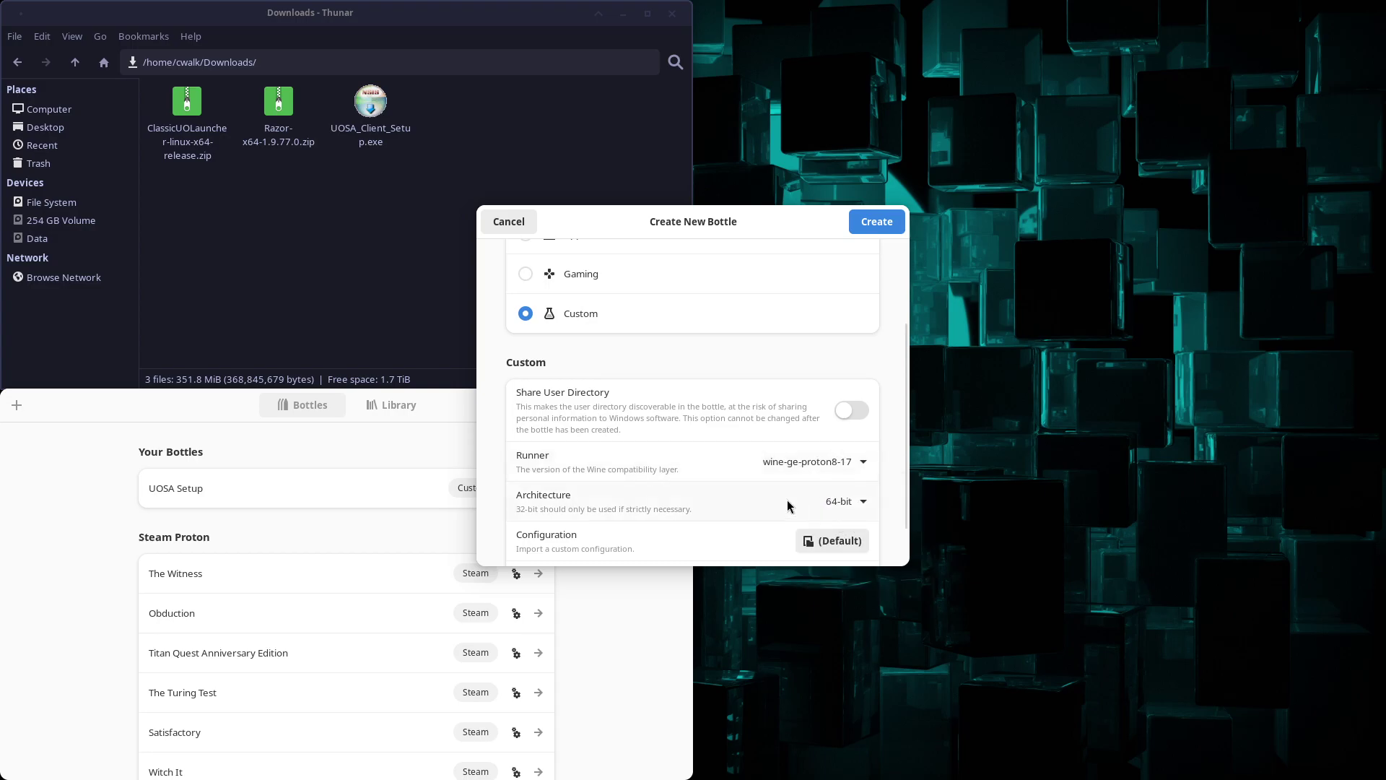
pyautogui.click(877, 222)
pyautogui.moveTo(842, 226); pyautogui.dragTo(452, 433)
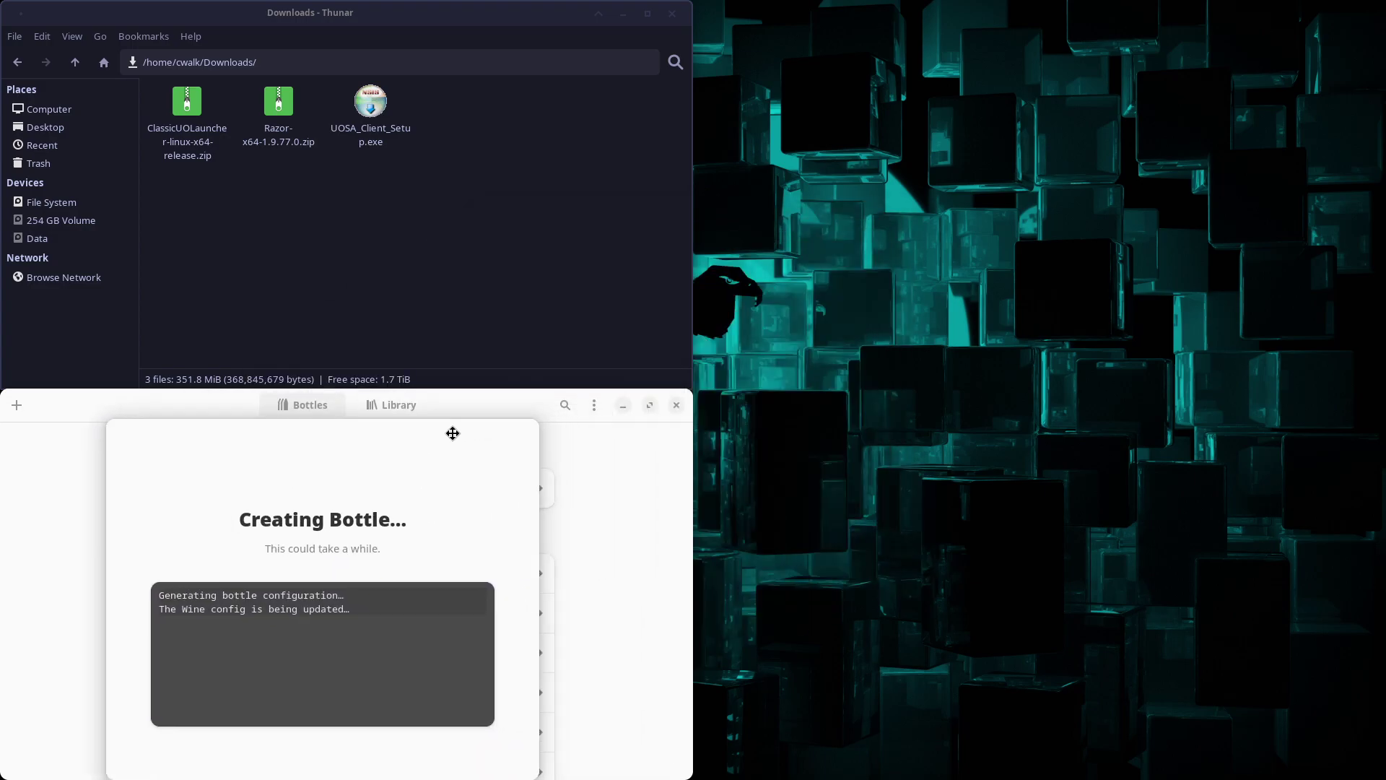
# Run ClassicUOLauncher from the Desktop's ClassicUOLauncher-linux-x64-release folder.
pyautogui.click(321, 207)
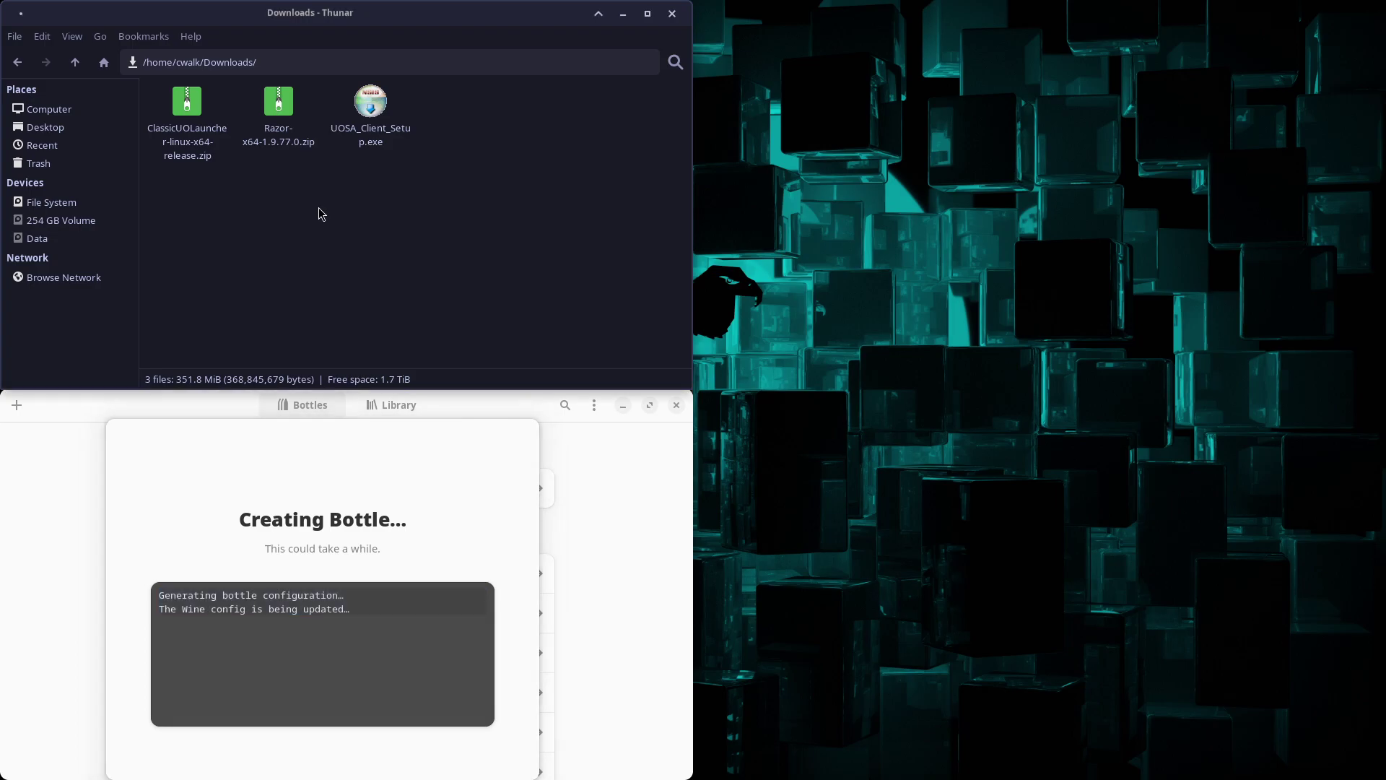
pyautogui.click(72, 132)
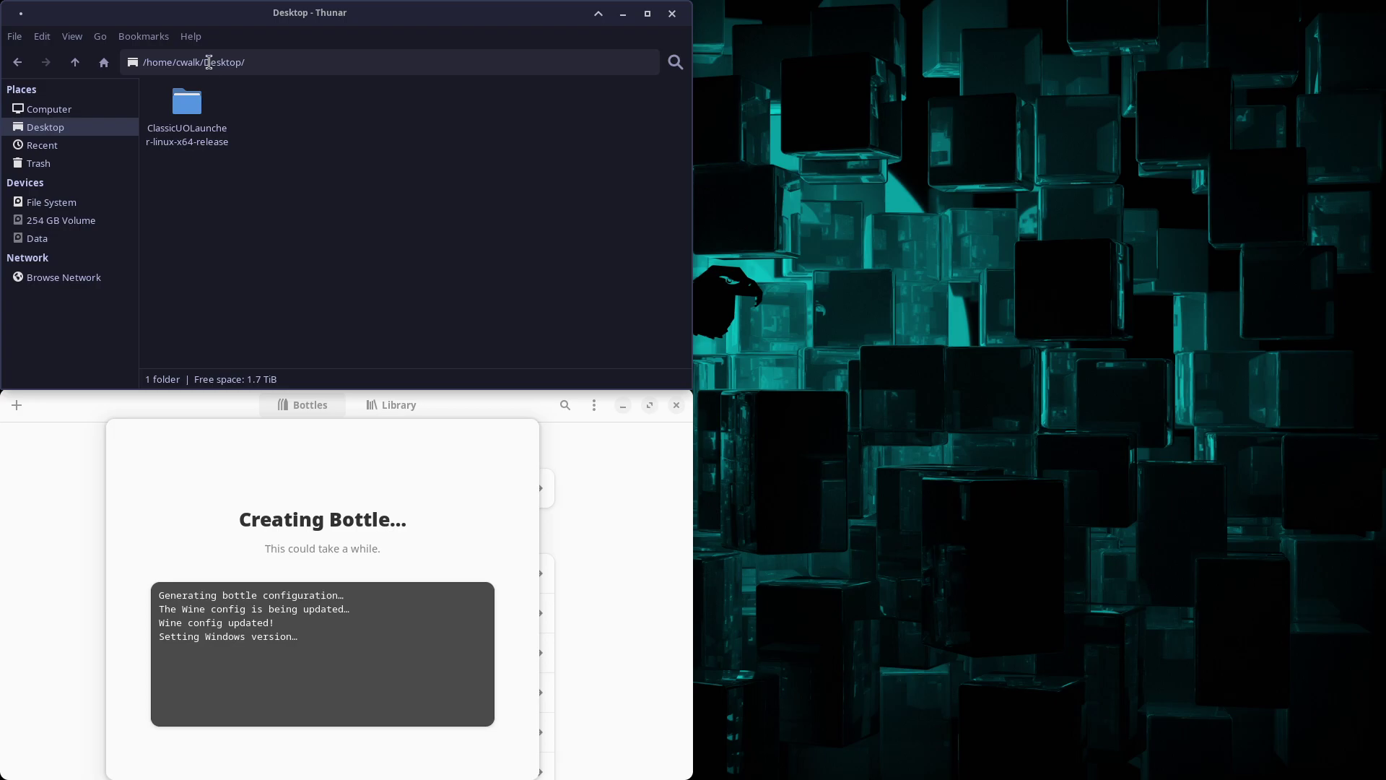
pyautogui.doubleClick(192, 105)
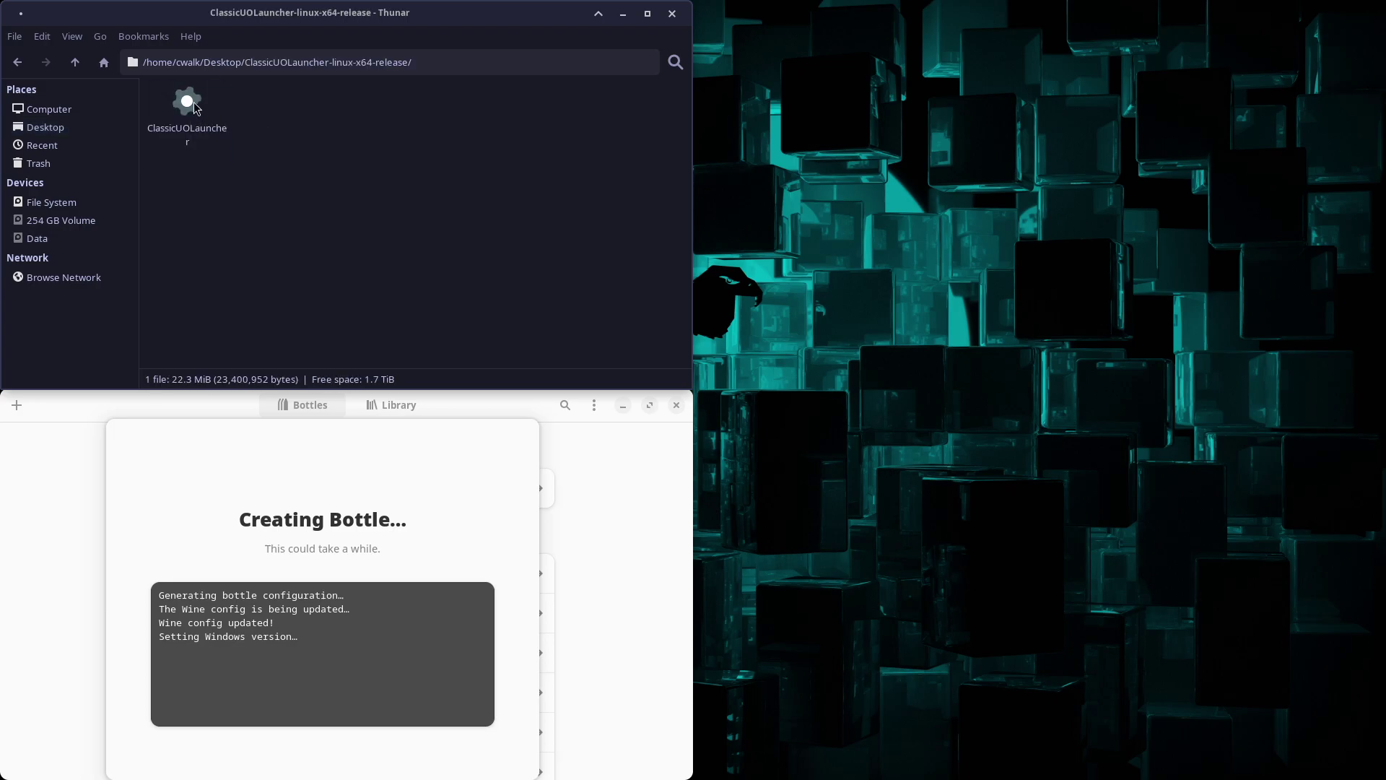
pyautogui.doubleClick(191, 105)
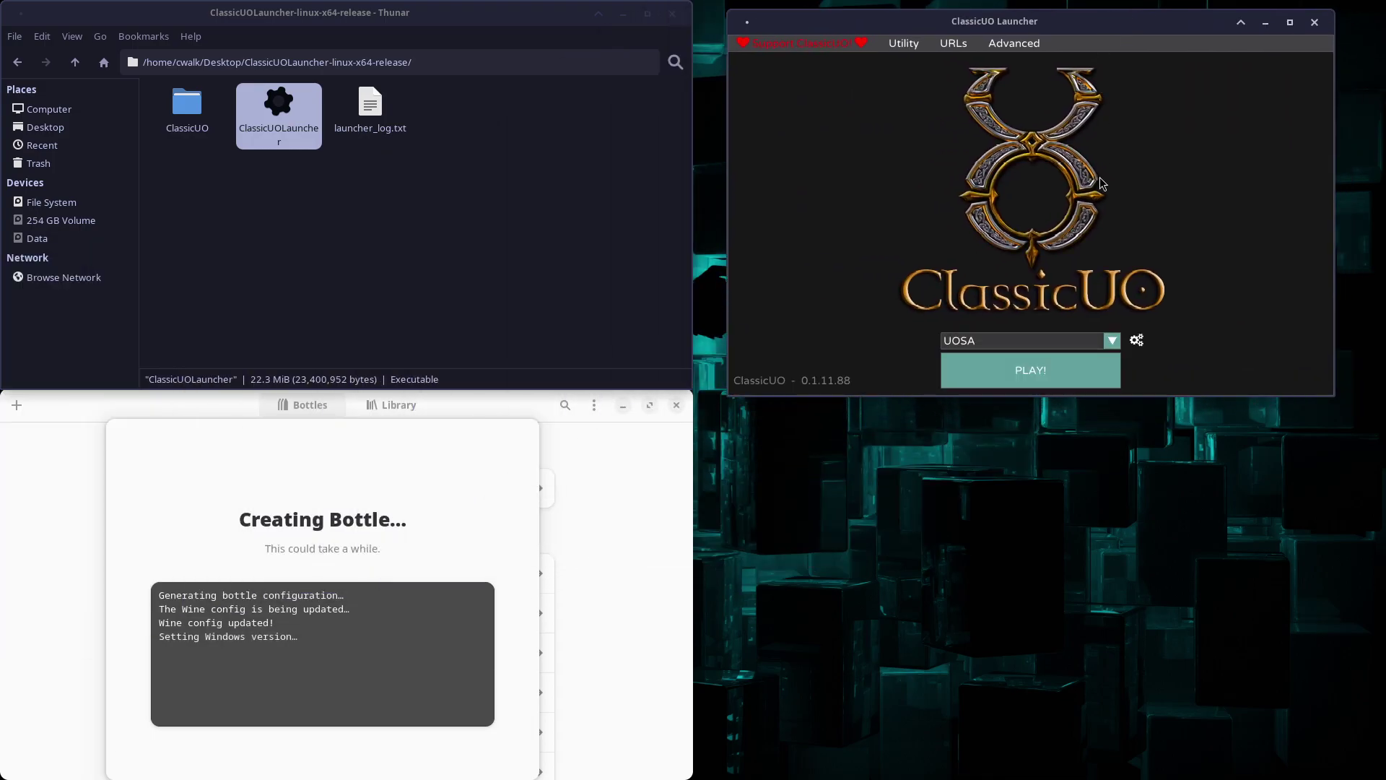
# Make a new launcher profile named 'Ultima Online SA' and fill in its server address.
pyautogui.click(1138, 342)
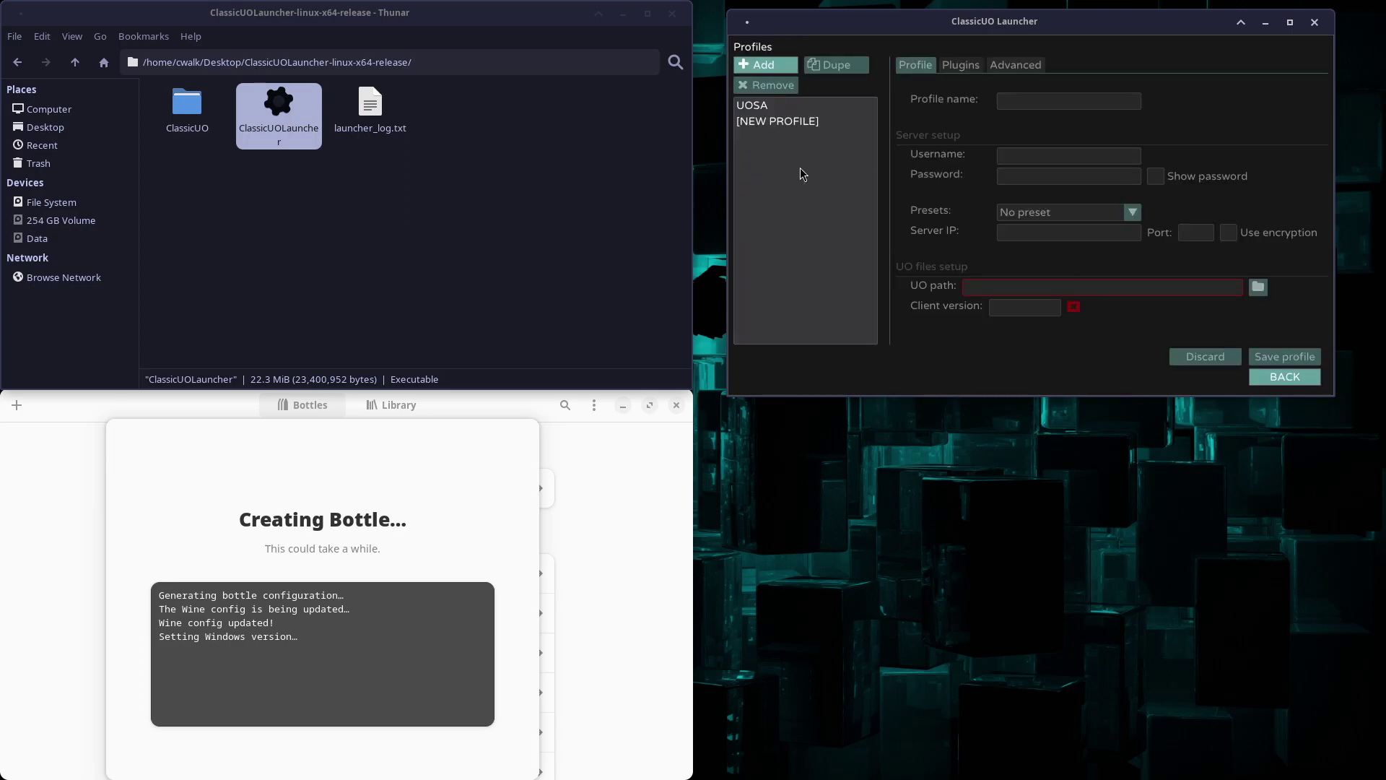
pyautogui.click(787, 125)
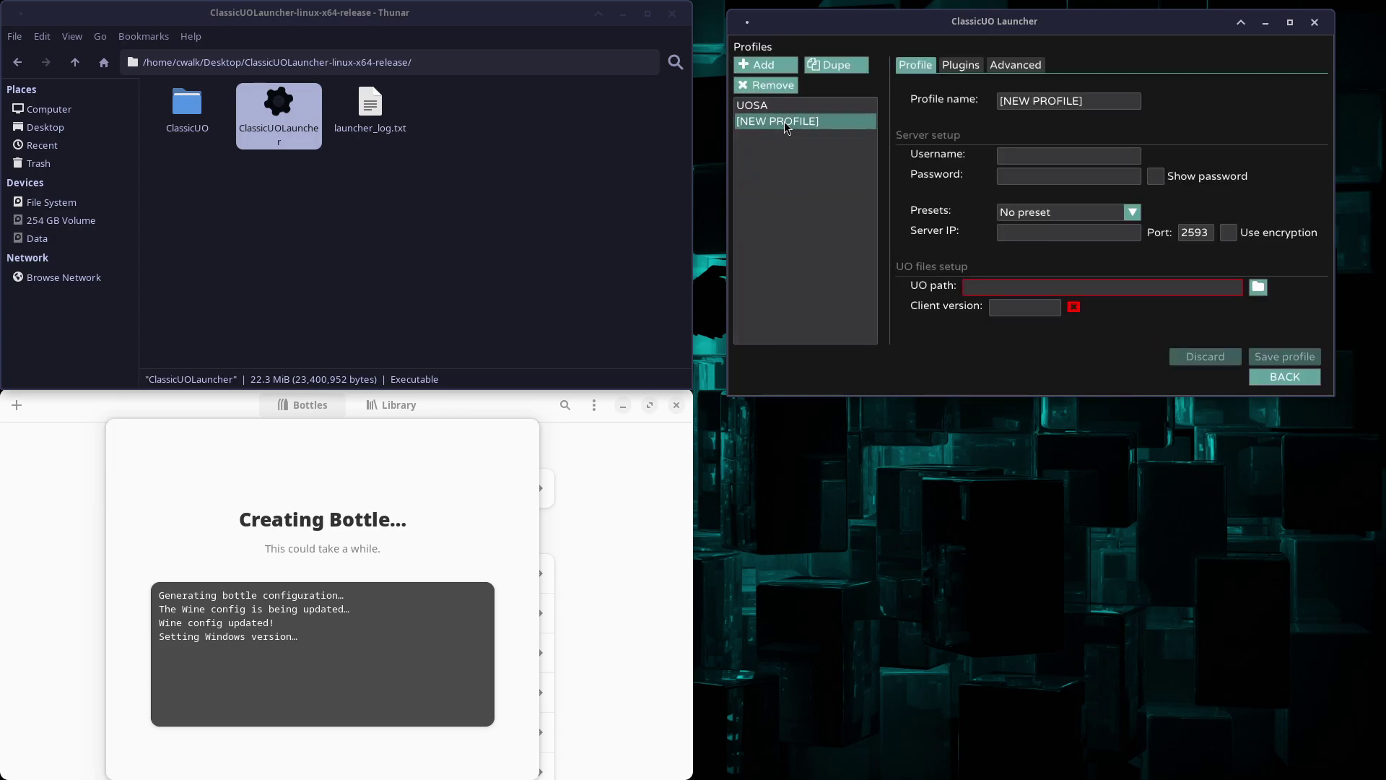
pyautogui.moveTo(1110, 101); pyautogui.dragTo(1001, 101)
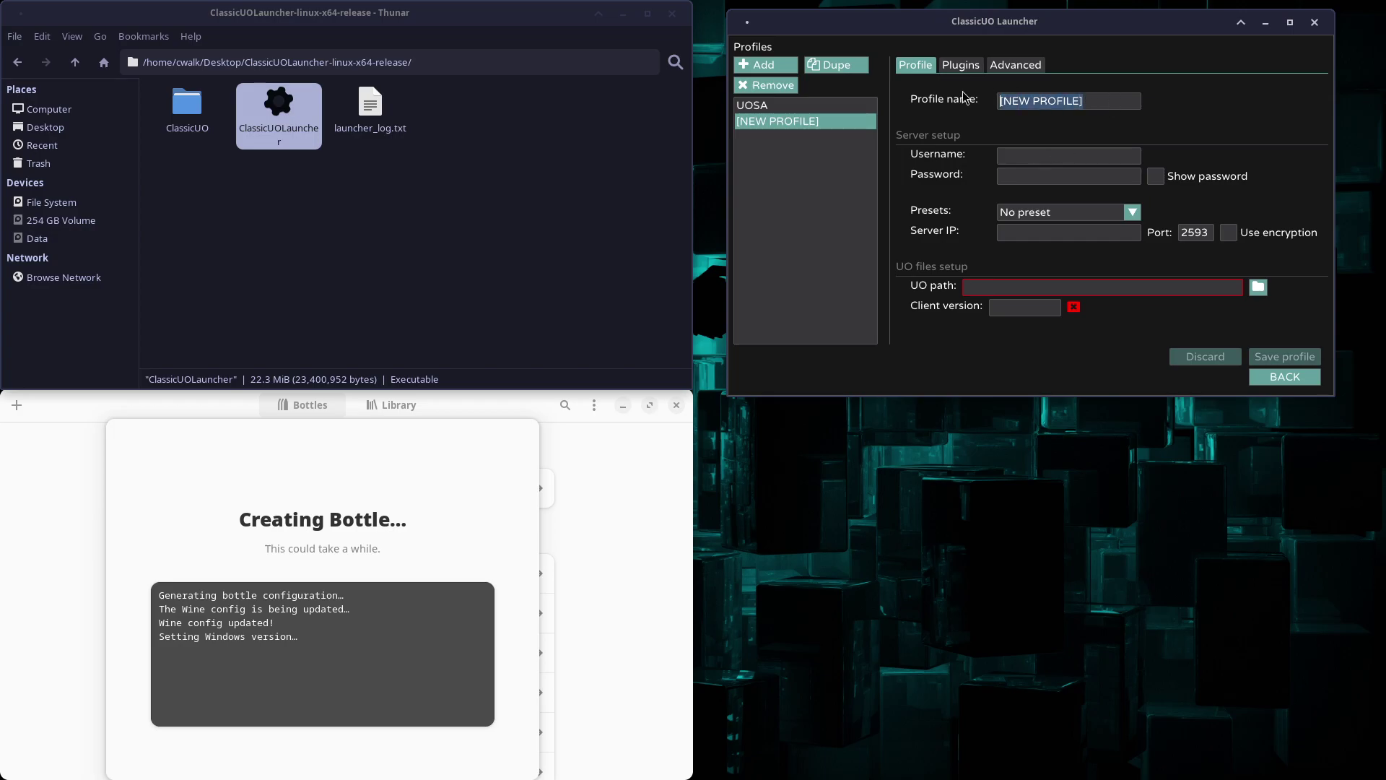
pyautogui.write('U')
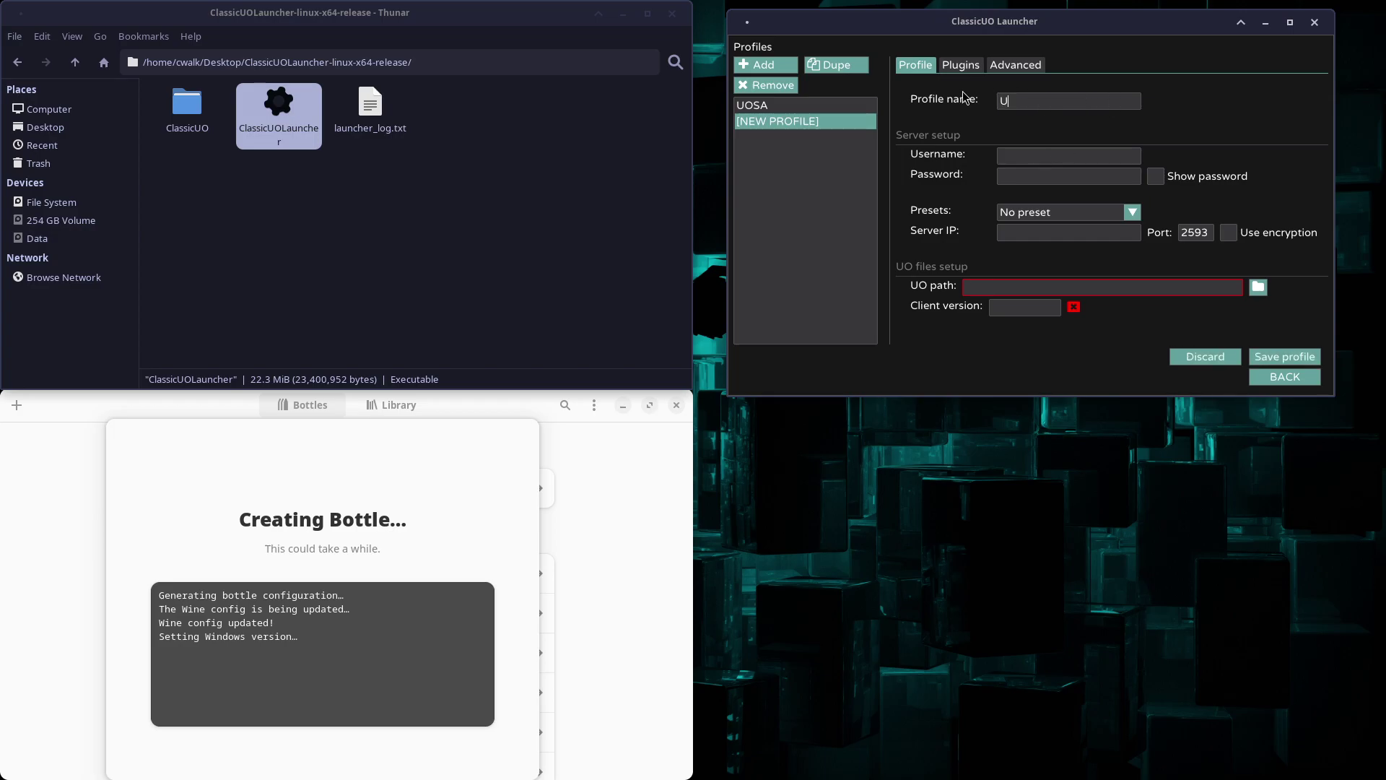
pyautogui.write('ltima Online SA')
pyautogui.write('secondage')
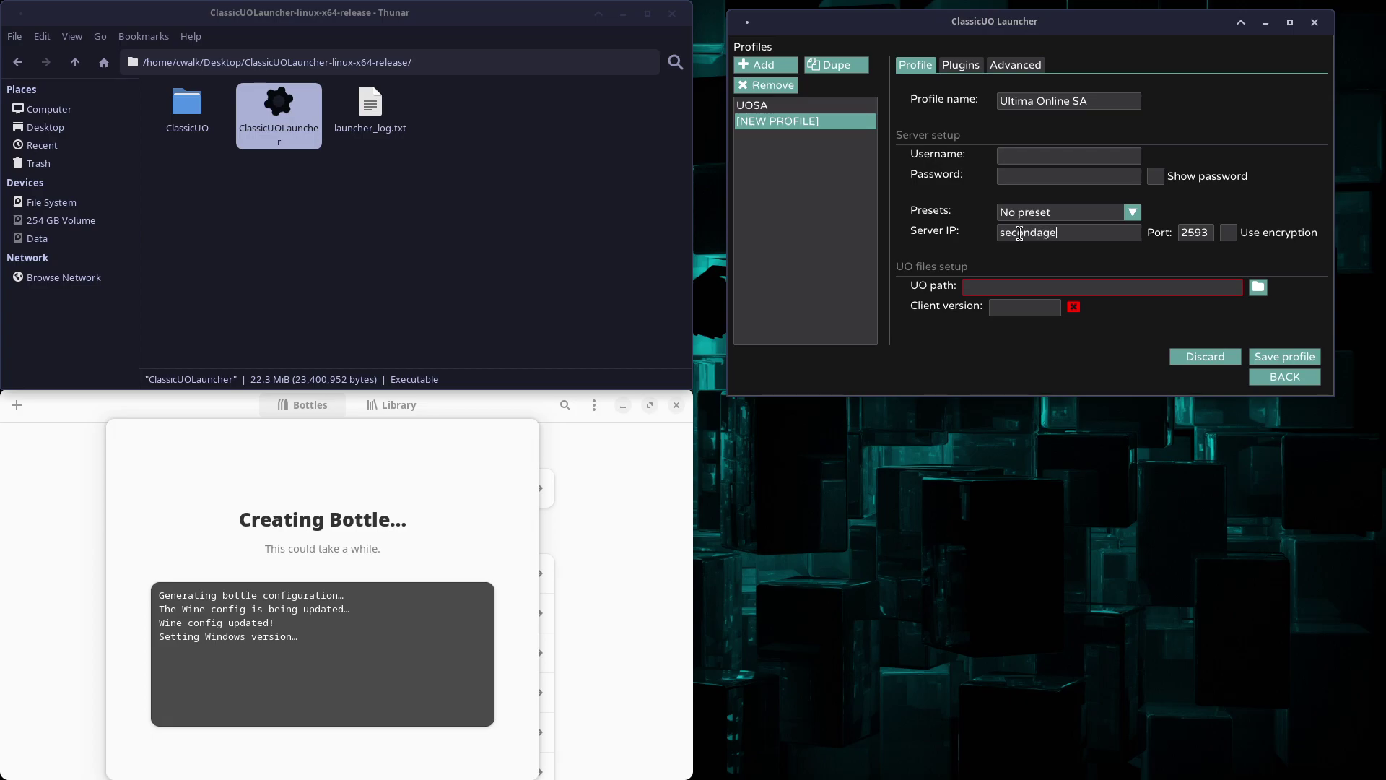
pyautogui.press('BackSpace')
pyautogui.press('BackSpace')
pyautogui.press('BackSpace')
pyautogui.press('BackSpace')
pyautogui.press('BackSpace')
pyautogui.press('BackSpace')
pyautogui.press('BackSpace')
pyautogui.press('BackSpace')
pyautogui.press('BackSpace')
pyautogui.write('uos.coin')
pyautogui.press('BackSpace')
pyautogui.press('BackSpace')
pyautogui.write('ndage')
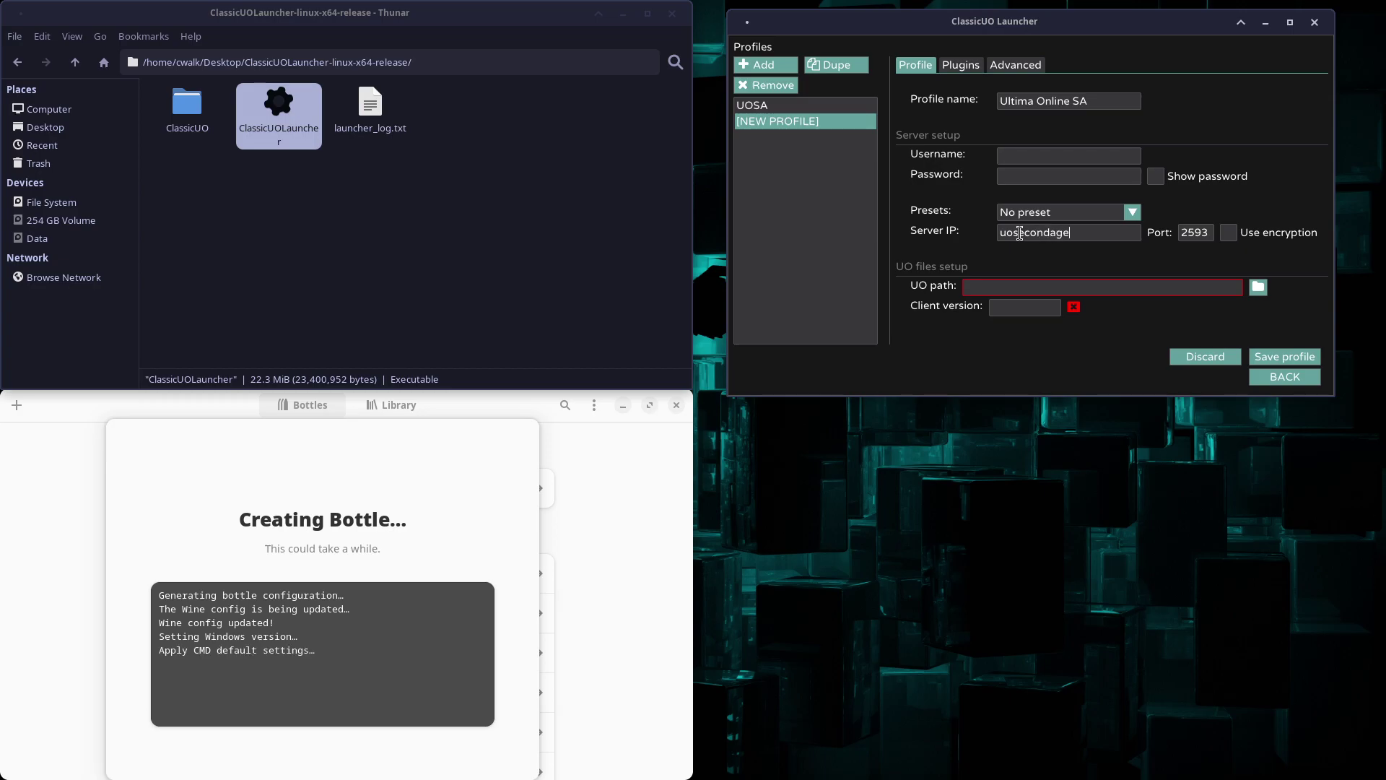
pyautogui.write('.com')
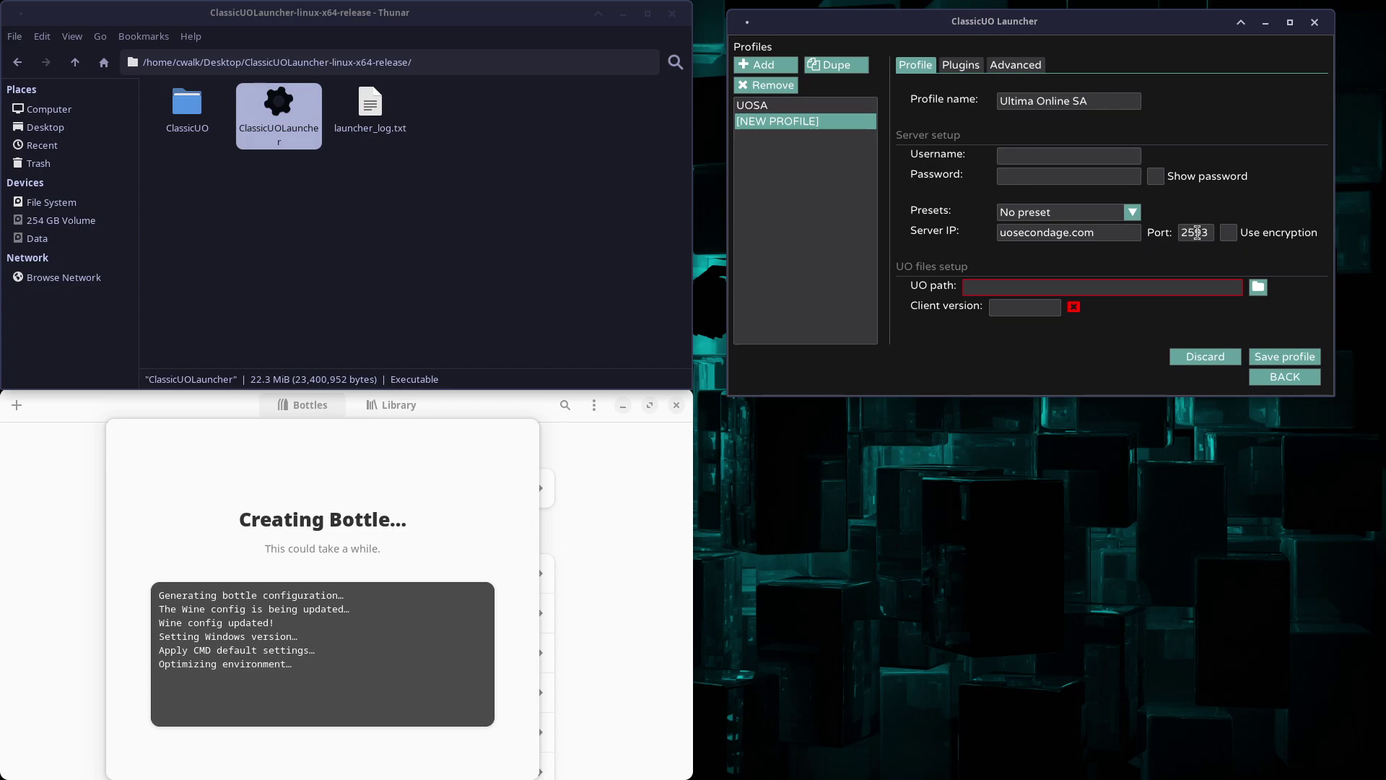
# Add Razor-x64-1.9.77.0.zip from Downloads as a plugin, enable it, and save the profile.
pyautogui.click(961, 67)
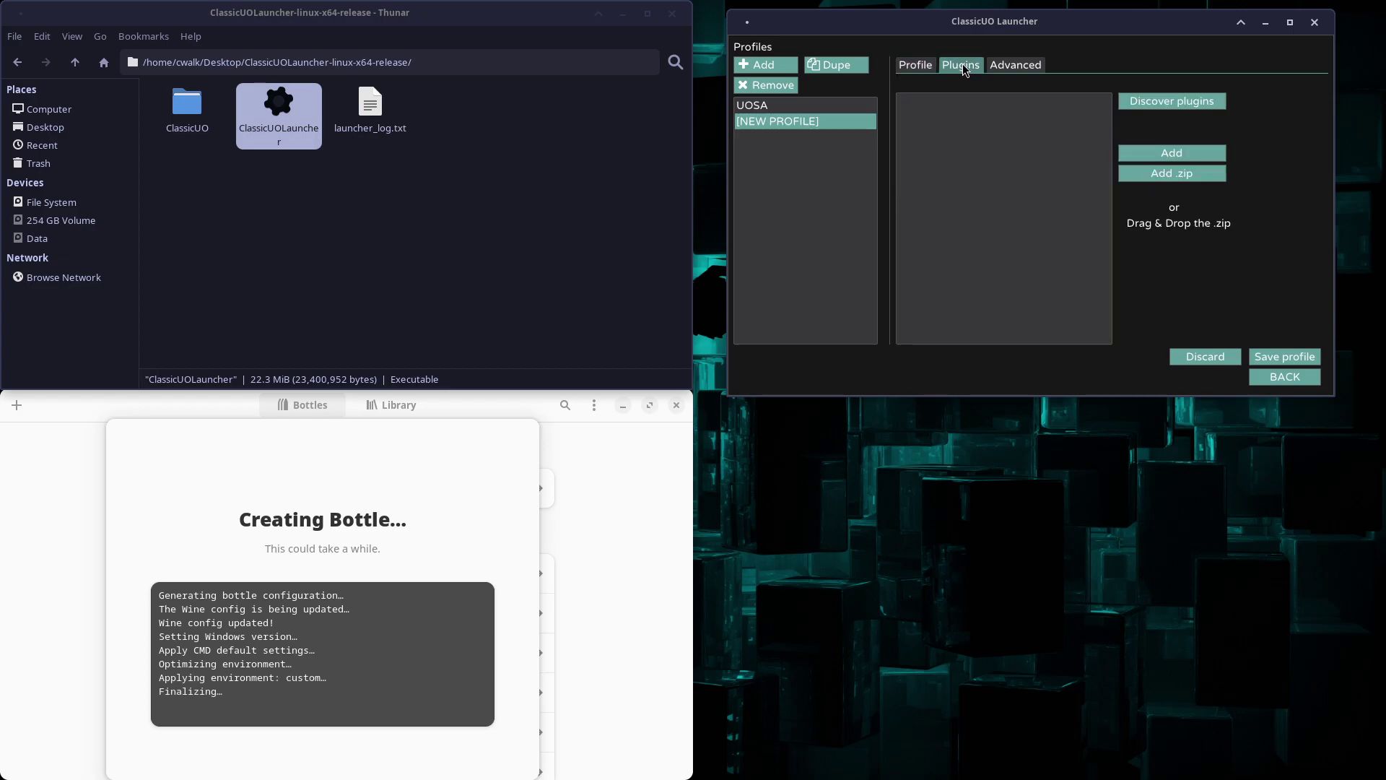
pyautogui.click(1166, 177)
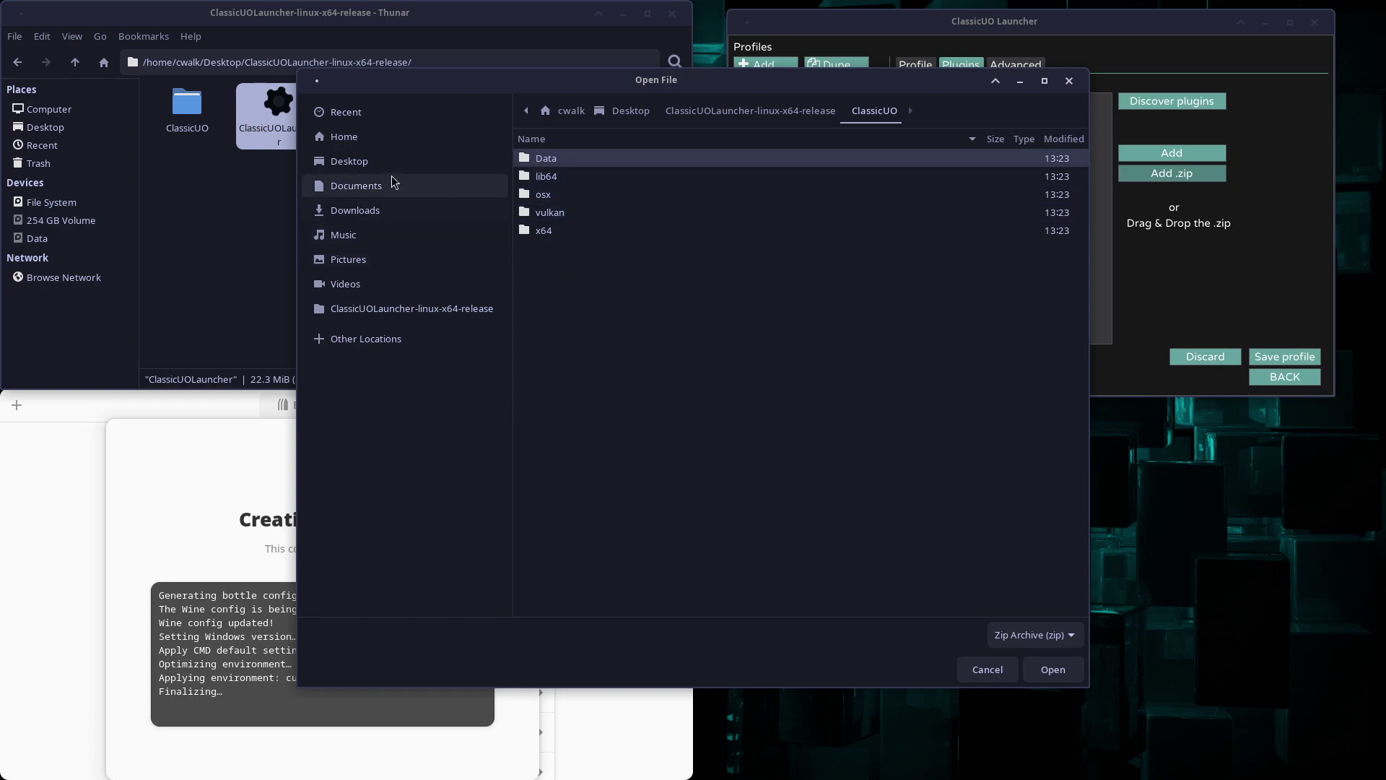
pyautogui.click(370, 210)
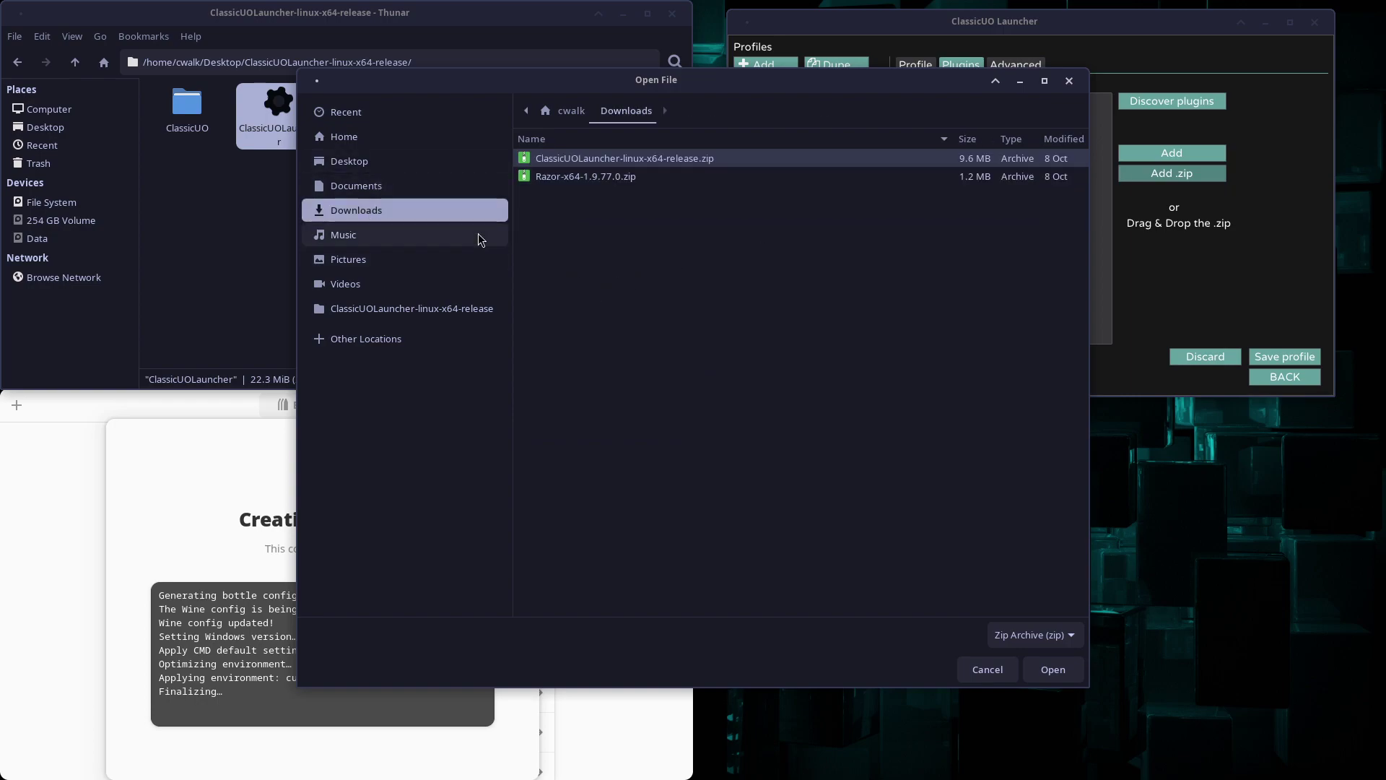
pyautogui.click(605, 178)
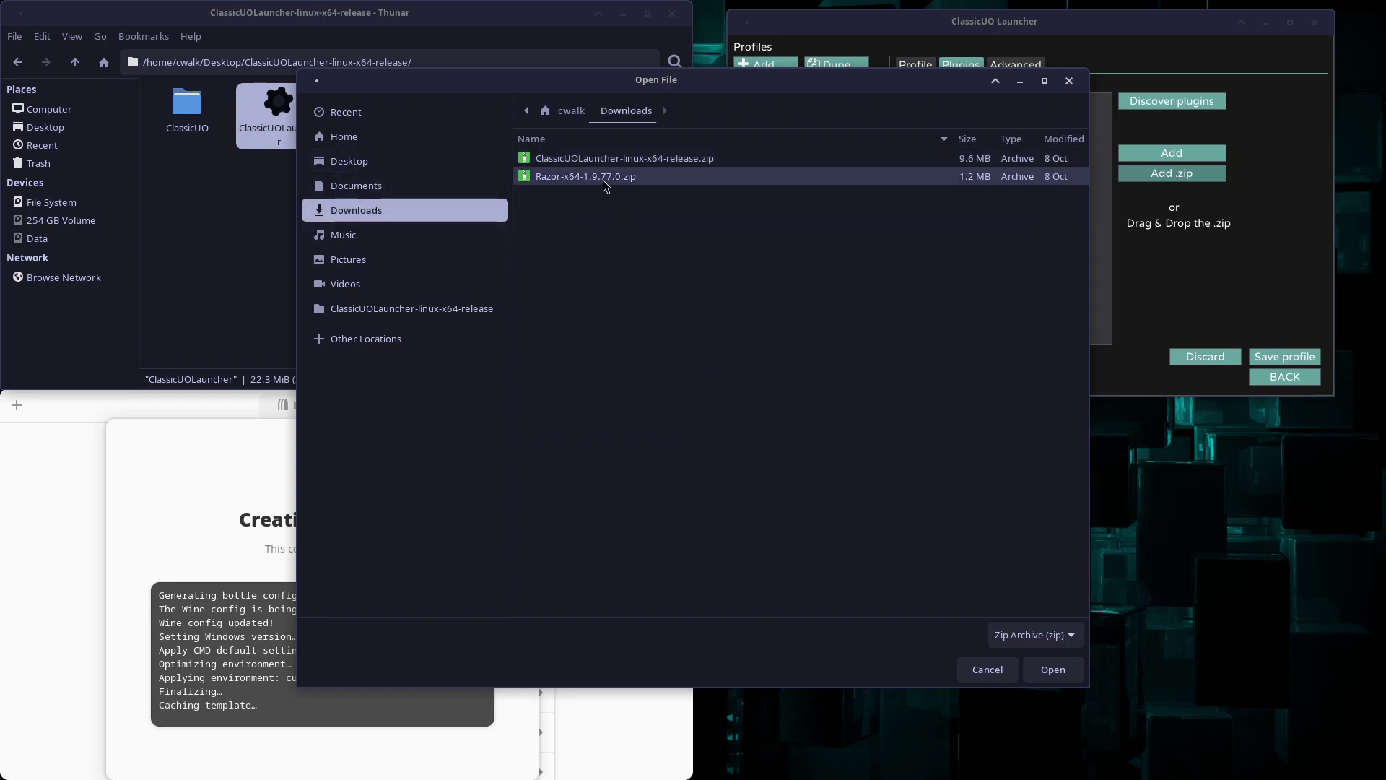
pyautogui.click(1054, 672)
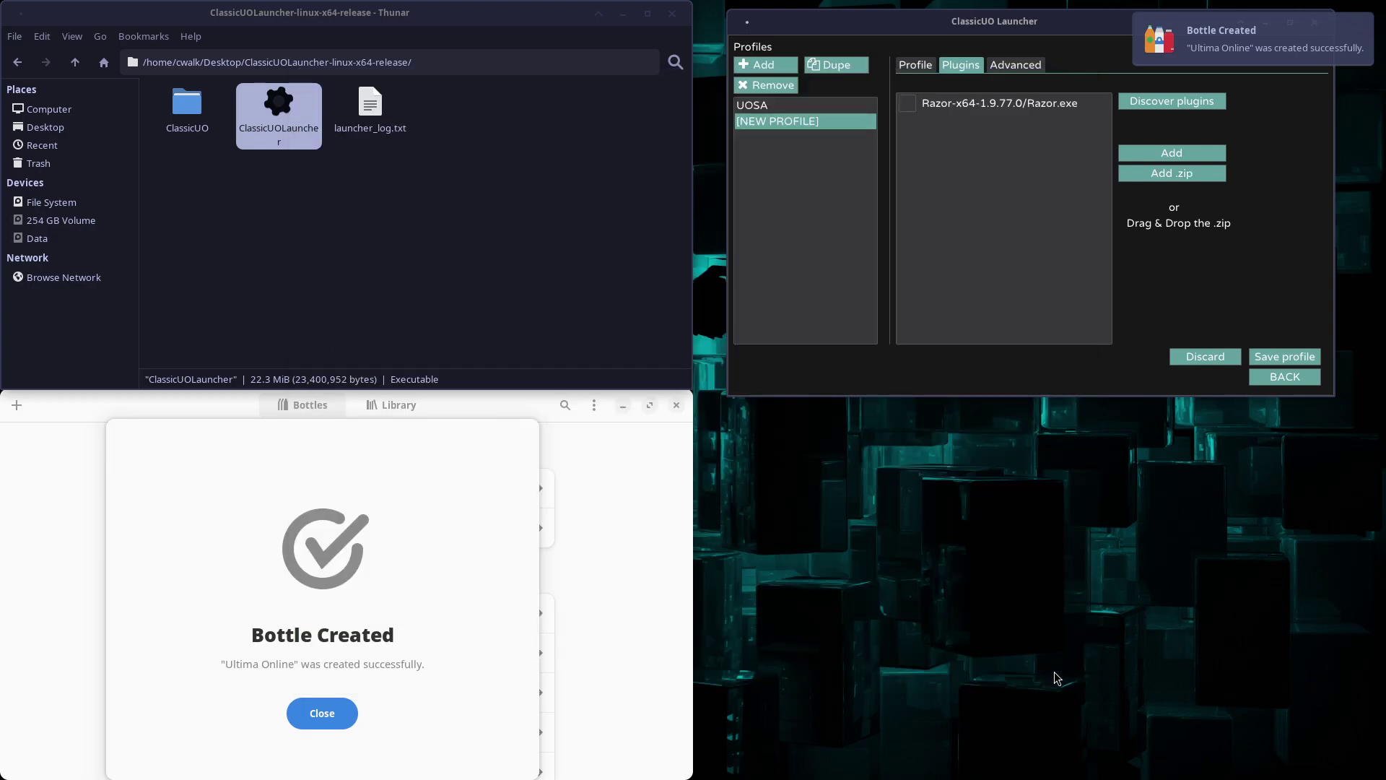
pyautogui.click(910, 104)
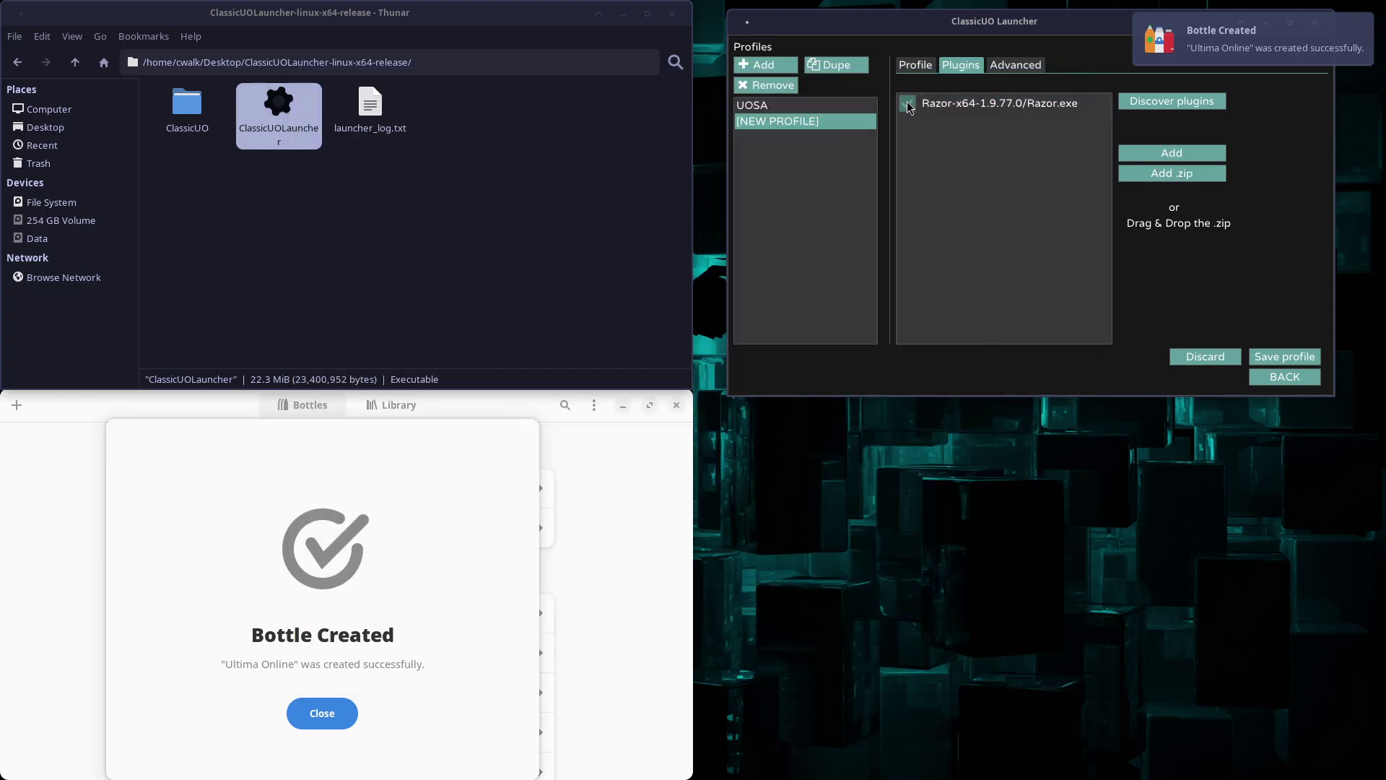
pyautogui.click(1286, 356)
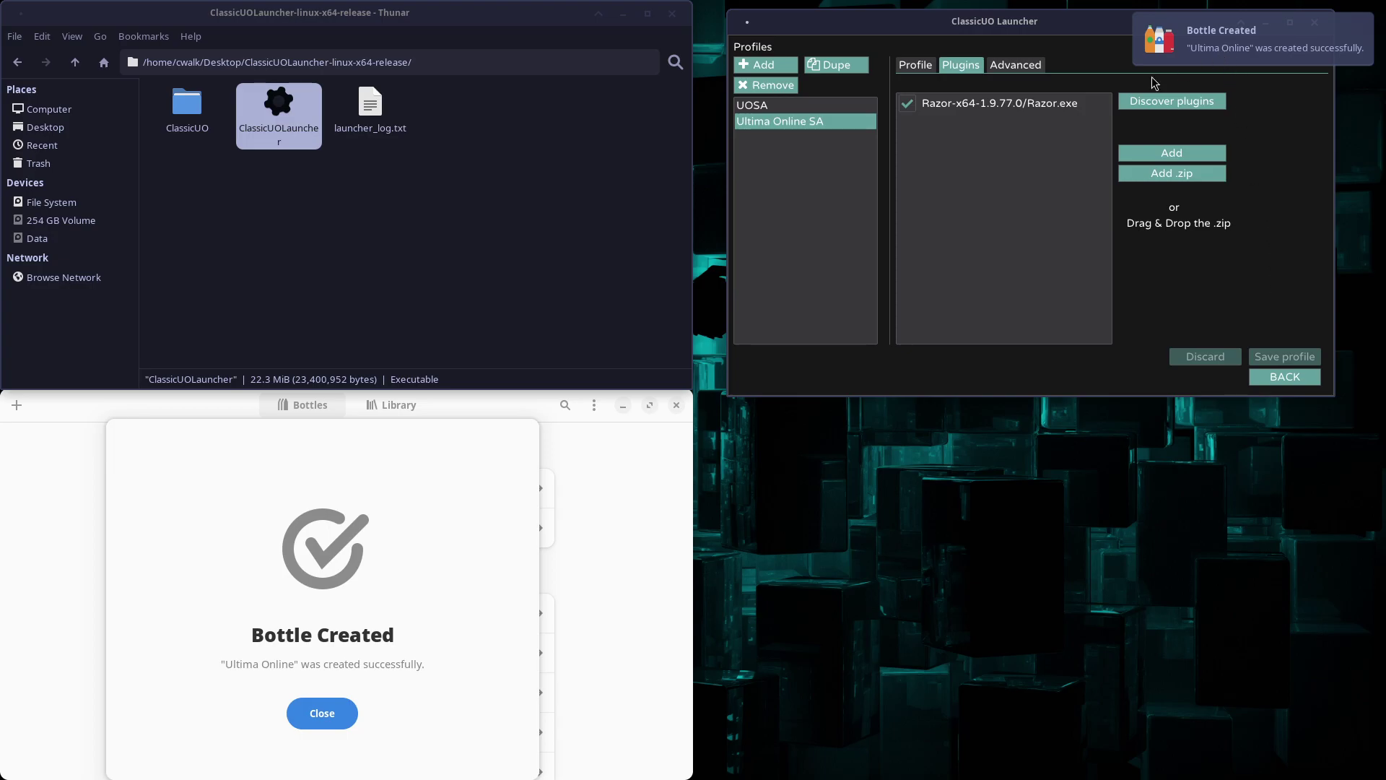
# Dismiss the Bottle Created notice and run Downloads/UOSA_Client_Setup.exe in the Ultima Online bottle.
pyautogui.click(322, 713)
pyautogui.click(322, 713)
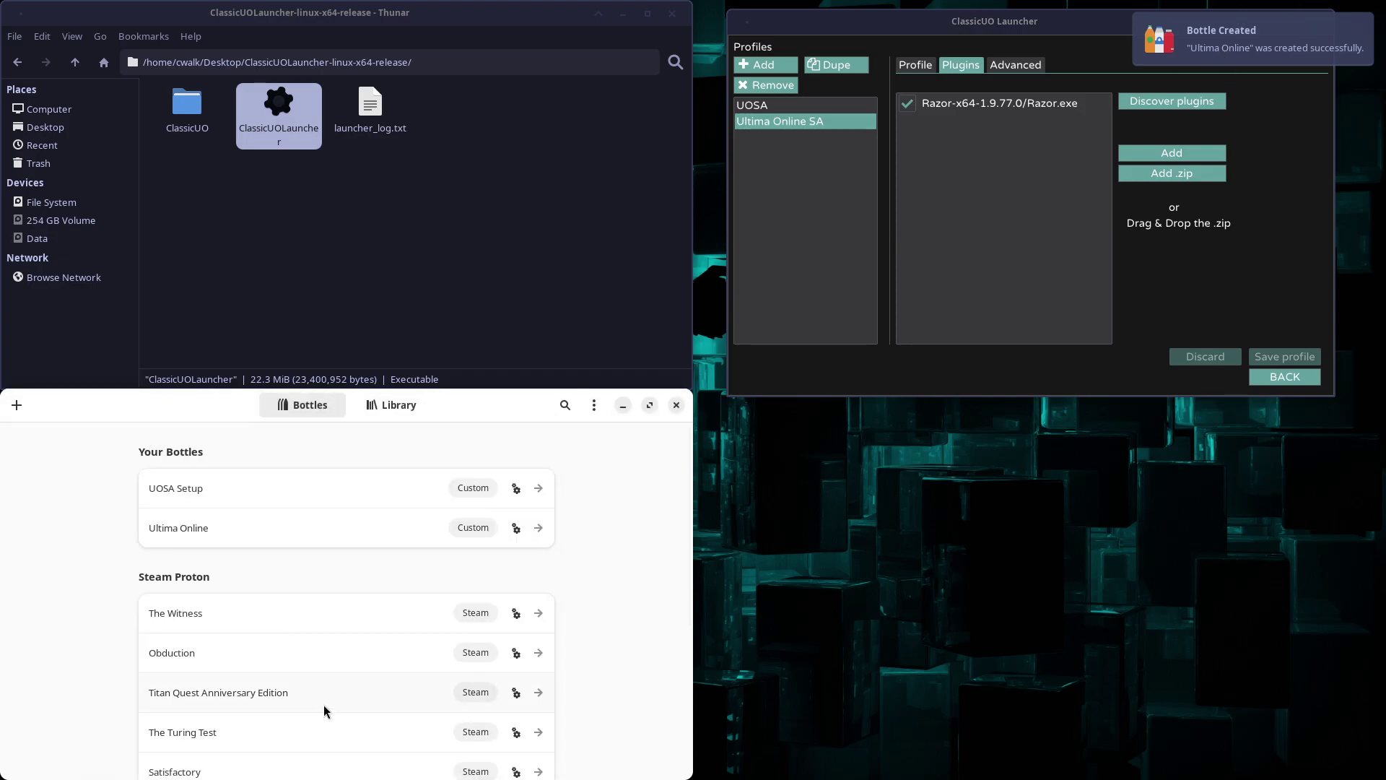
pyautogui.click(212, 528)
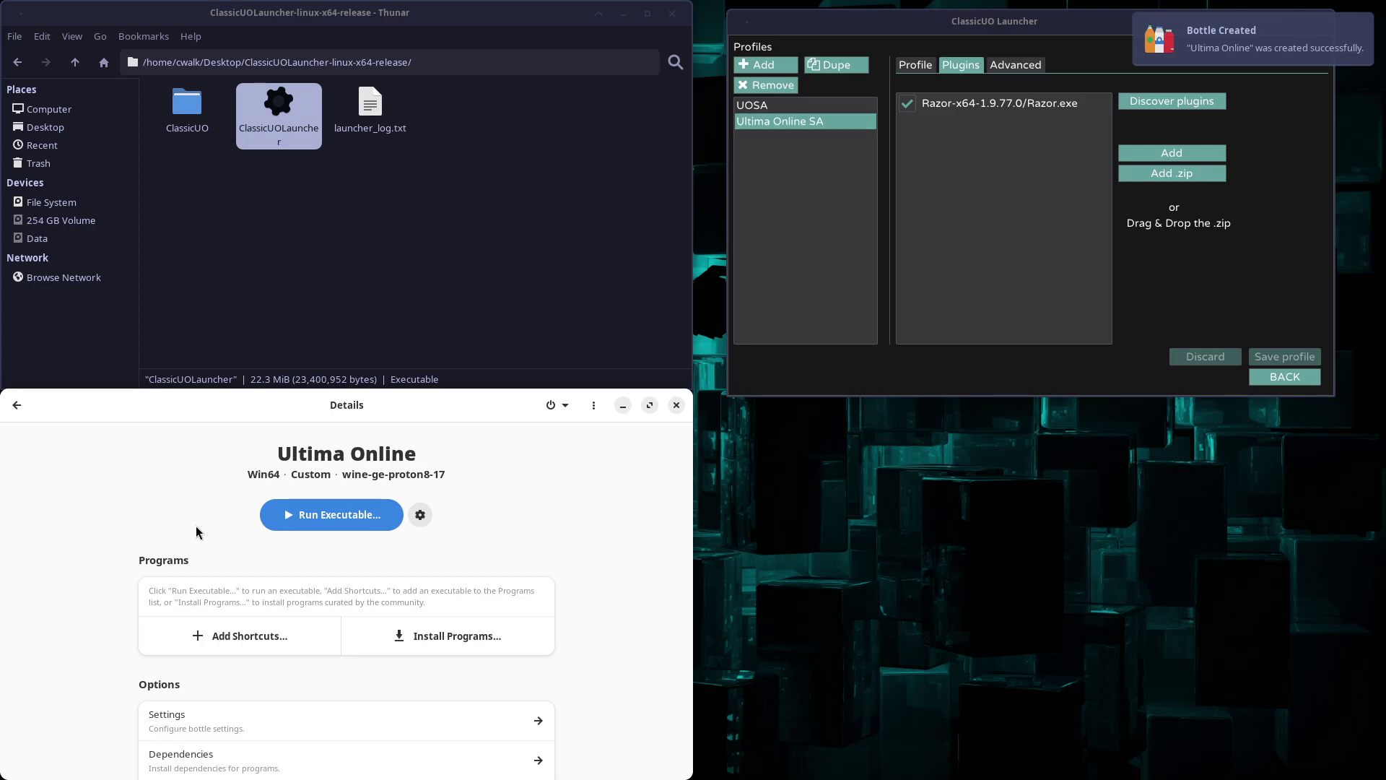
pyautogui.click(353, 518)
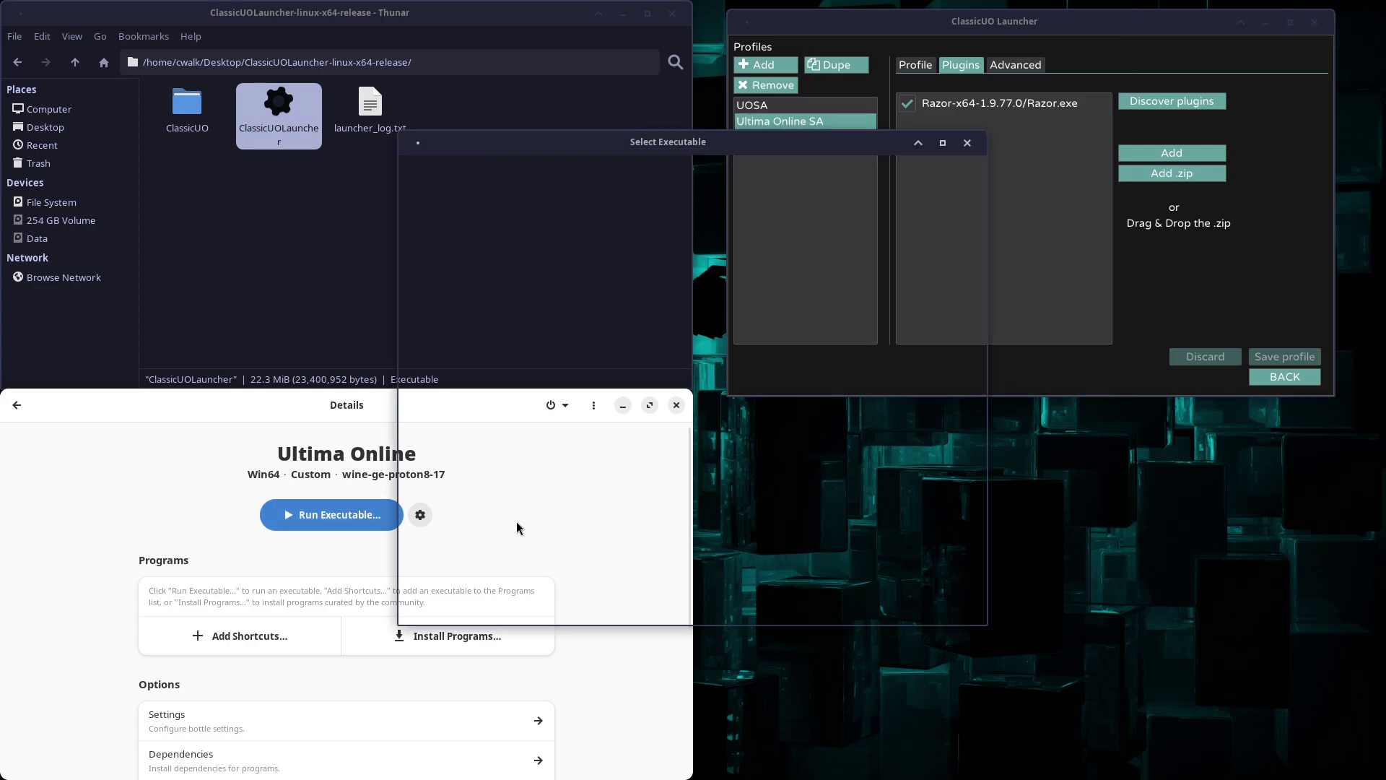
pyautogui.click(455, 282)
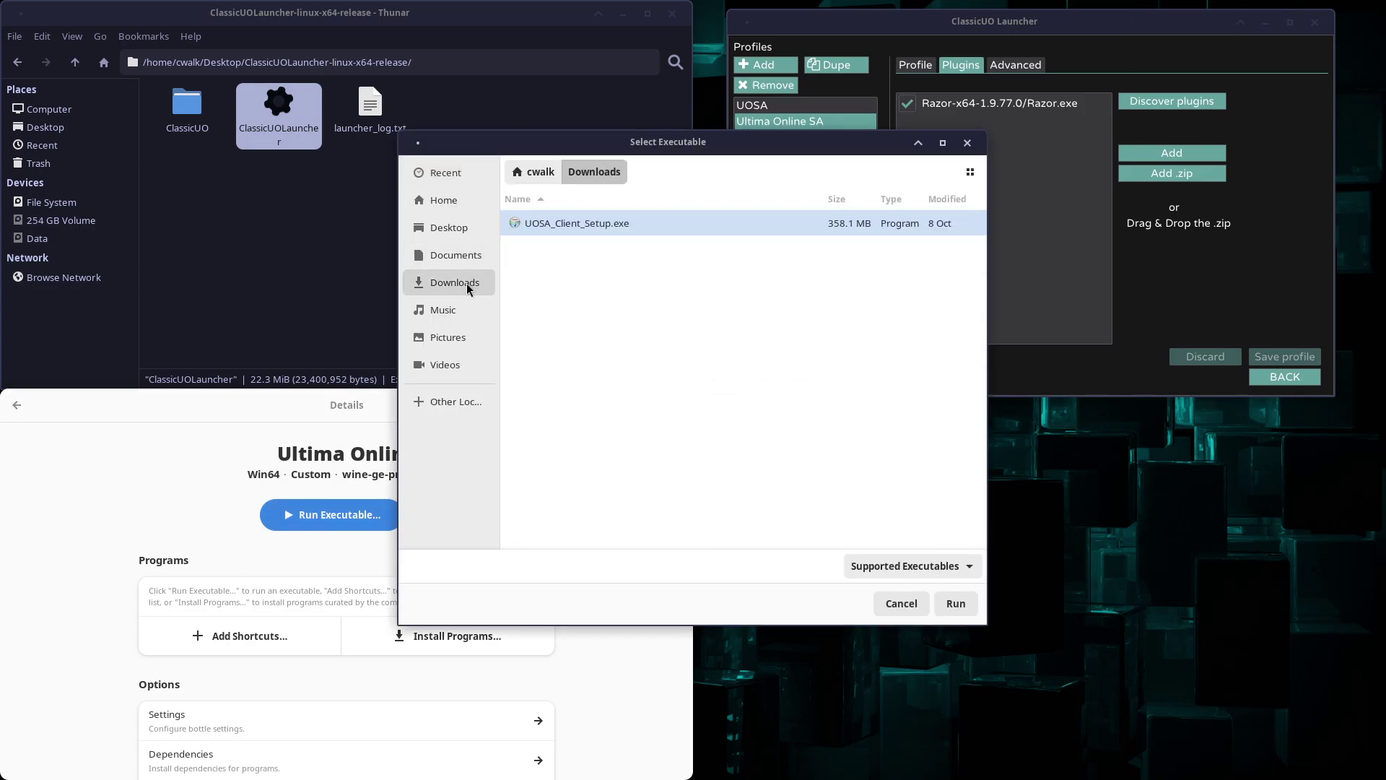
pyautogui.click(548, 224)
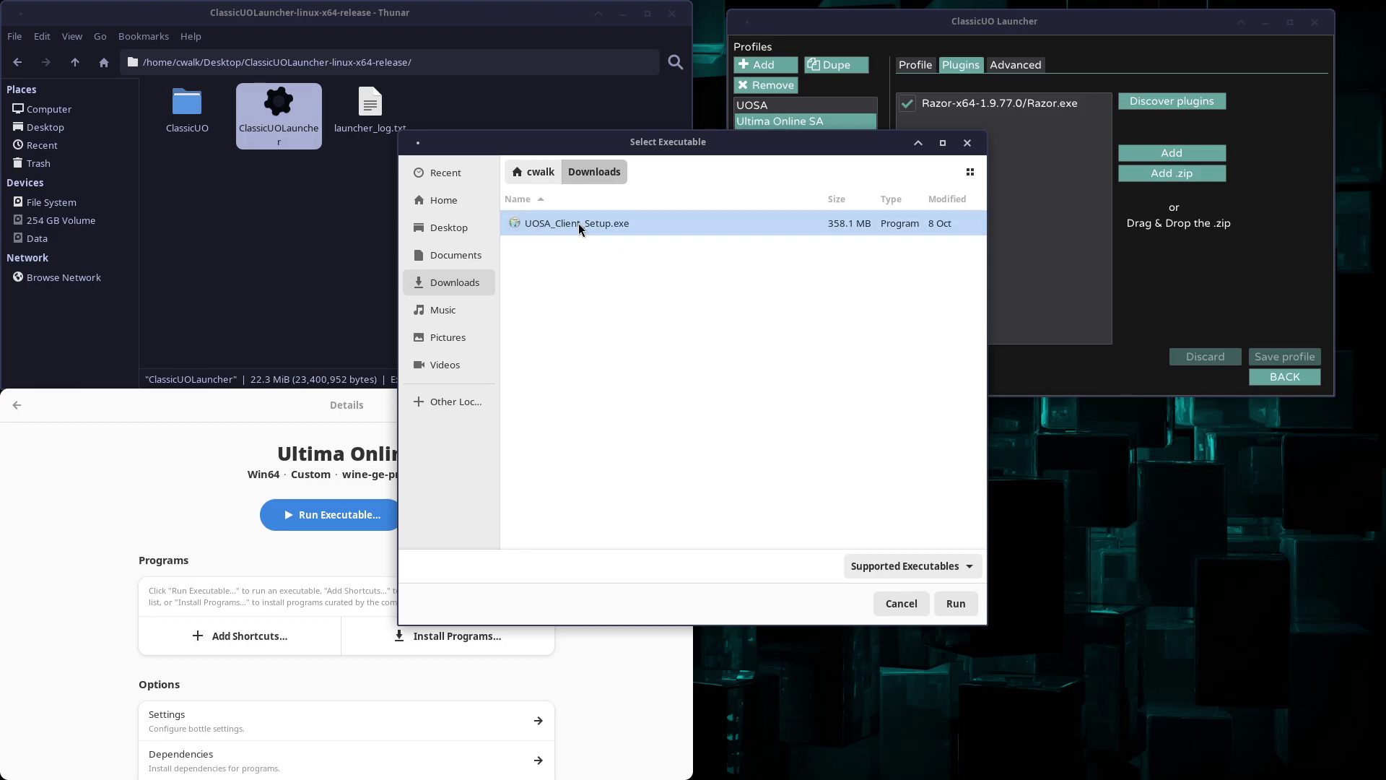
pyautogui.click(960, 605)
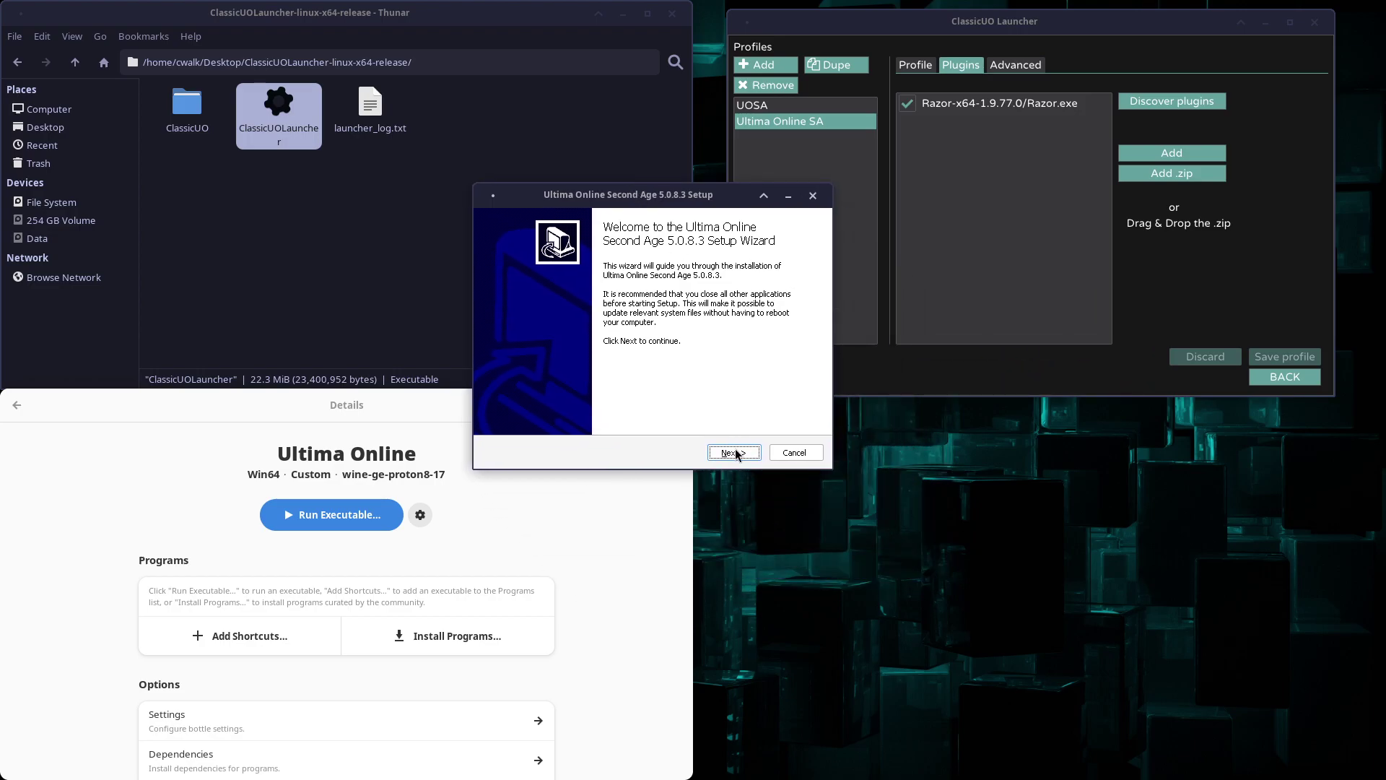
# Untick Ventrilo, UO Auto-Map 8.3, UO Auto-Map 9.0 and Razor, then install at the default location.
pyautogui.click(735, 453)
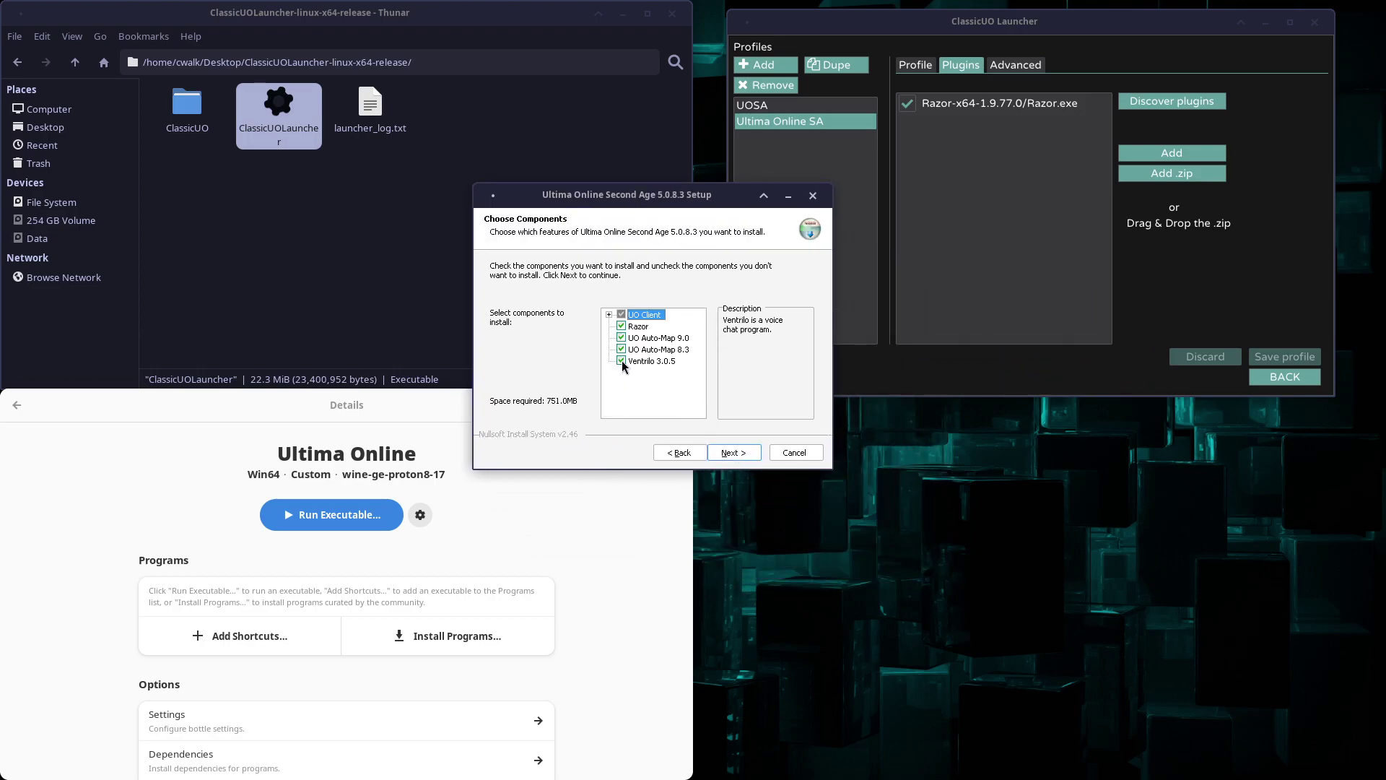
pyautogui.click(621, 361)
pyautogui.click(621, 349)
pyautogui.click(621, 338)
pyautogui.click(621, 326)
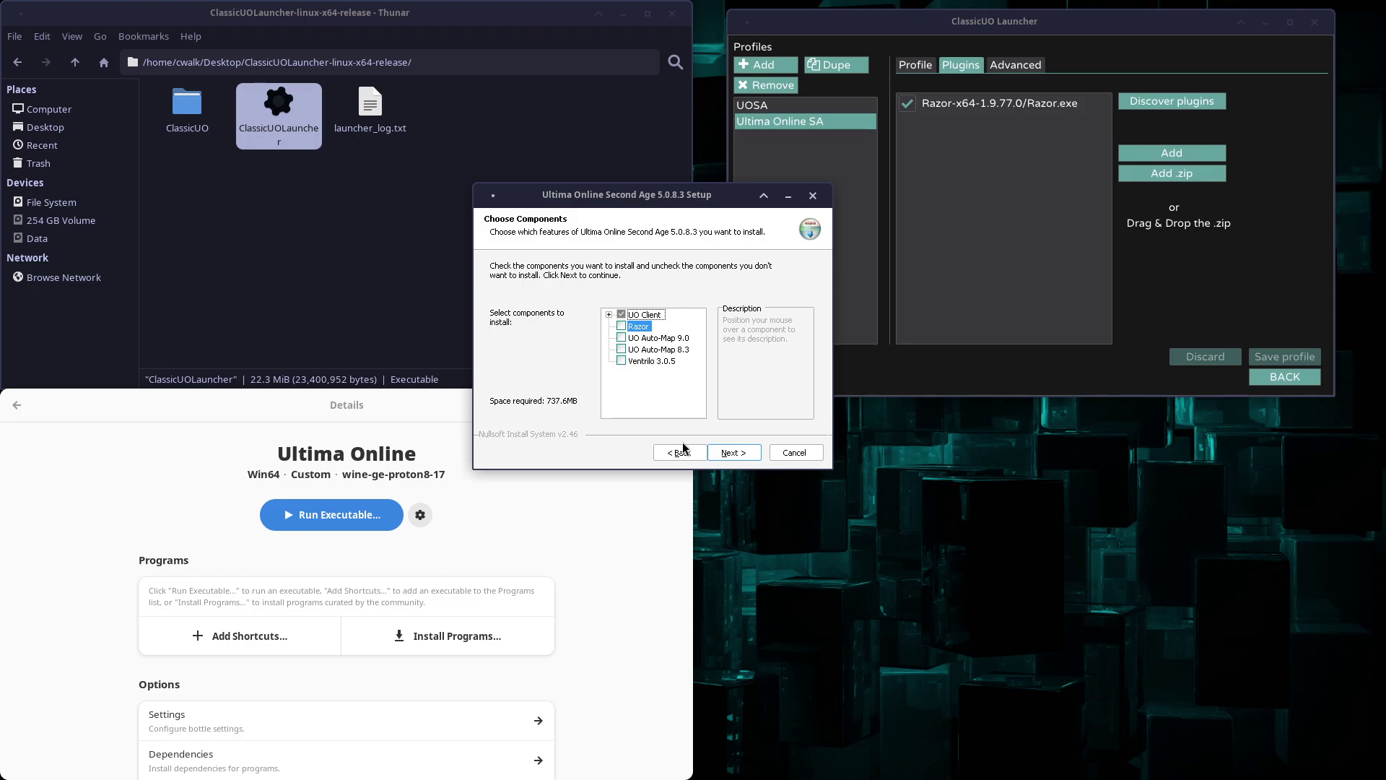
pyautogui.click(734, 452)
pyautogui.click(735, 453)
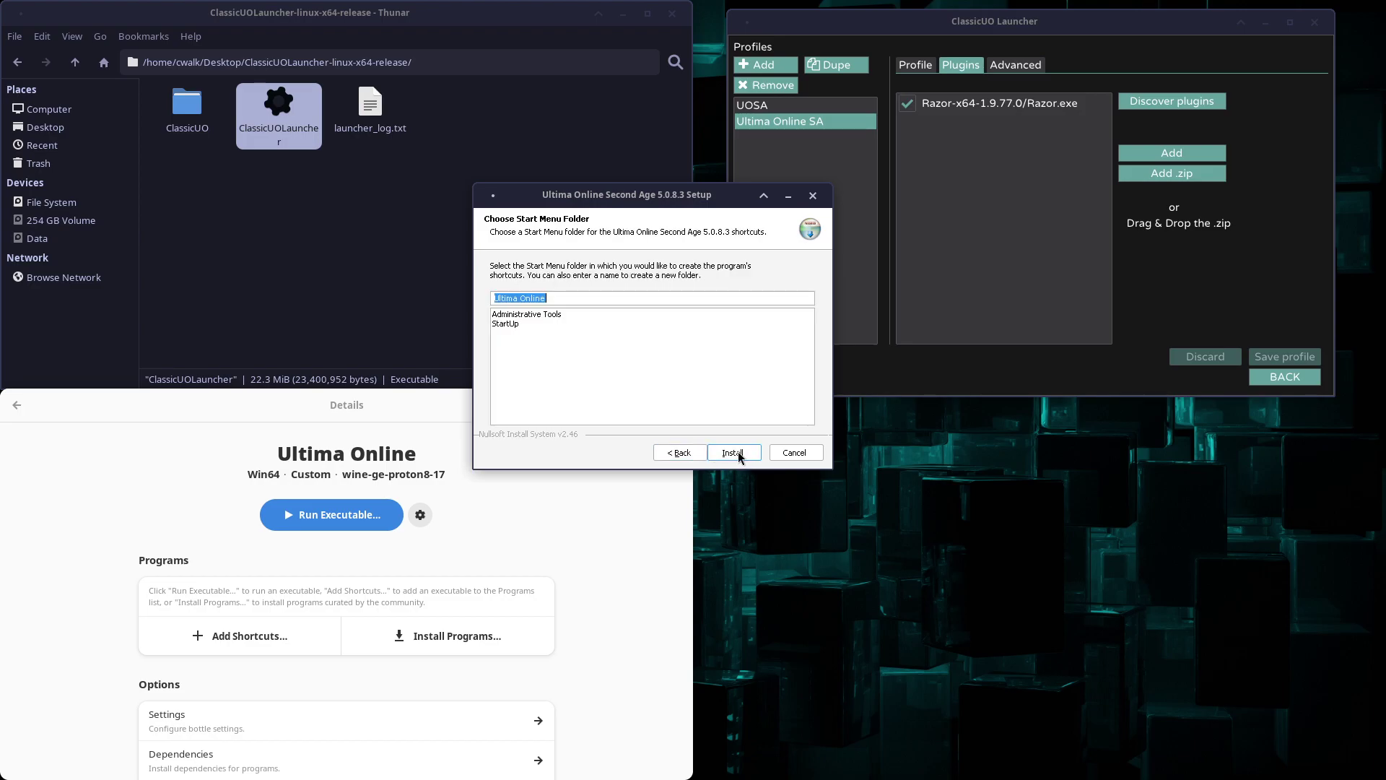
pyautogui.click(739, 452)
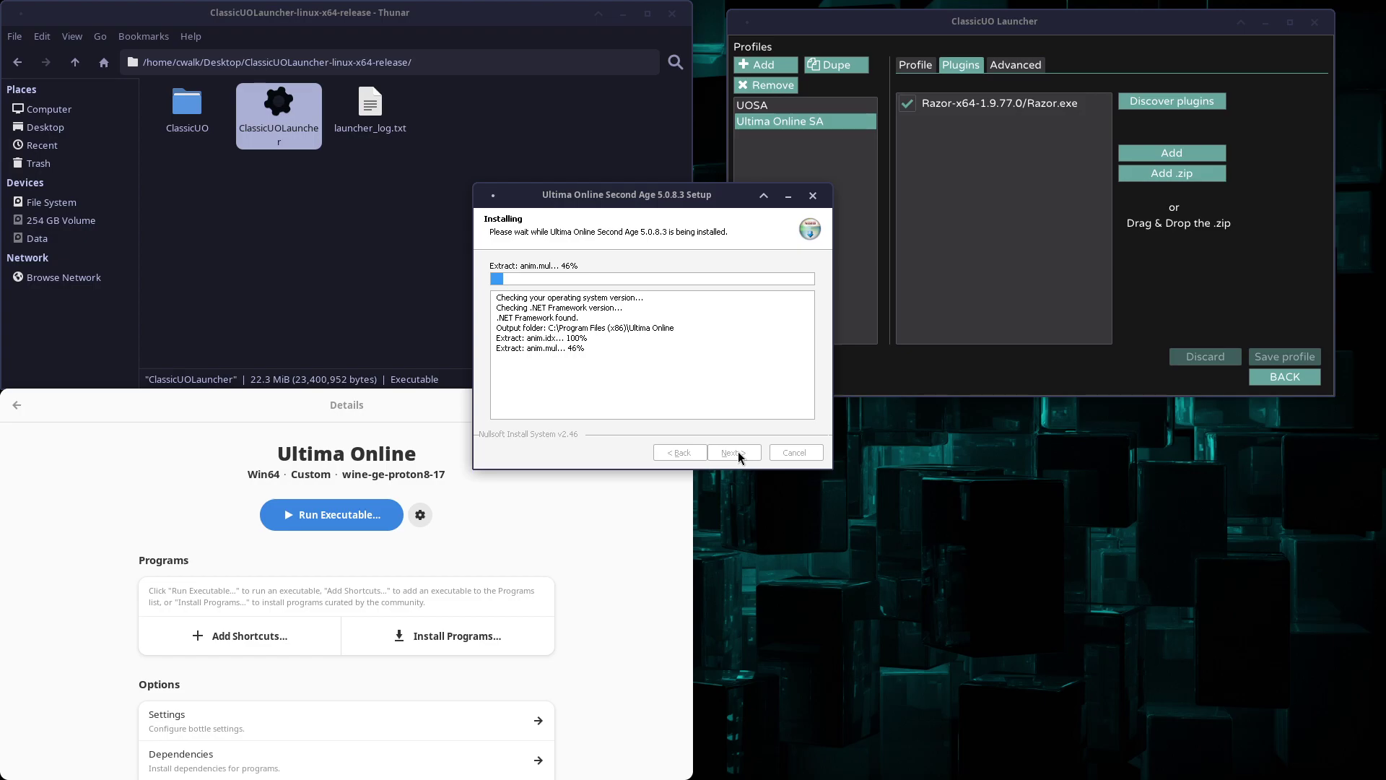
# Show the launcher profile's name, server and path settings, then return to the file manager.
pyautogui.click(1010, 29)
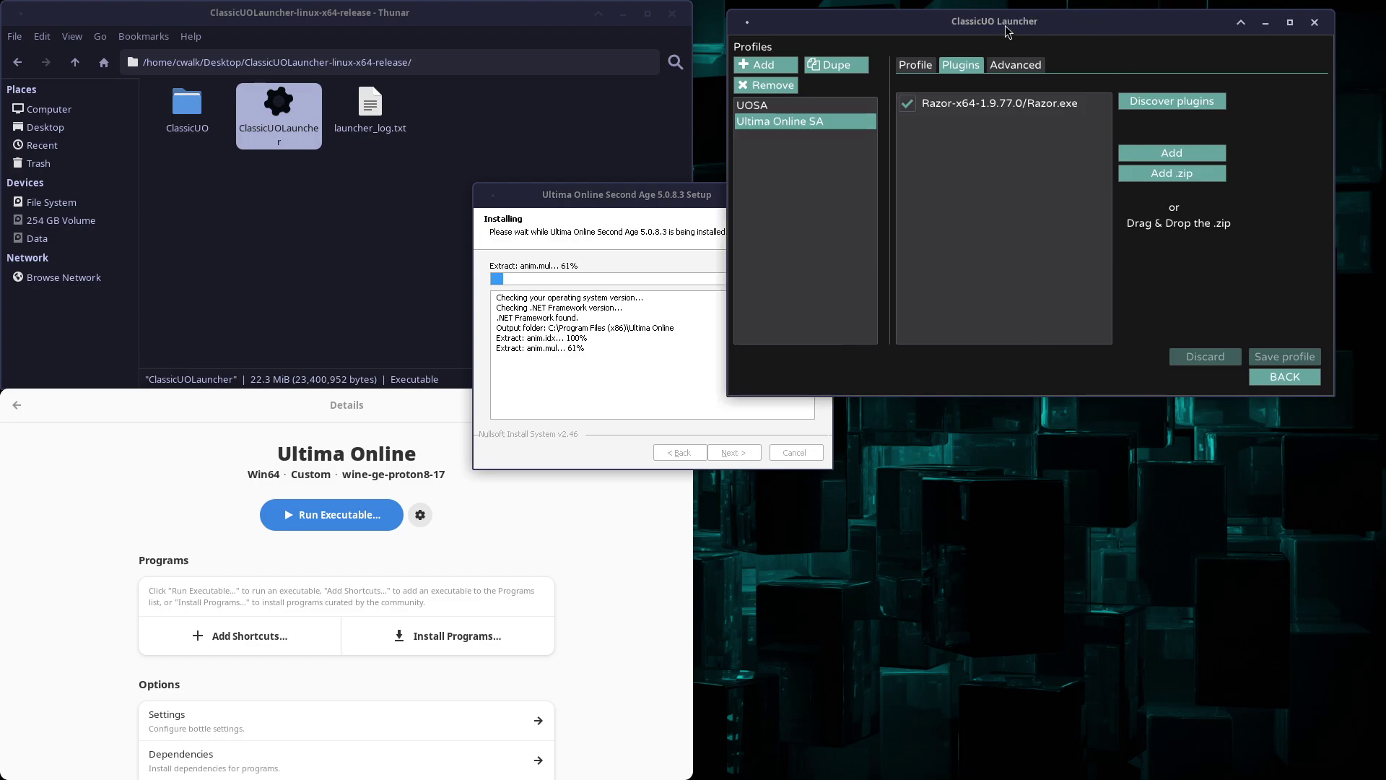
pyautogui.click(916, 66)
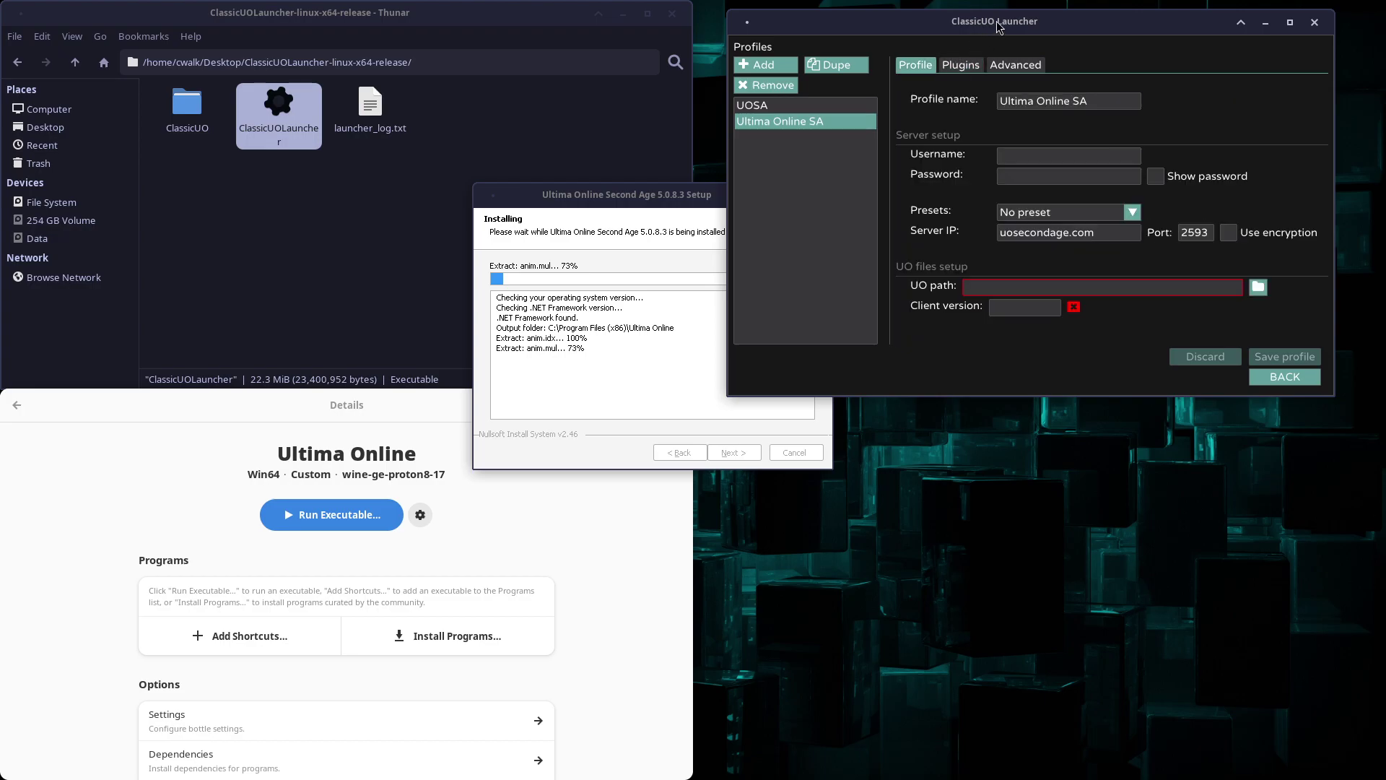
pyautogui.moveTo(996, 28); pyautogui.dragTo(1047, 19)
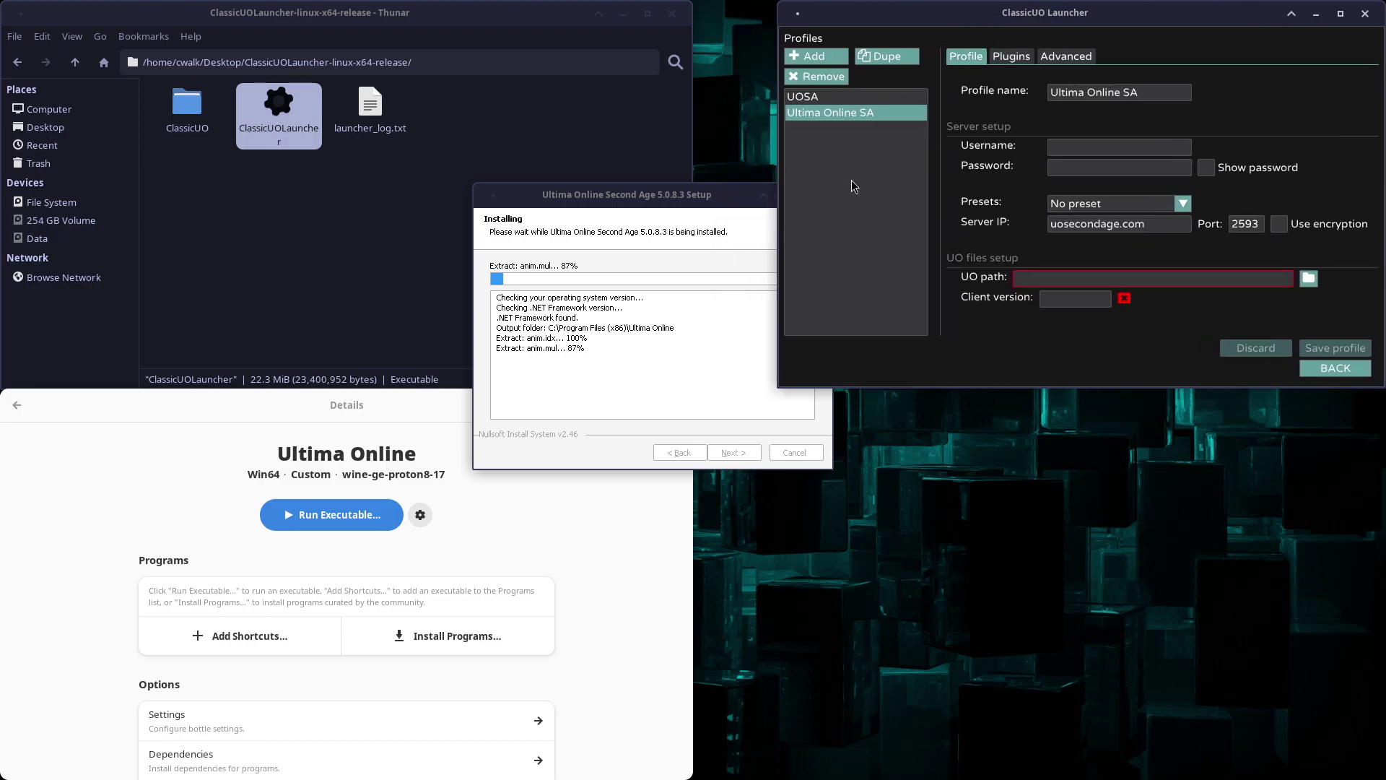
pyautogui.click(211, 205)
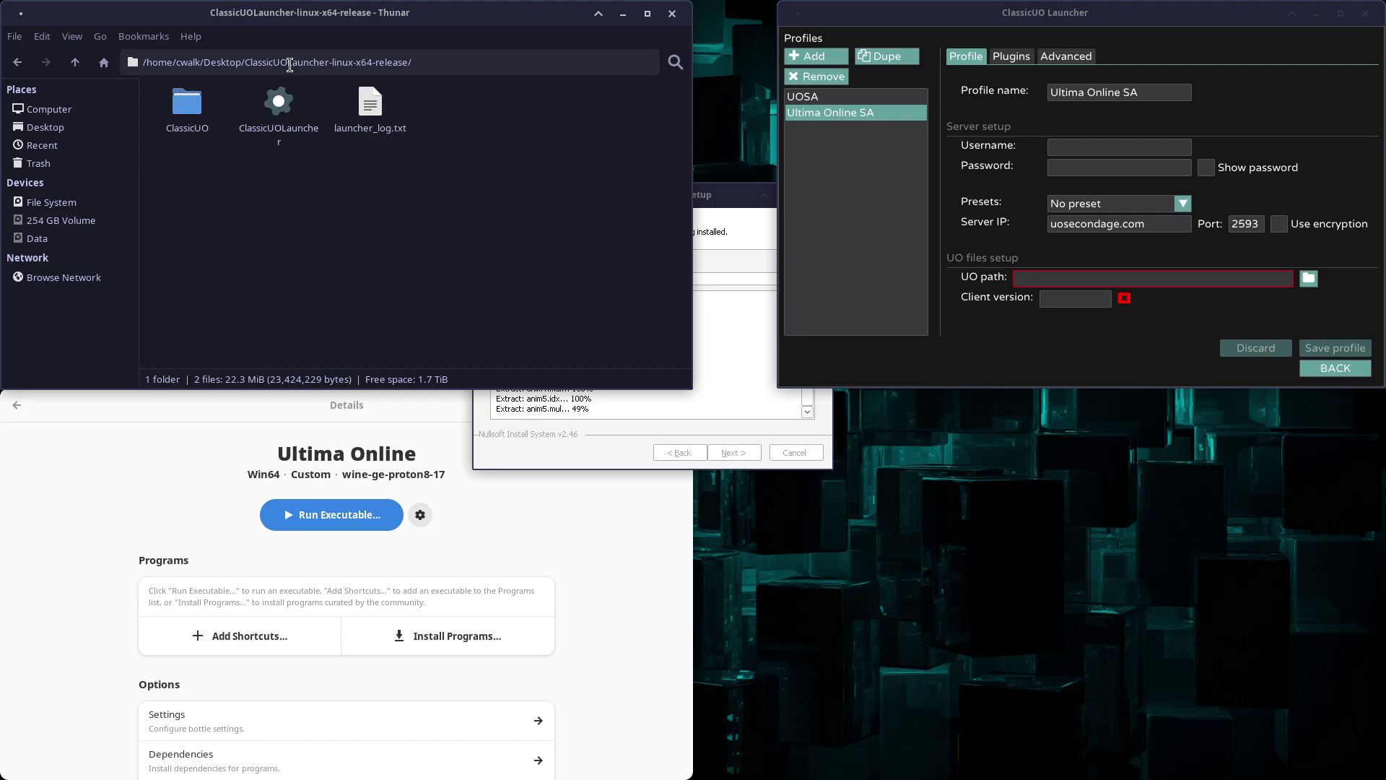
# Browse into ClassicUO/Data/Plugins/Razor-x64-1.9.77.0, then go back up to the ClassicUO folder.
pyautogui.doubleClick(185, 110)
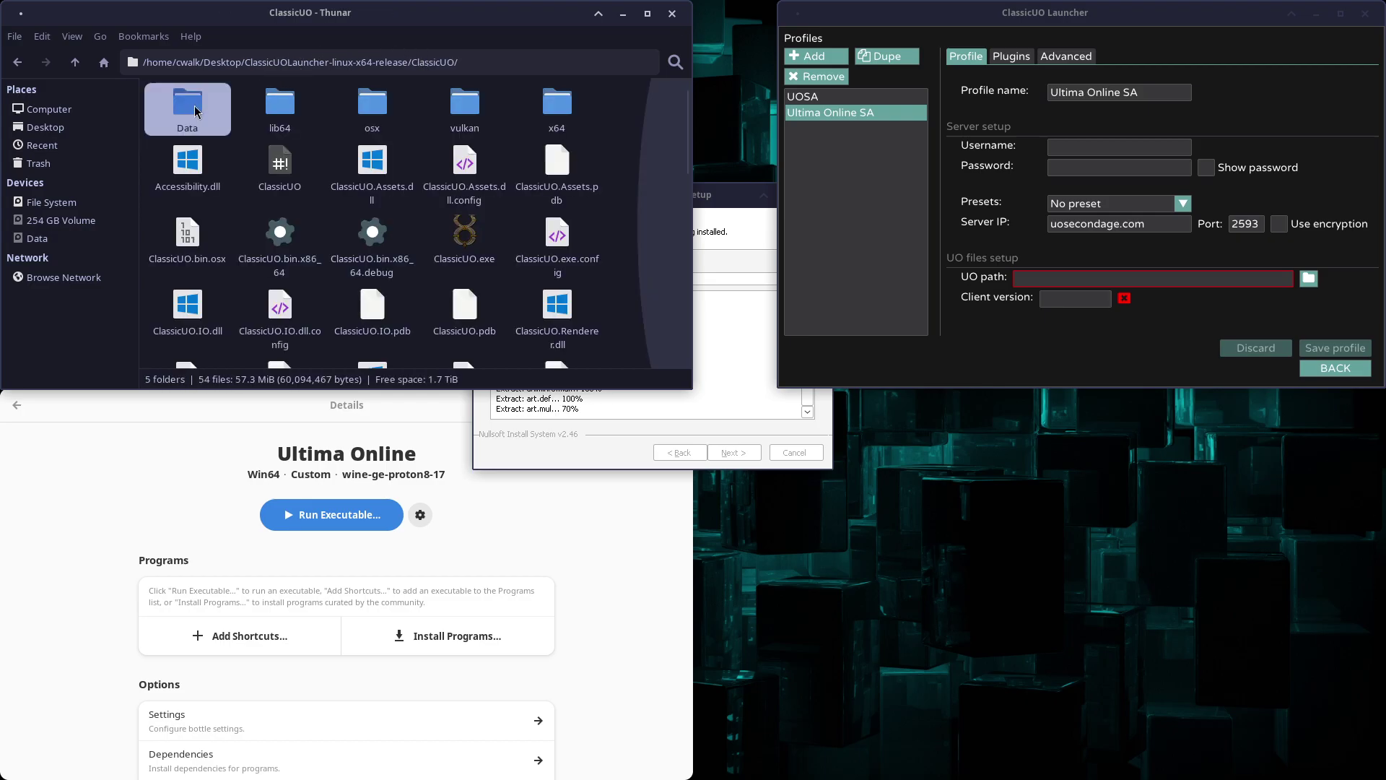
pyautogui.doubleClick(186, 107)
pyautogui.doubleClick(171, 112)
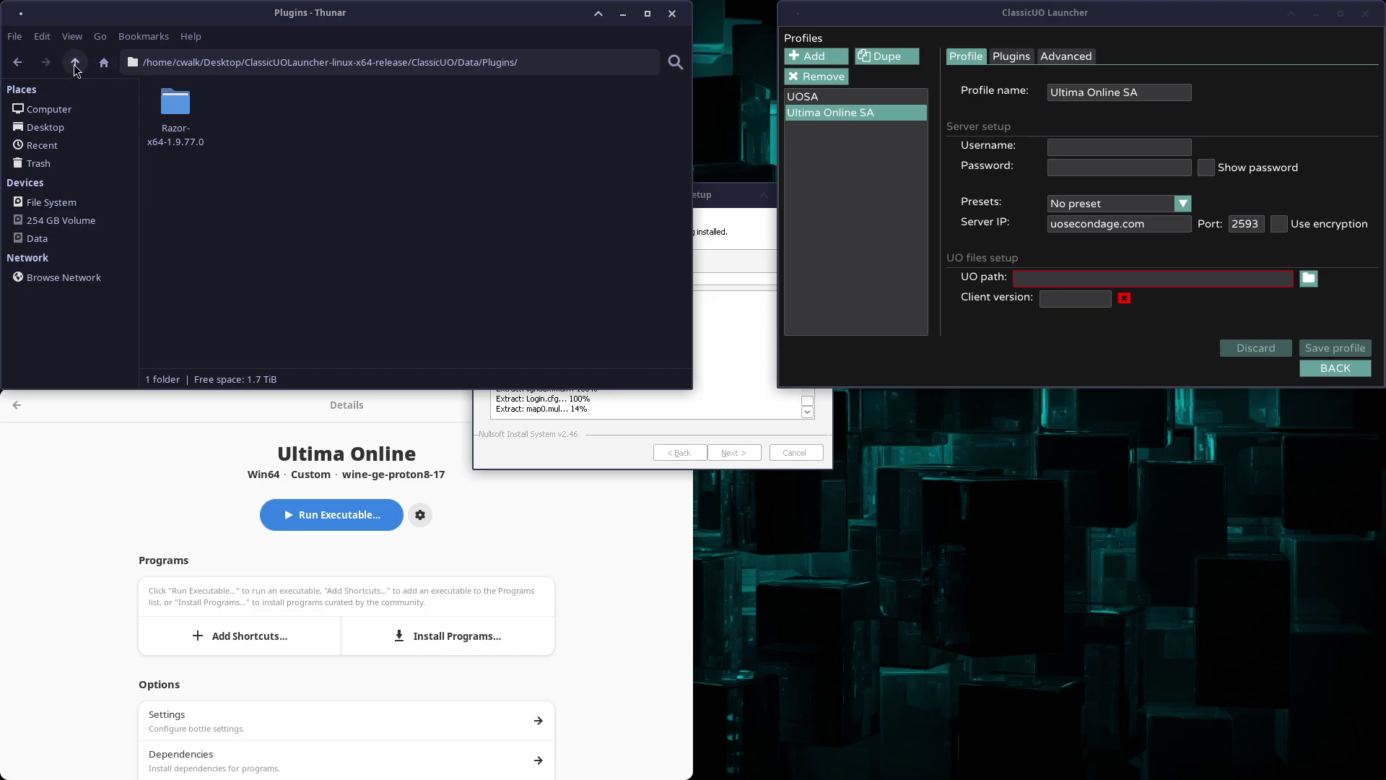
pyautogui.doubleClick(171, 108)
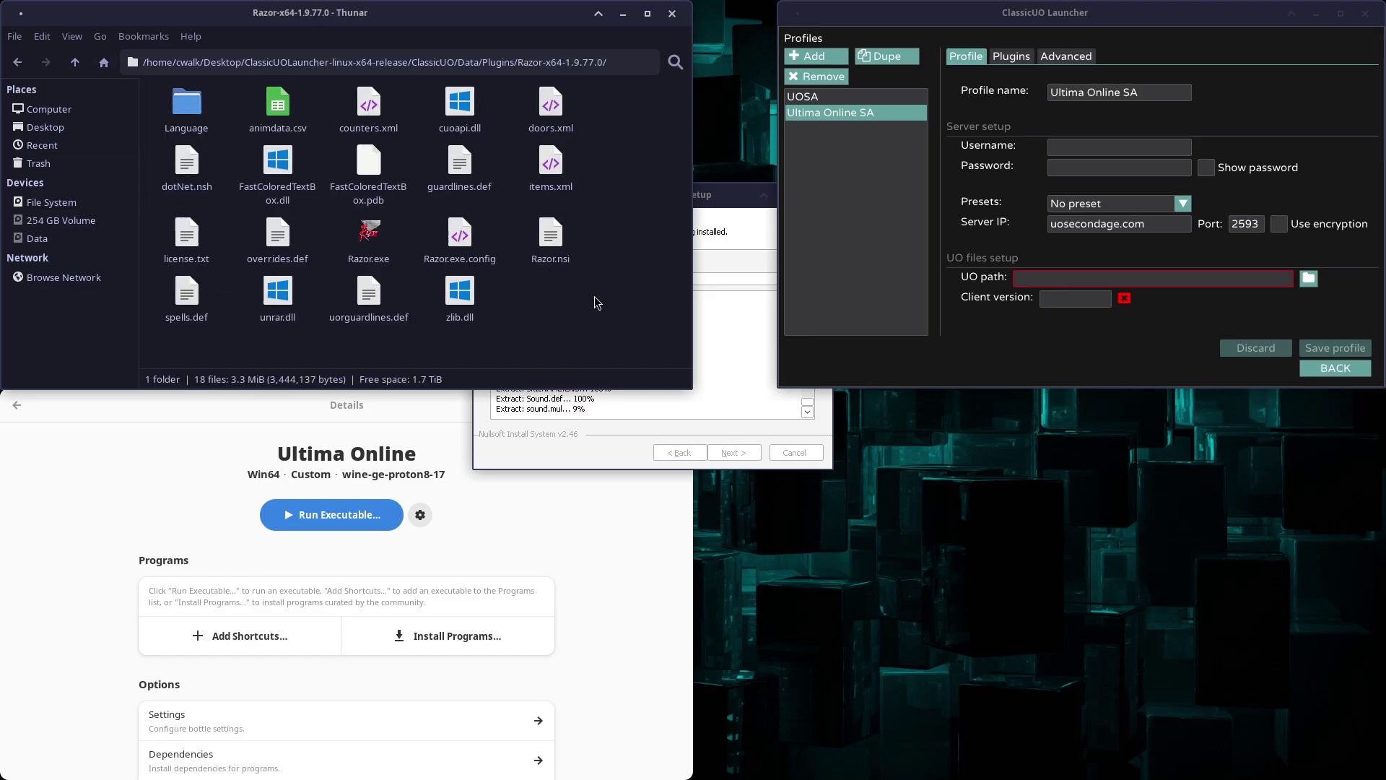
pyautogui.click(81, 67)
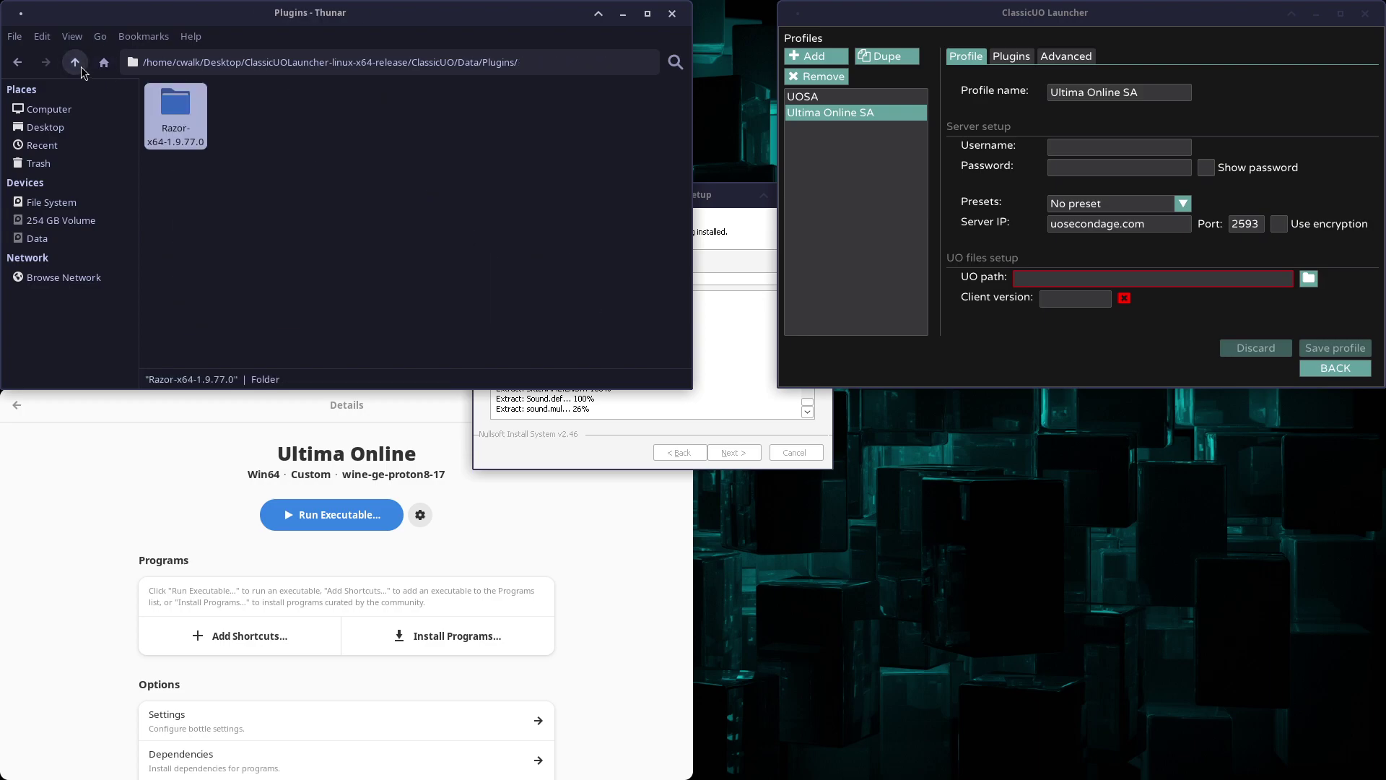
pyautogui.click(81, 67)
pyautogui.click(80, 67)
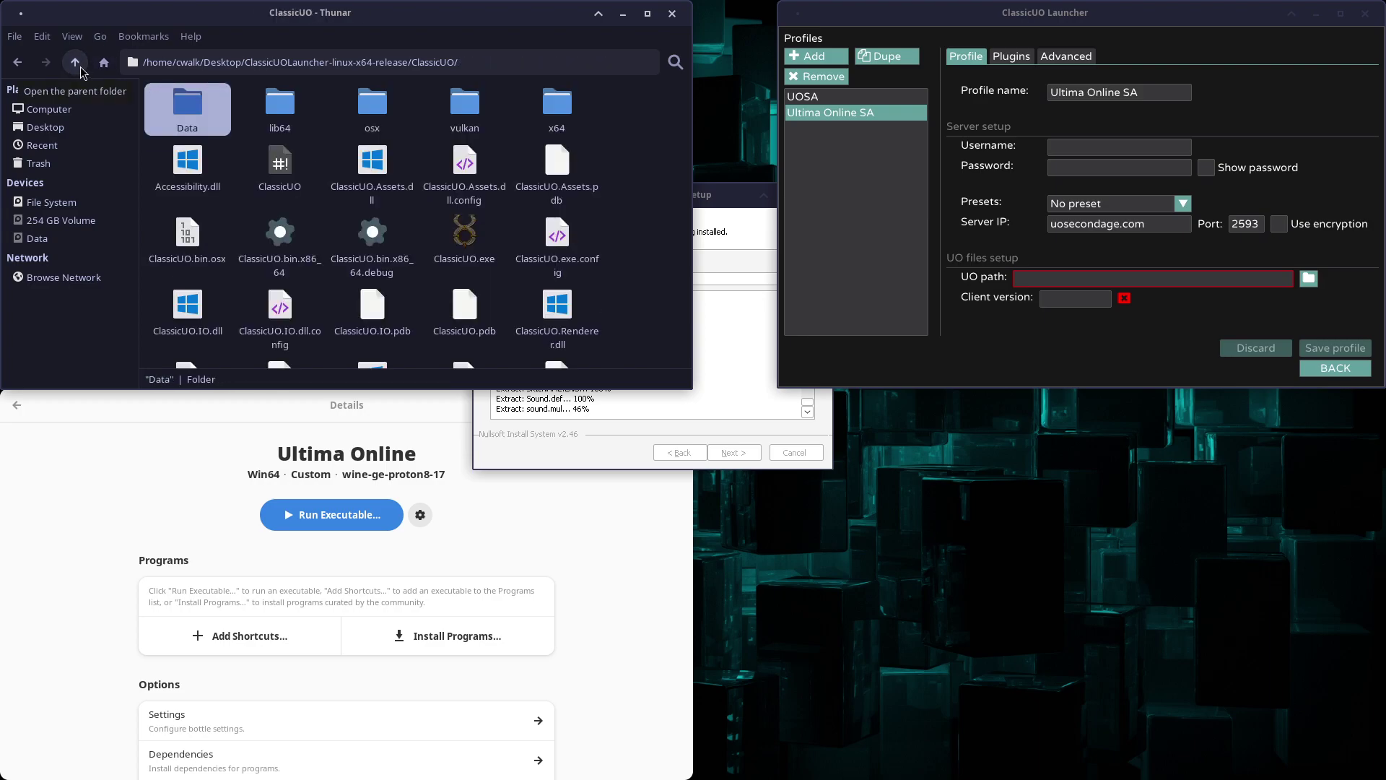
pyautogui.click(720, 201)
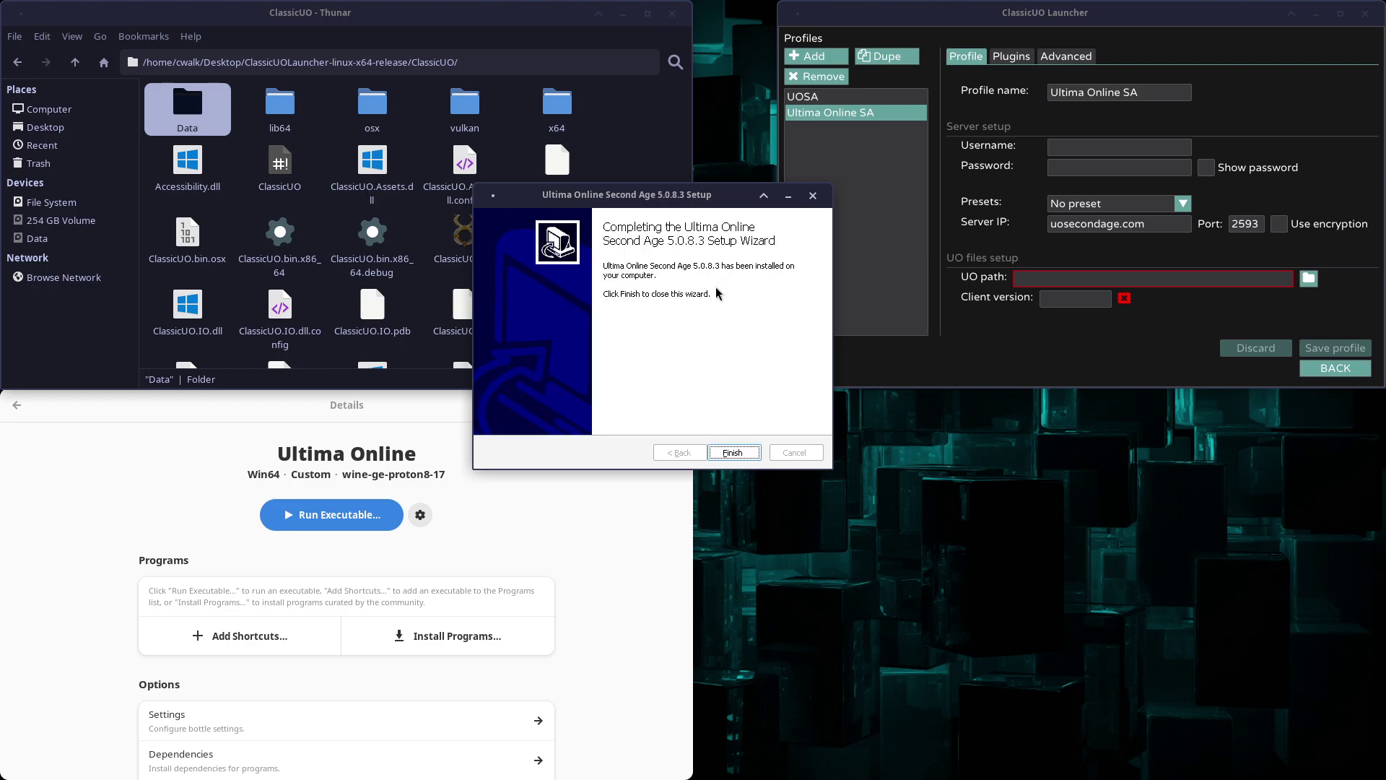
# Finish the Ultima Online setup wizard and close the Bottles window.
pyautogui.click(733, 453)
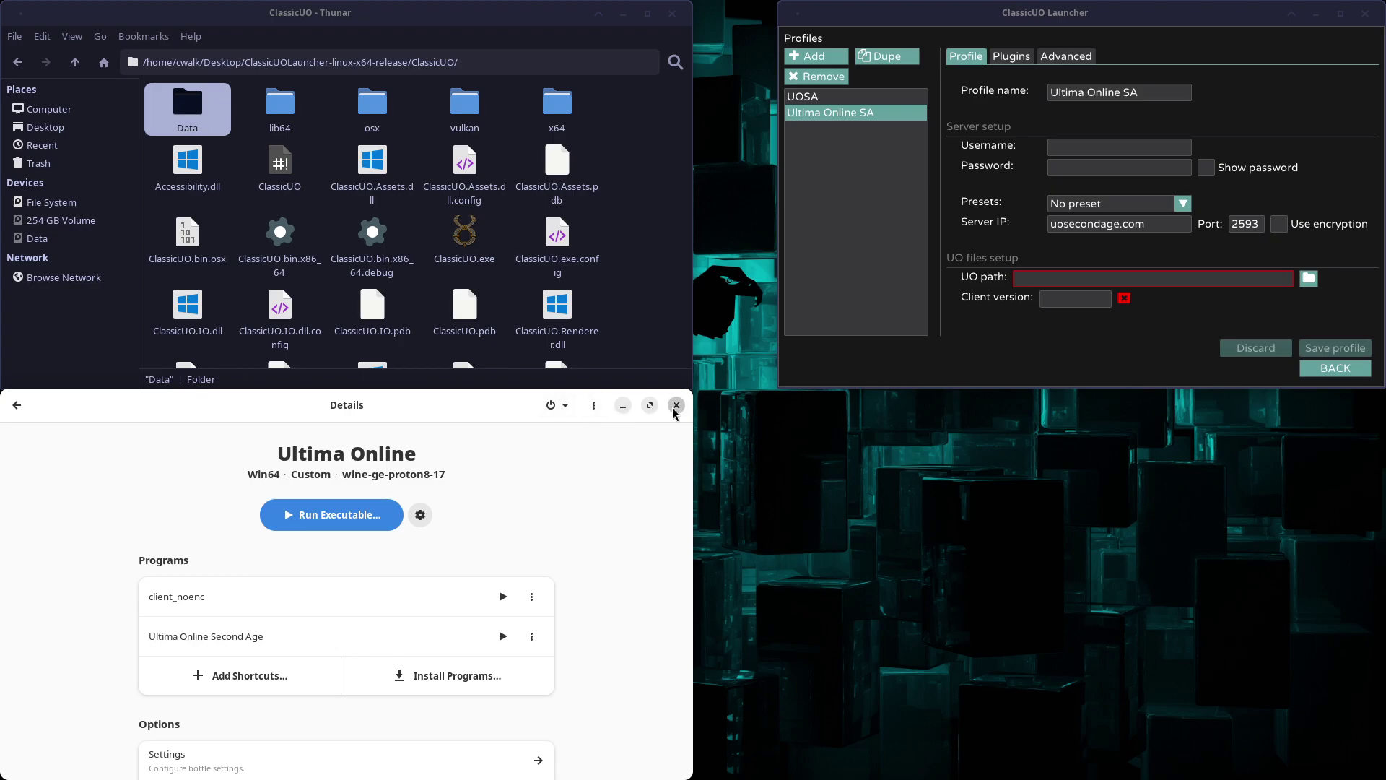
pyautogui.click(676, 406)
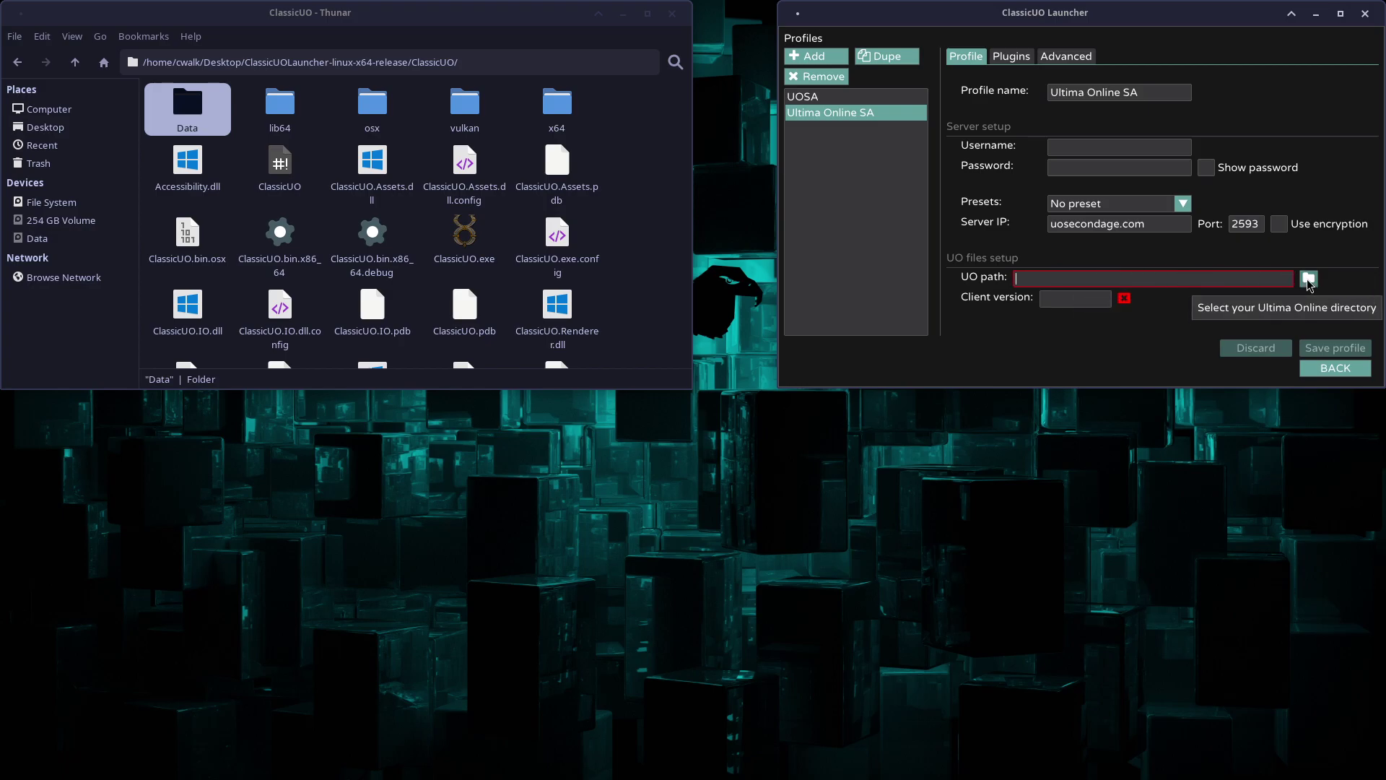
# Set the game folder to ~/.local/share/bottles/bottles/Ultima-Online/drive_c/Program Files (x86)/Ultima Online.
pyautogui.click(1309, 280)
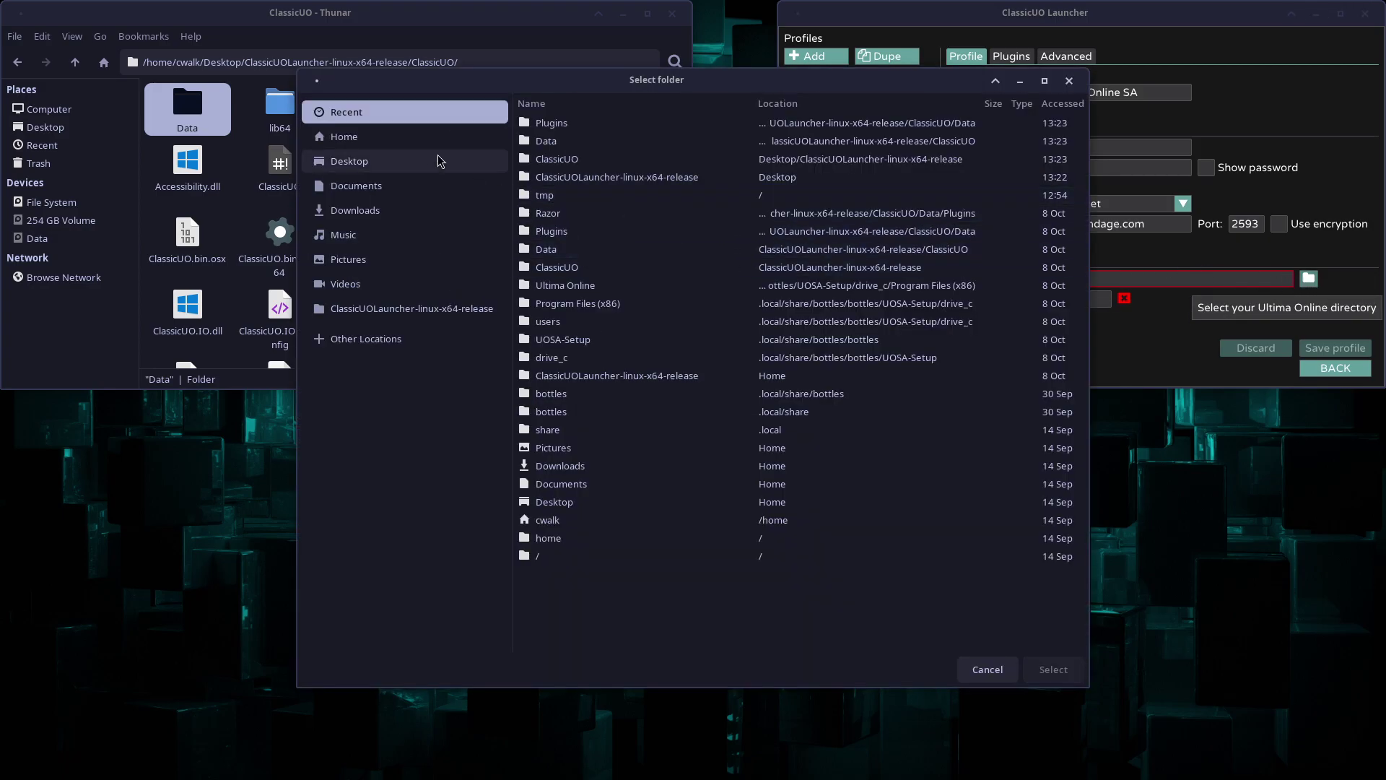
pyautogui.click(405, 141)
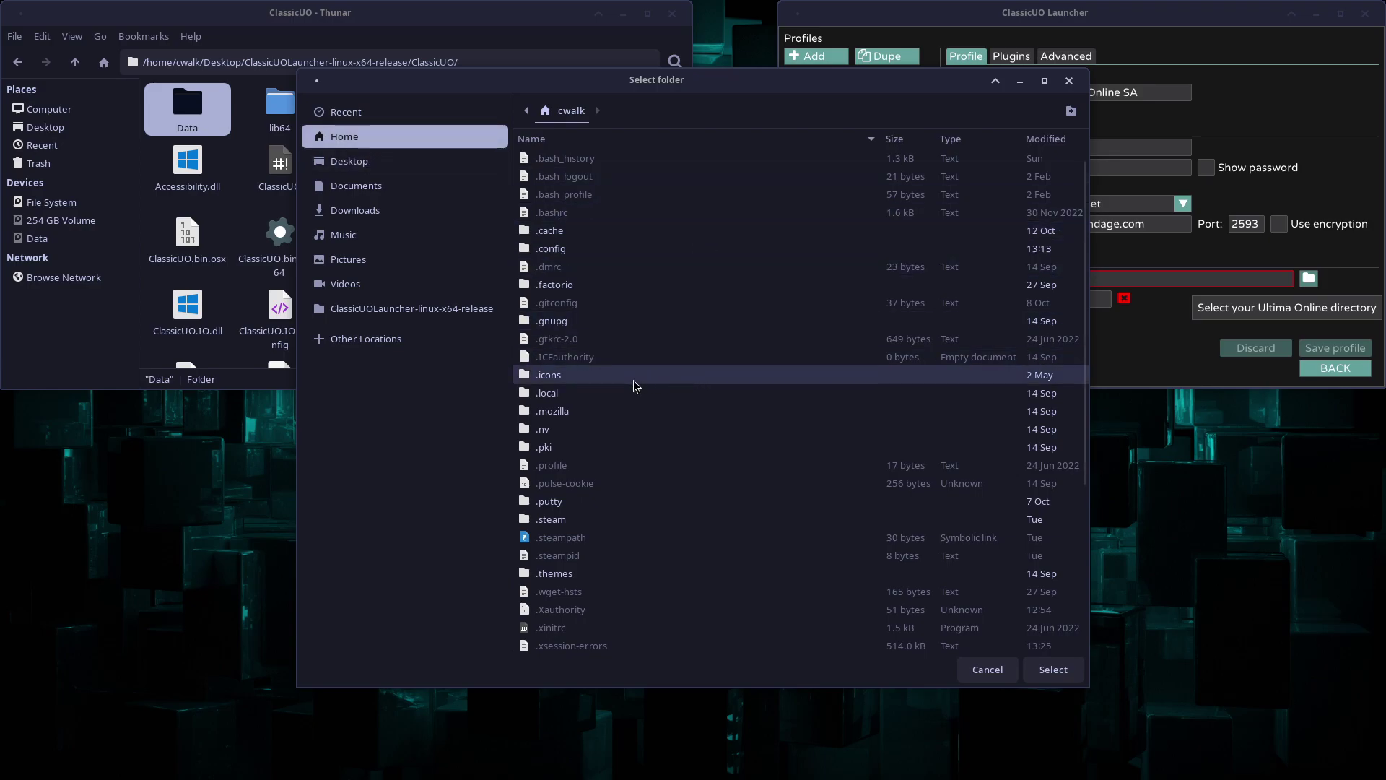
pyautogui.doubleClick(570, 395)
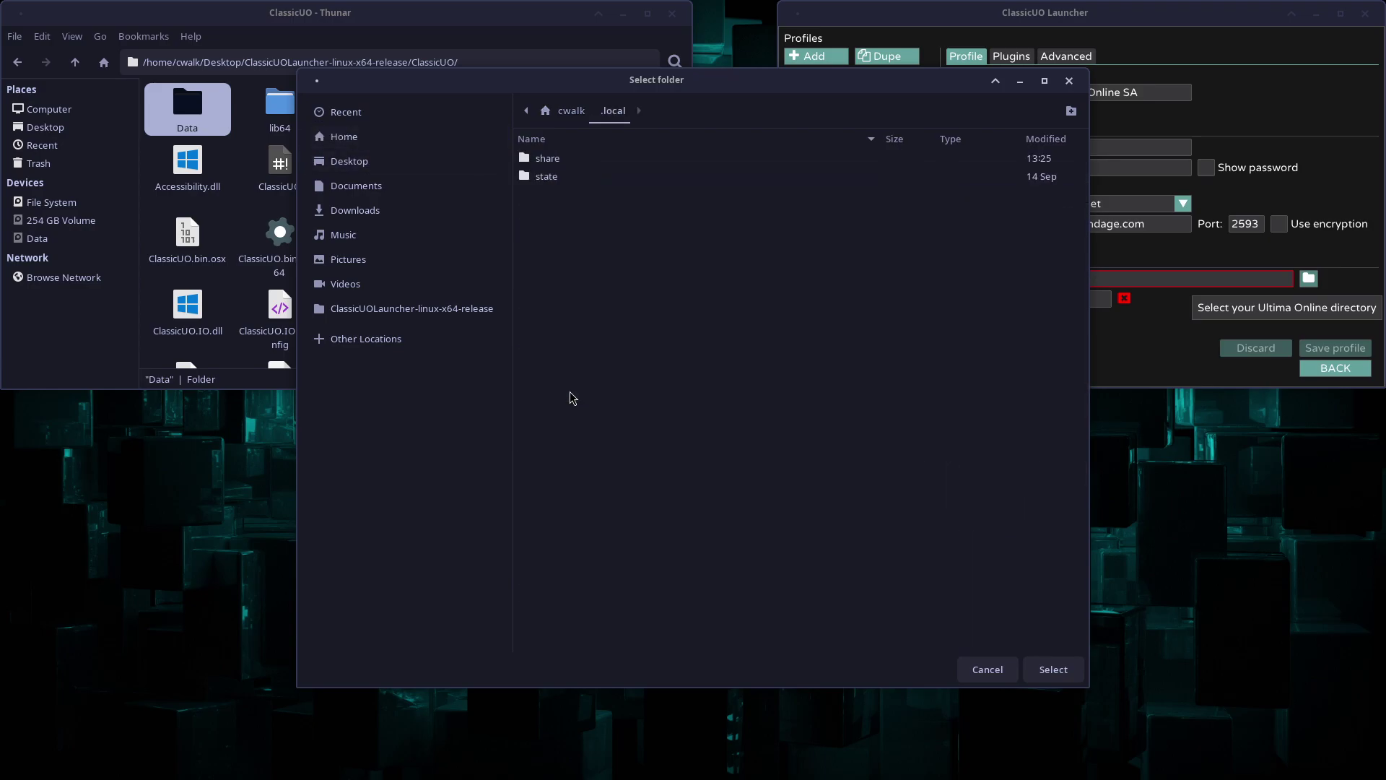
pyautogui.doubleClick(555, 159)
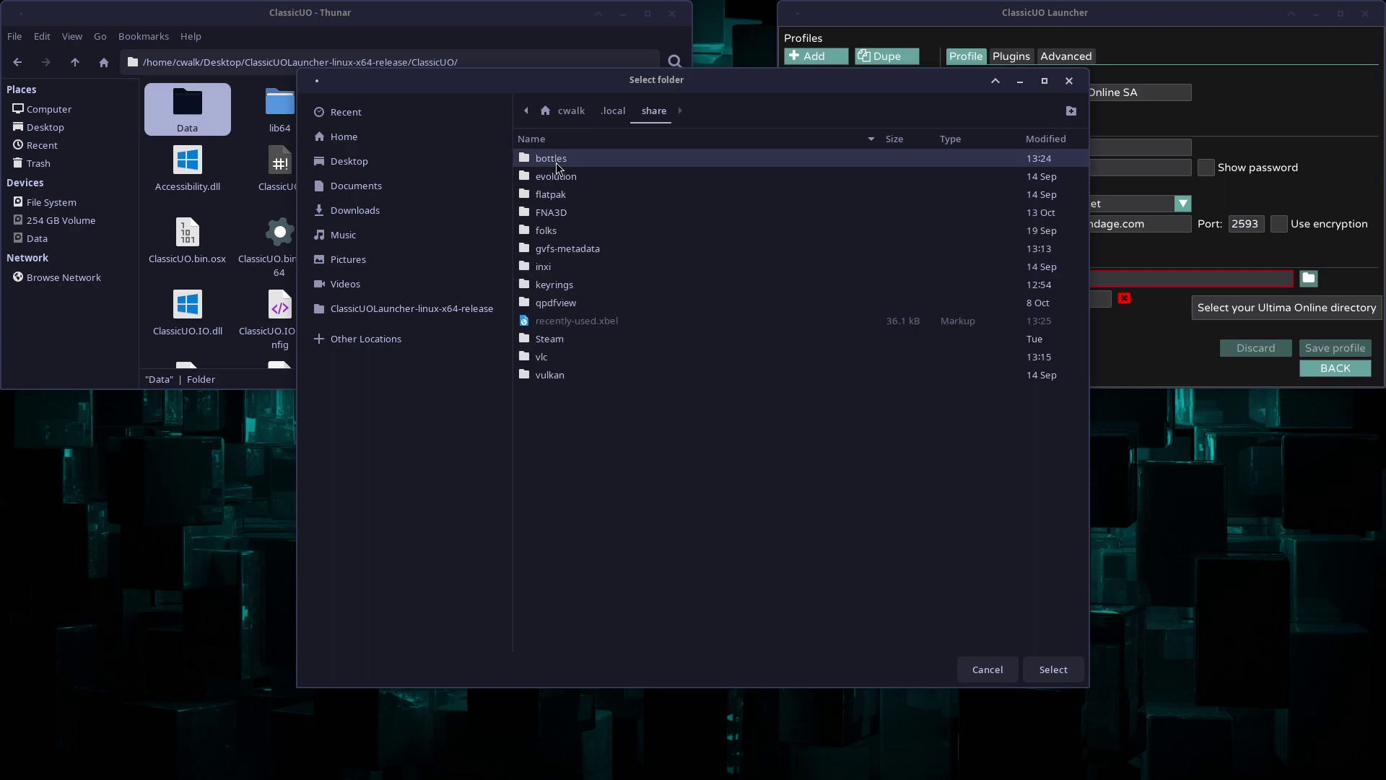
pyautogui.doubleClick(565, 162)
pyautogui.doubleClick(565, 162)
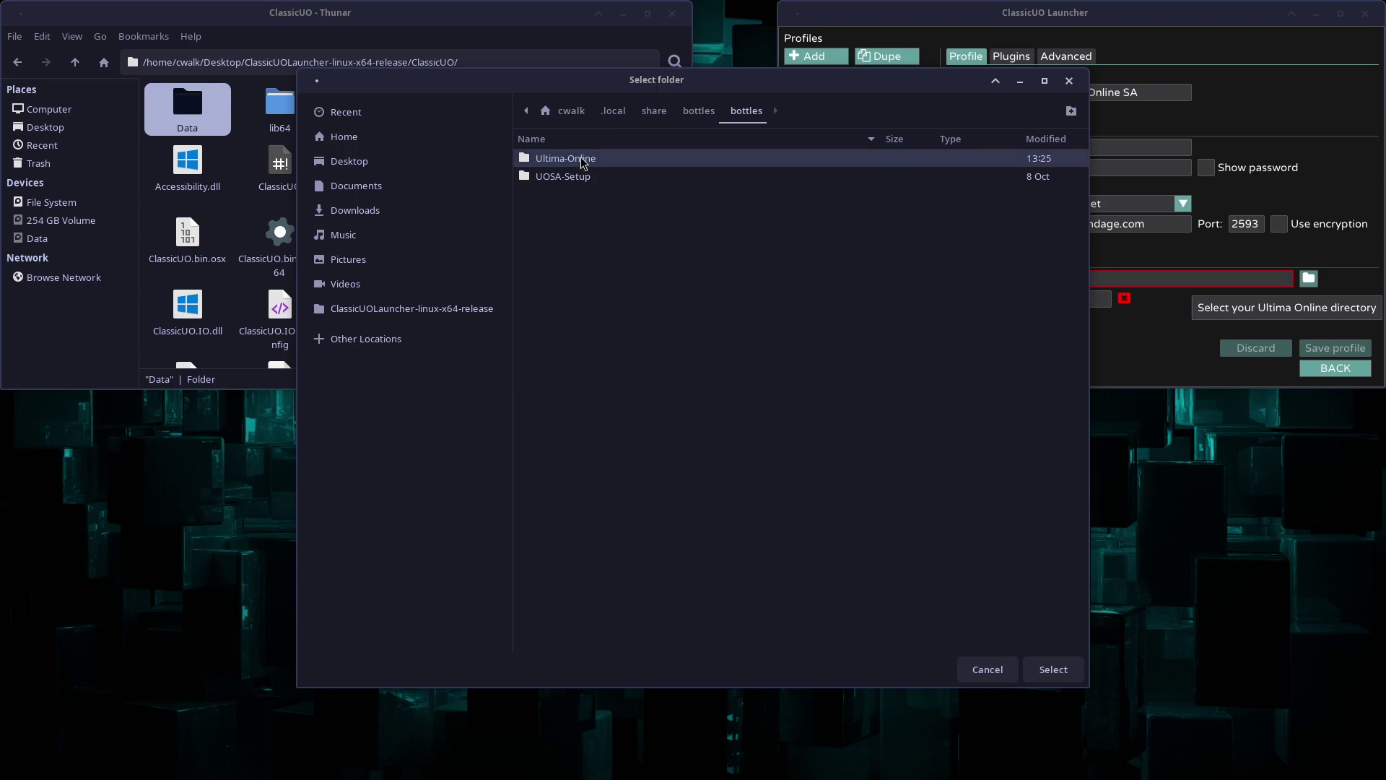
pyautogui.doubleClick(583, 162)
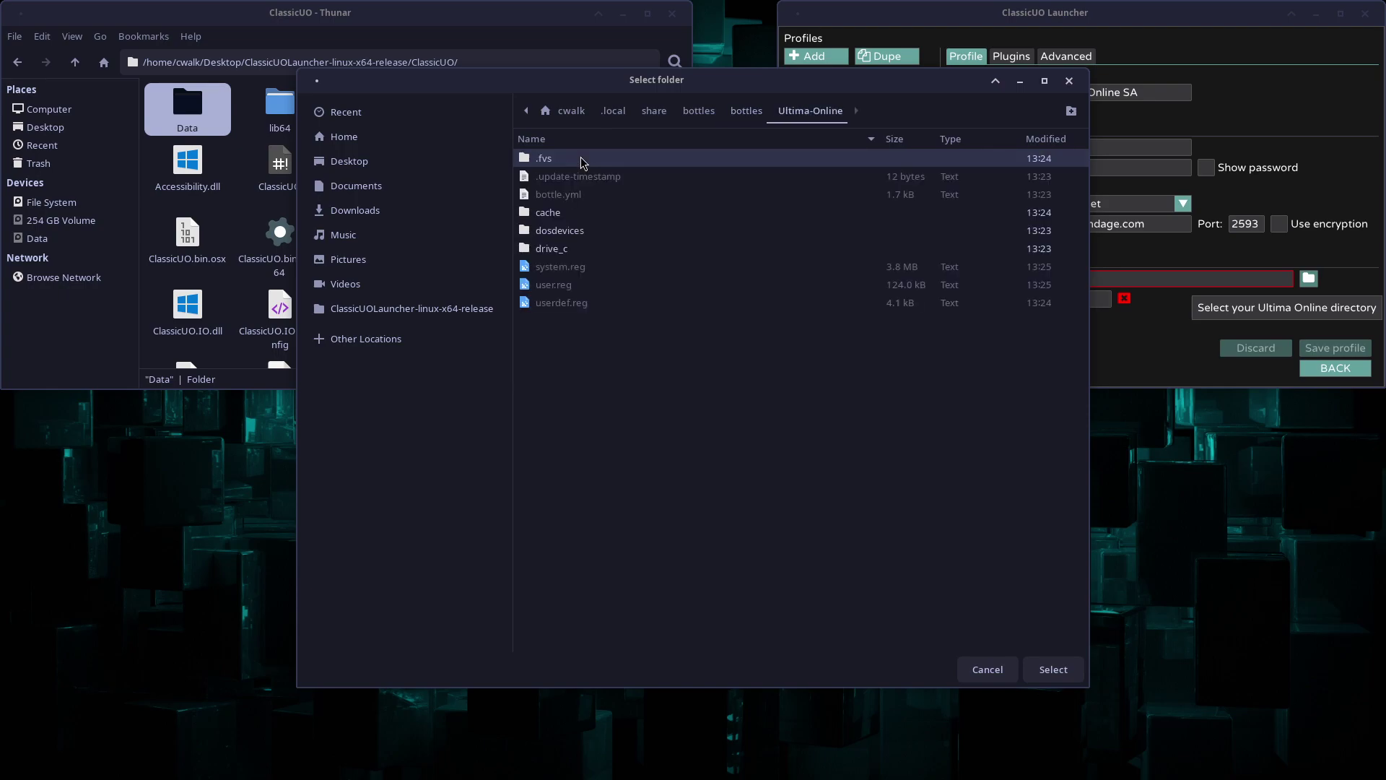
pyautogui.doubleClick(582, 249)
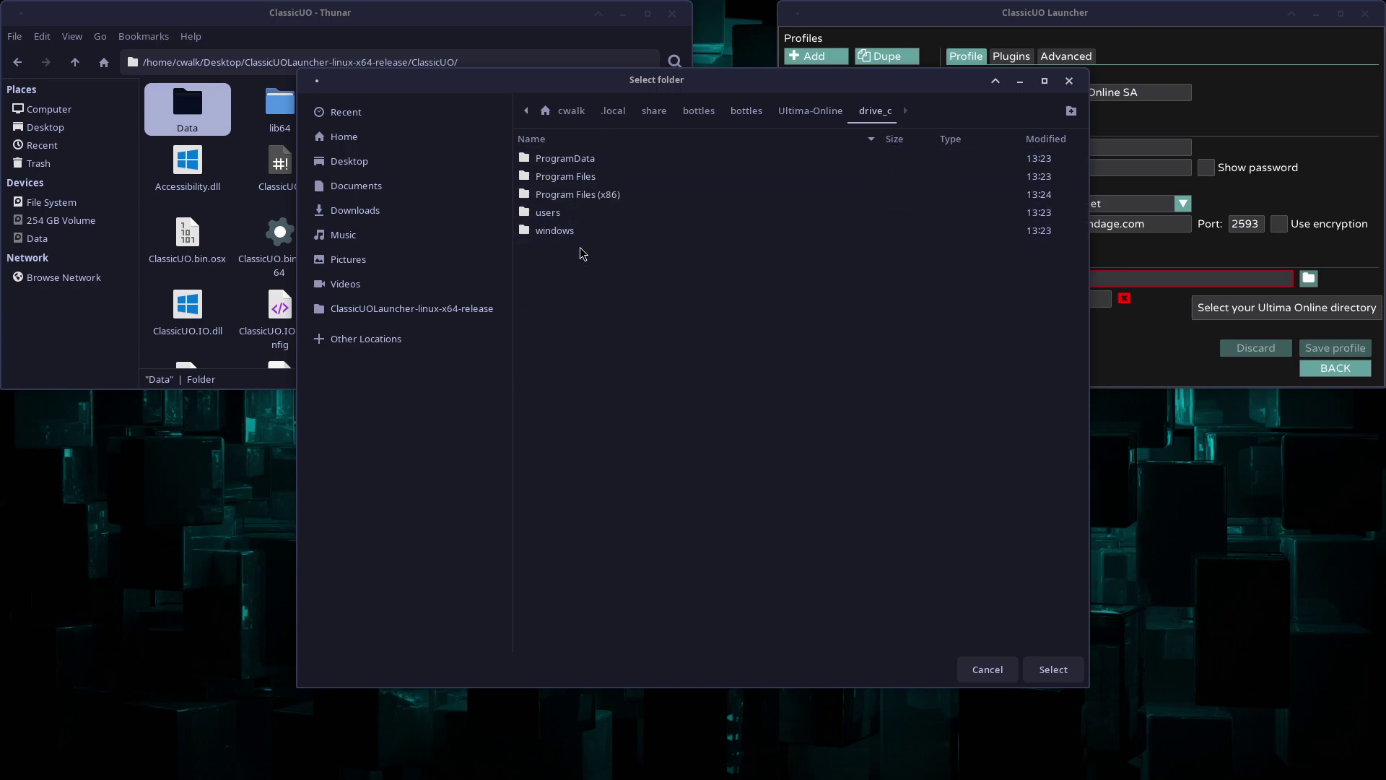
pyautogui.doubleClick(631, 201)
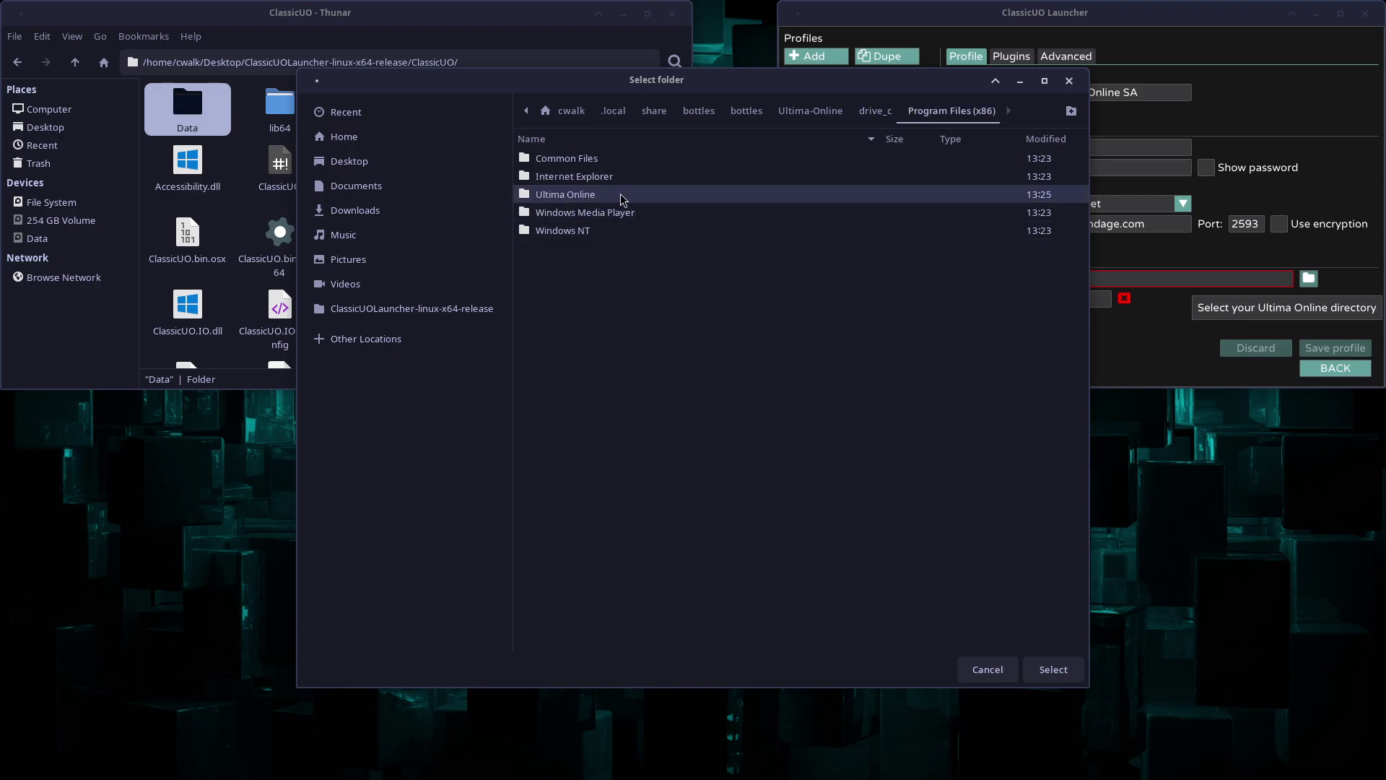
pyautogui.doubleClick(630, 195)
pyautogui.click(1054, 669)
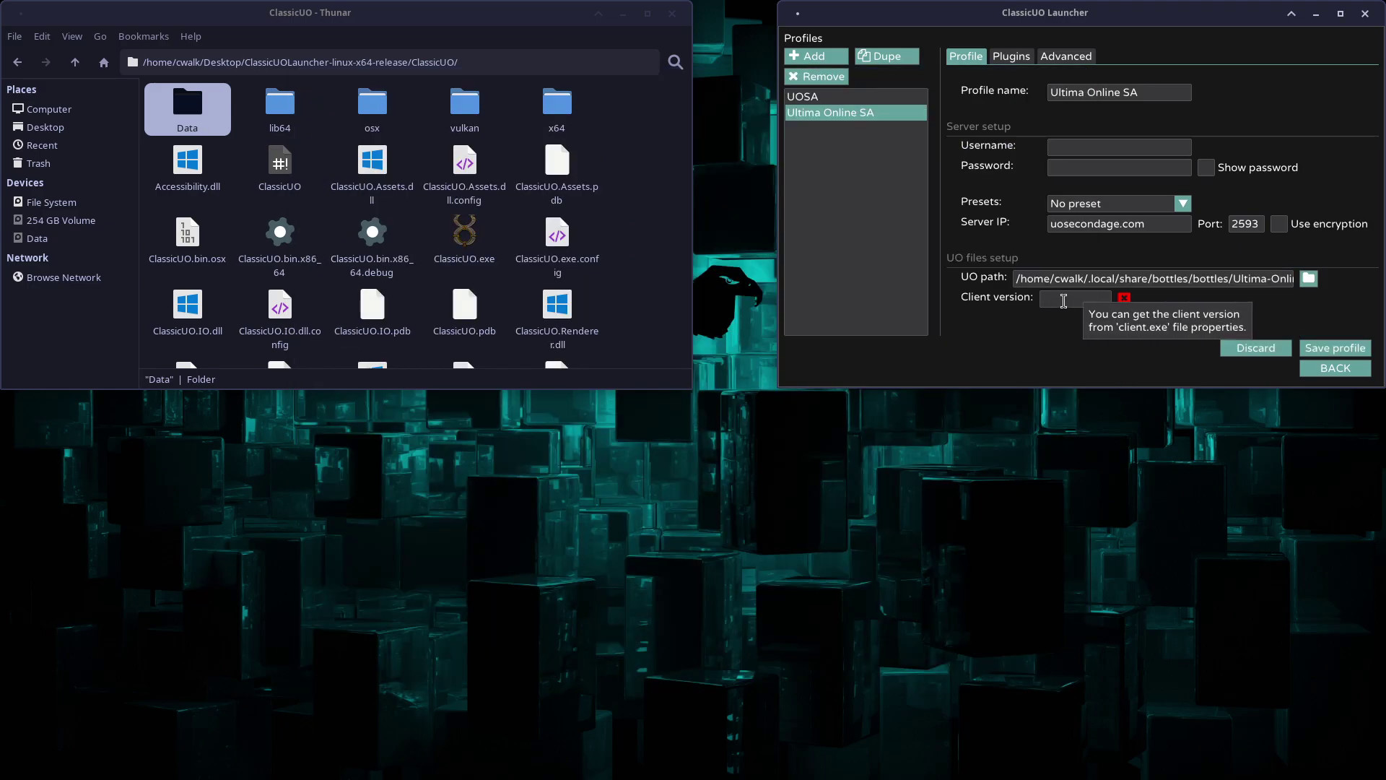
# Enter client version 5.0.8.3, save the profile, and go back to the main screen.
pyautogui.click(1070, 300)
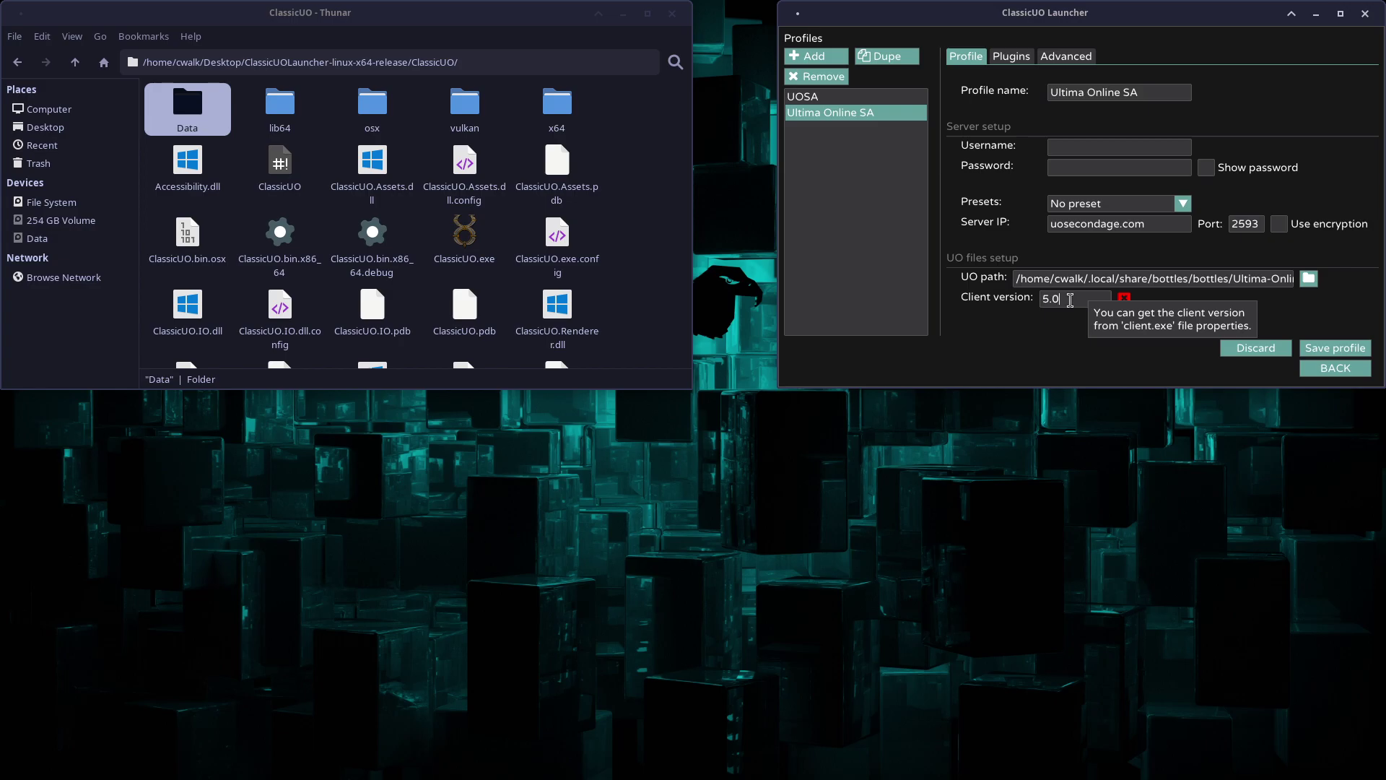
pyautogui.write('5.0.8.3')
pyautogui.click(1327, 350)
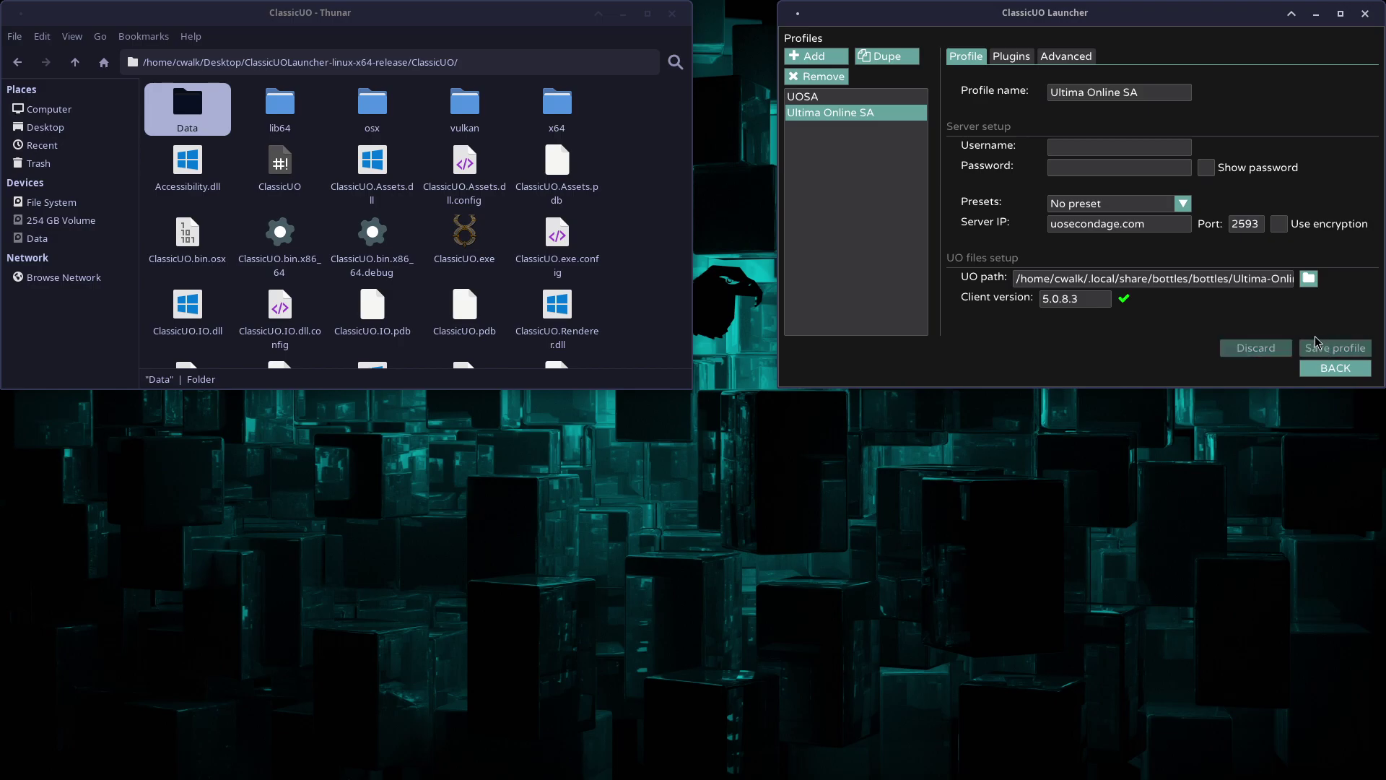
pyautogui.click(1336, 369)
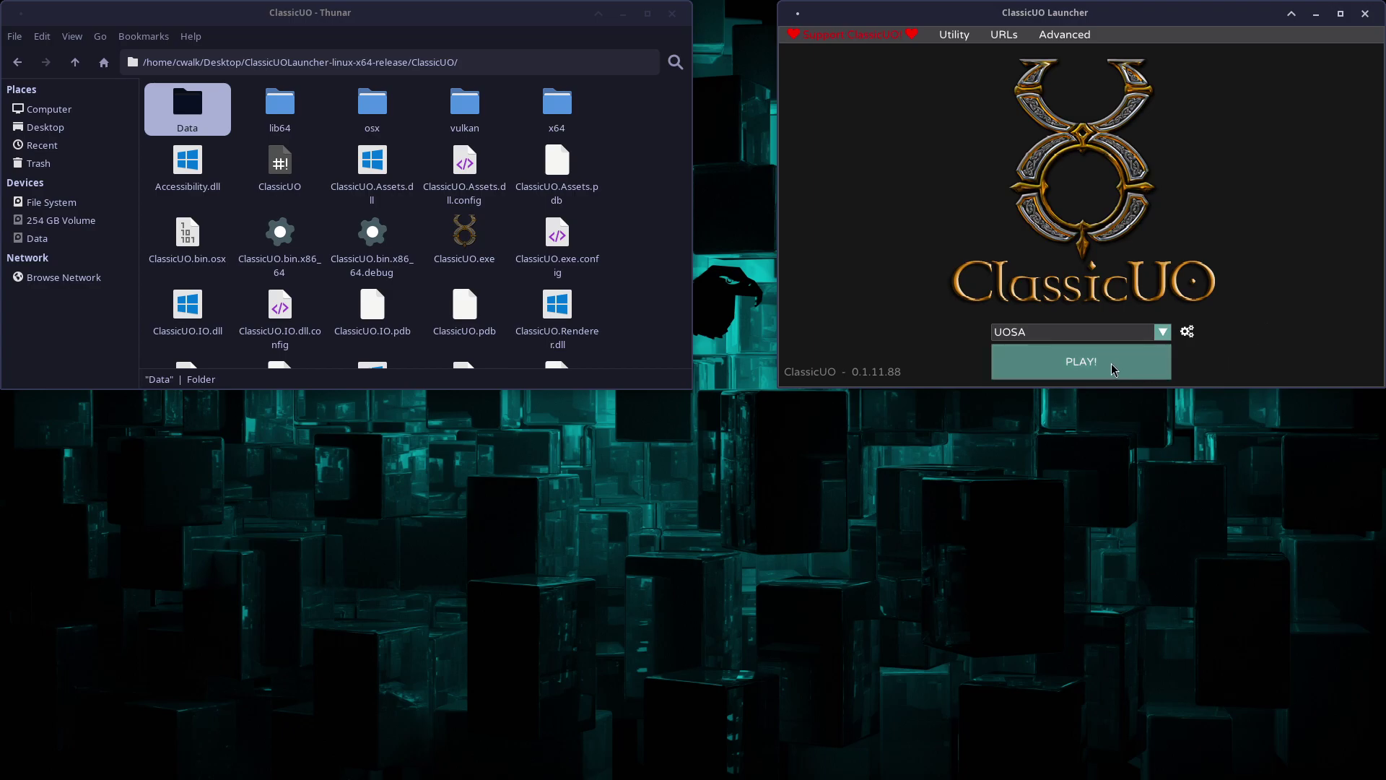
# Launch the game from ClassicUO Launcher with the Ultima Online SA profile.
pyautogui.click(1098, 332)
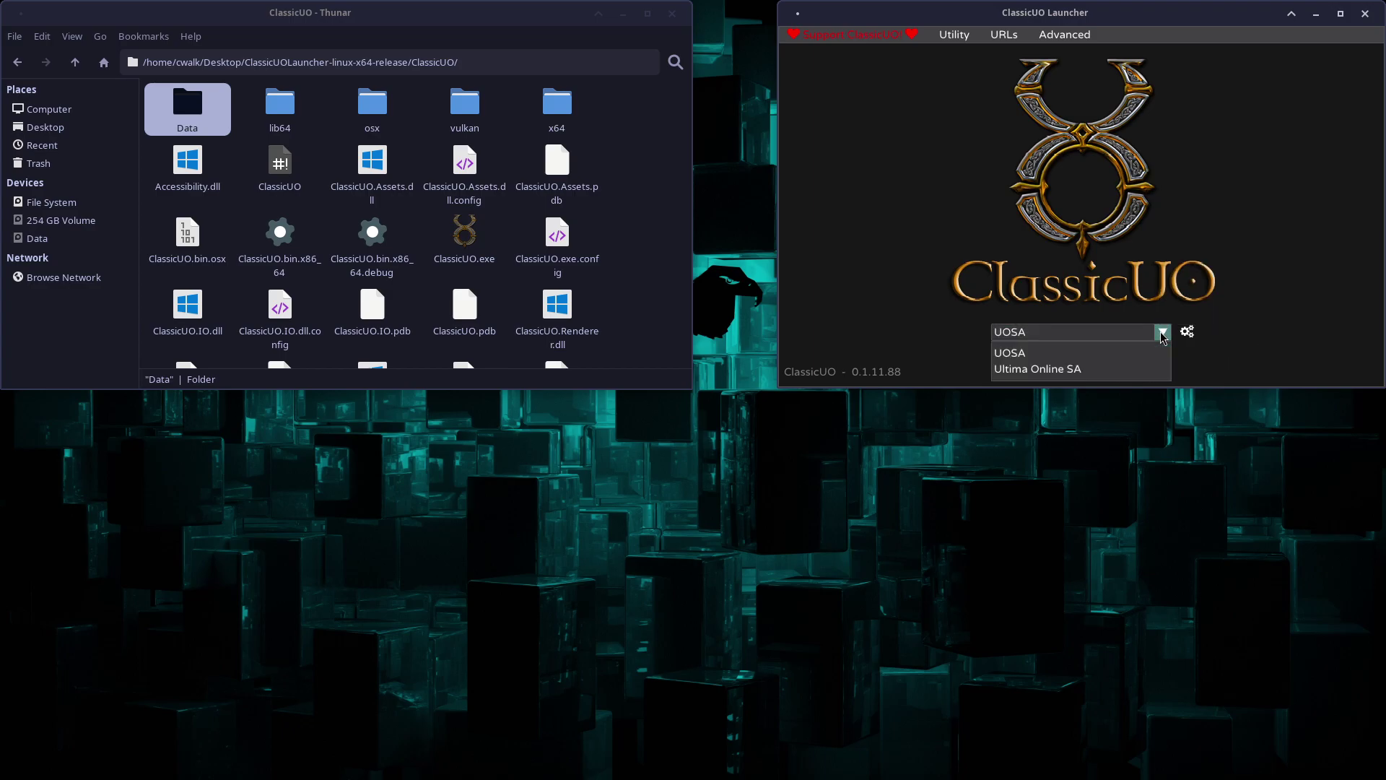
pyautogui.click(1065, 370)
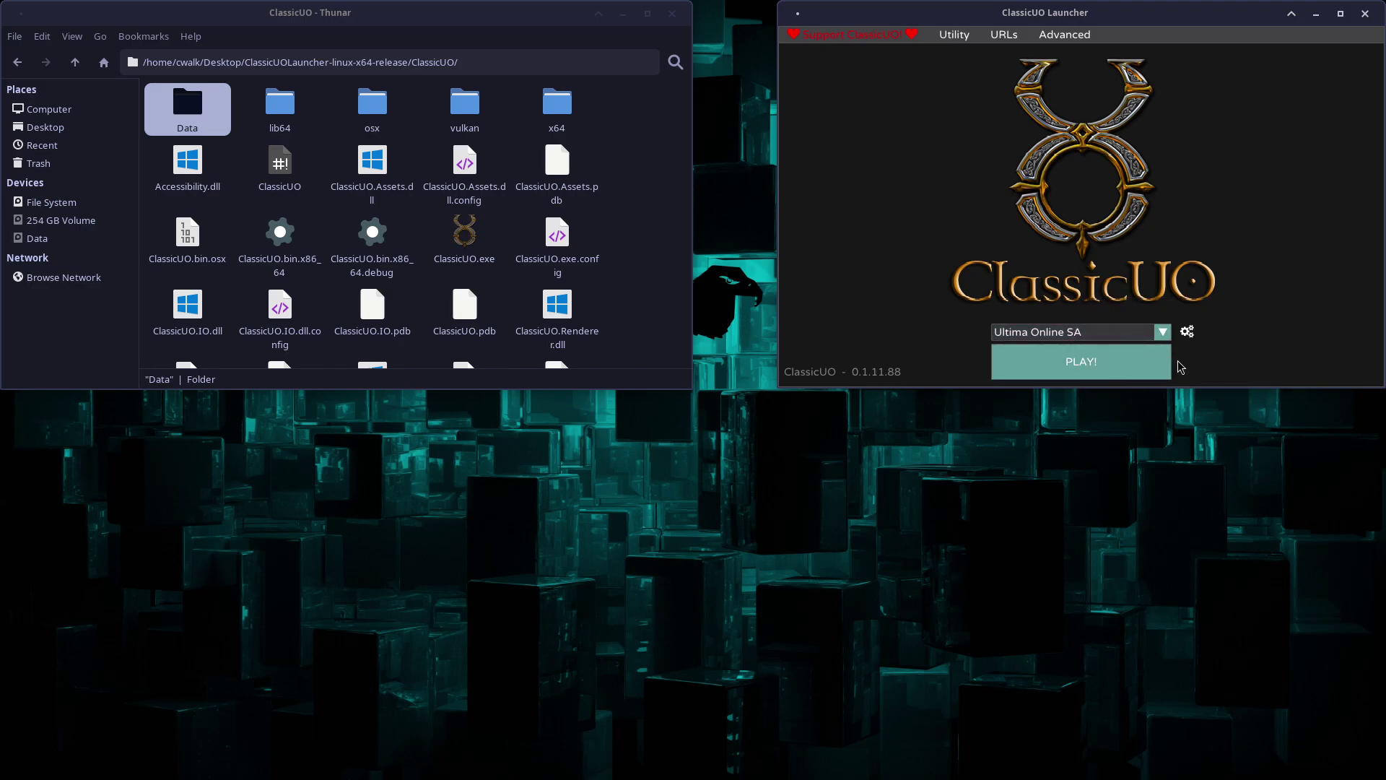
pyautogui.click(1132, 369)
# Move the login window toward the centre, then close the game client.
pyautogui.moveTo(316, 202); pyautogui.dragTo(769, 107)
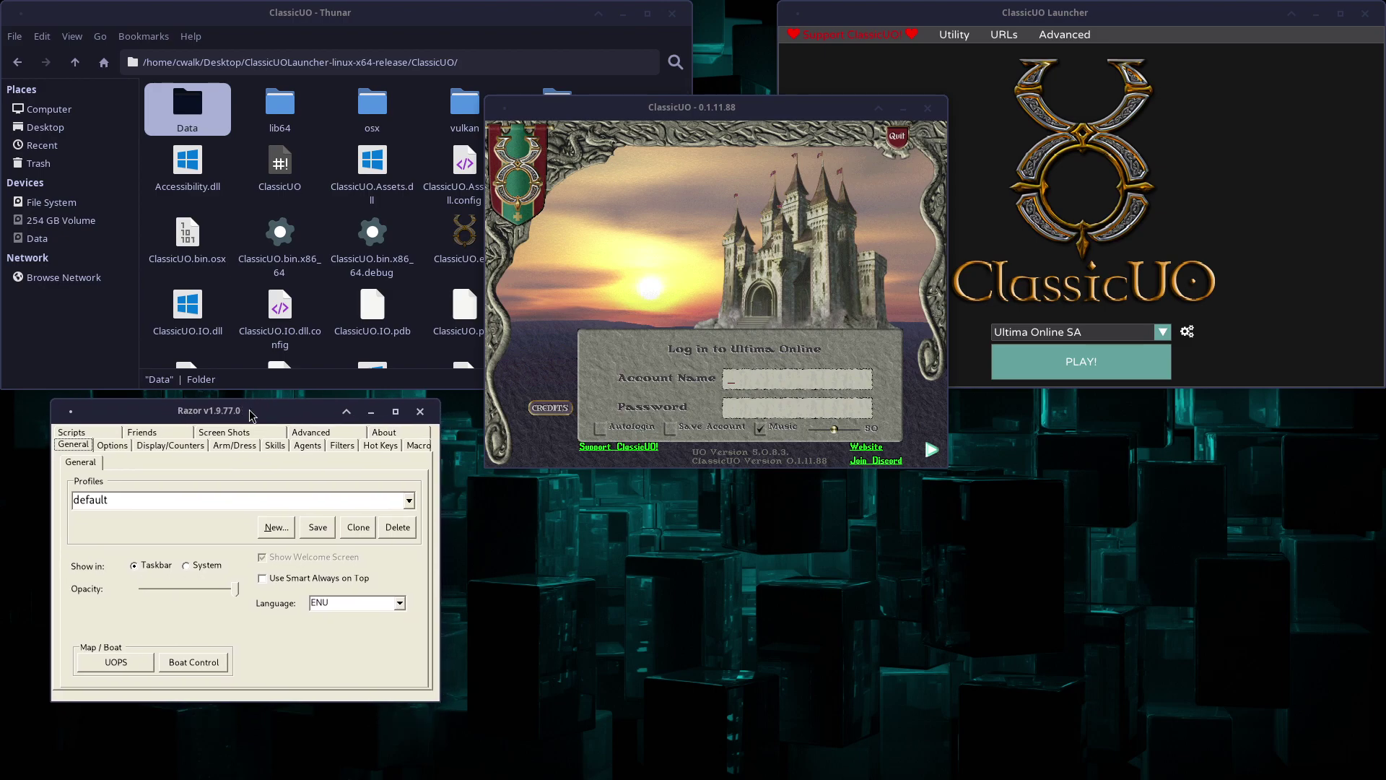
pyautogui.click(754, 377)
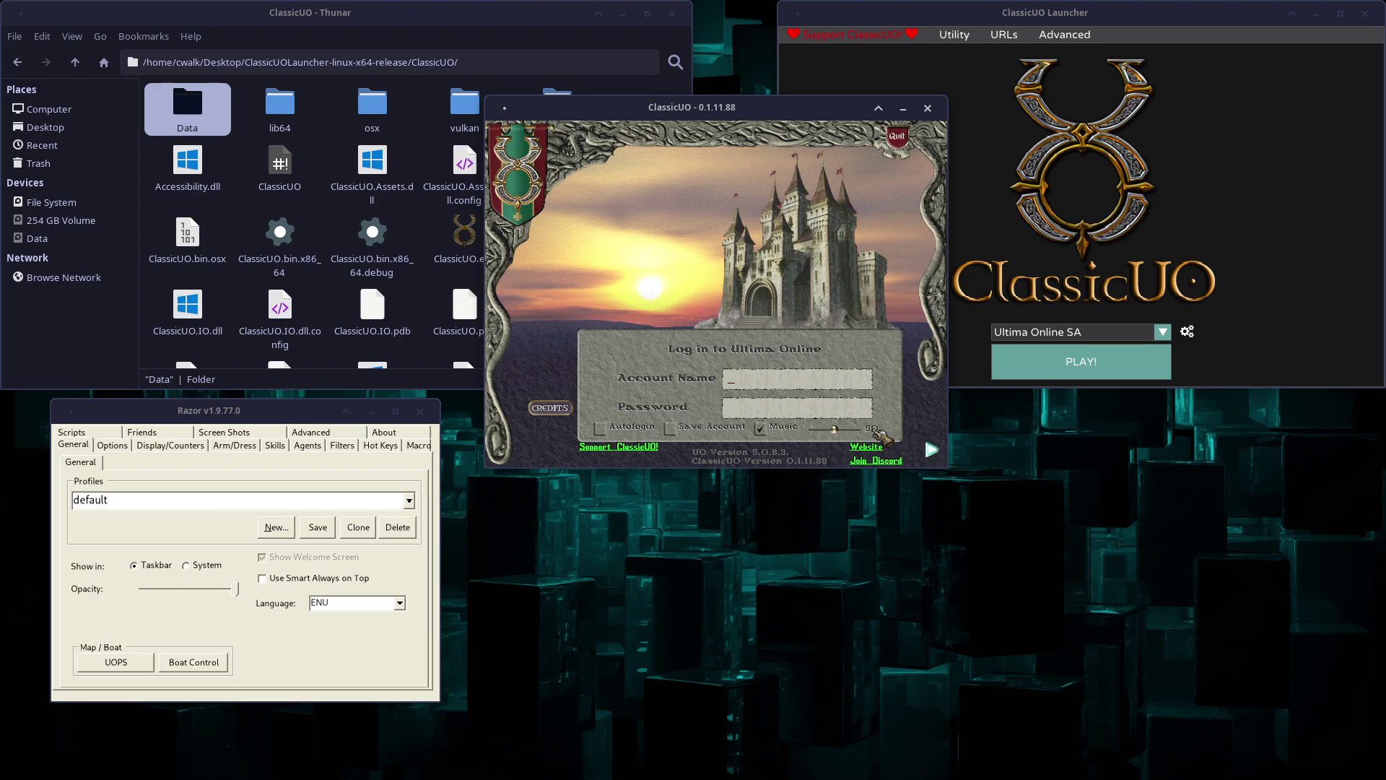
pyautogui.click(928, 109)
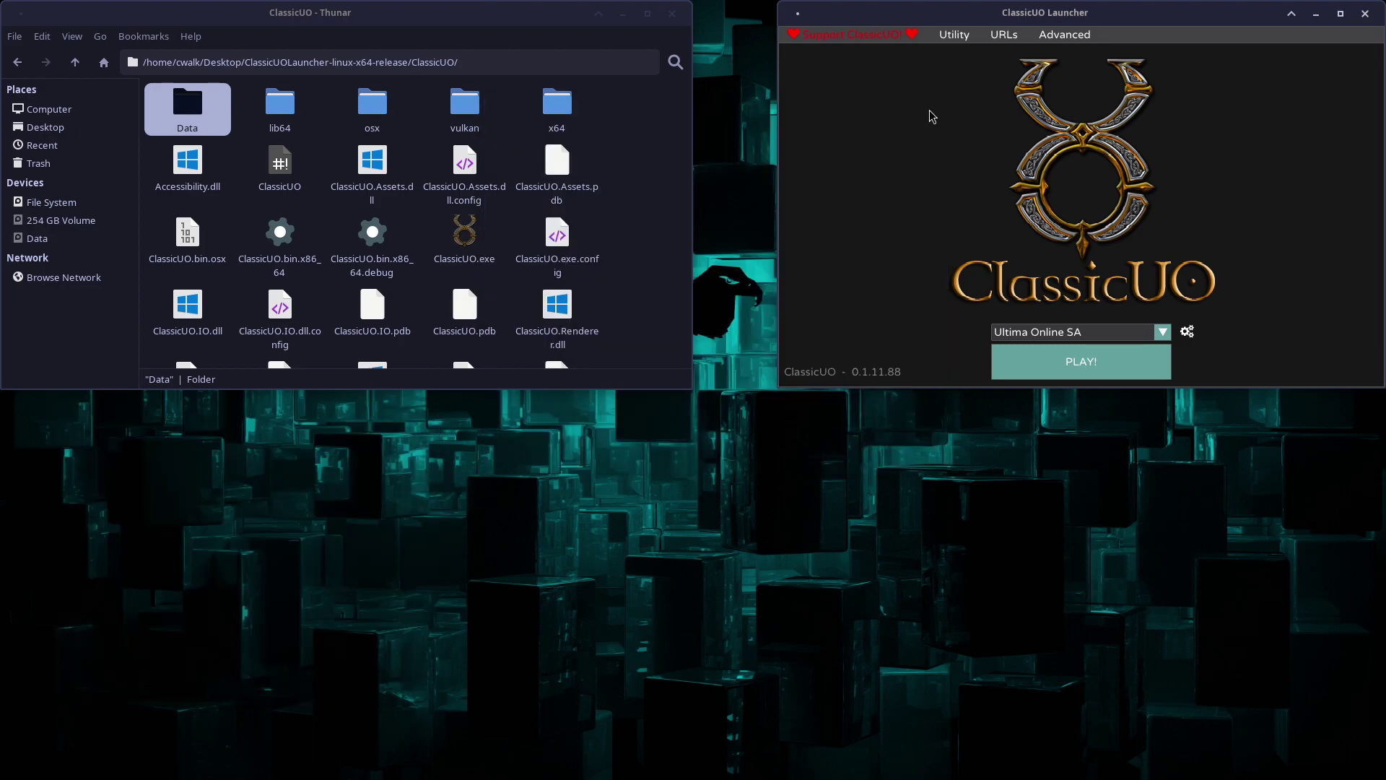
# In Thunar, browse to the Ultima-Online bottle's drive_c/Program Files (x86)/Ultima Online folder.
pyautogui.click(636, 194)
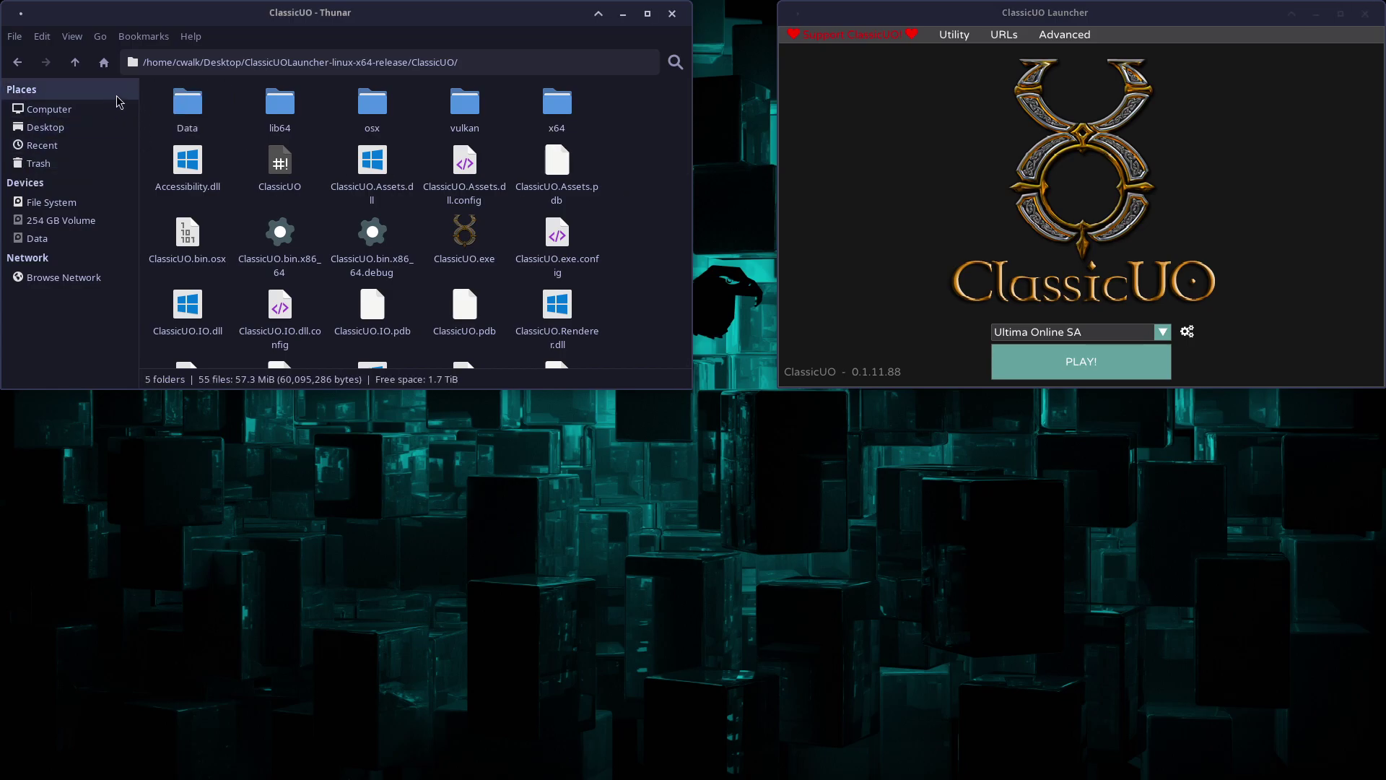
pyautogui.click(103, 62)
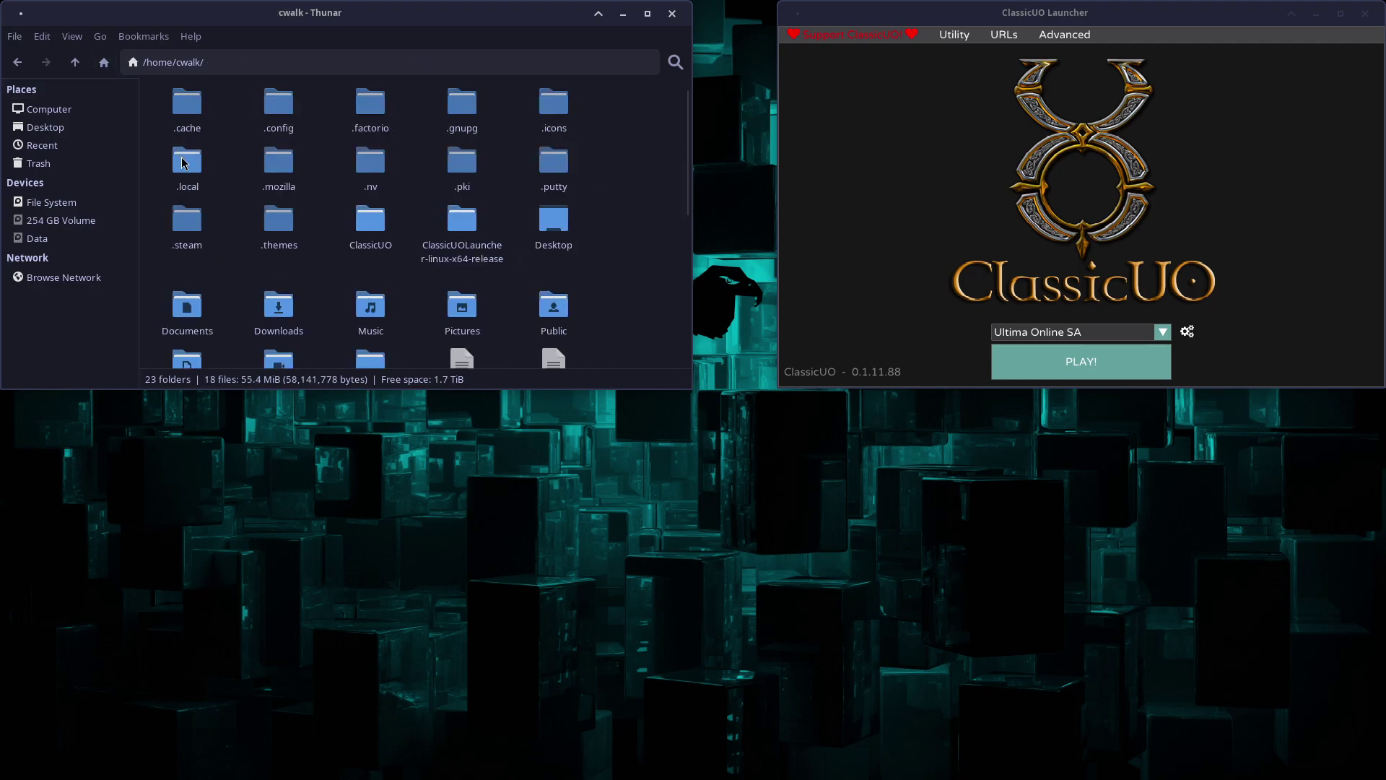
pyautogui.doubleClick(186, 169)
pyautogui.doubleClick(161, 107)
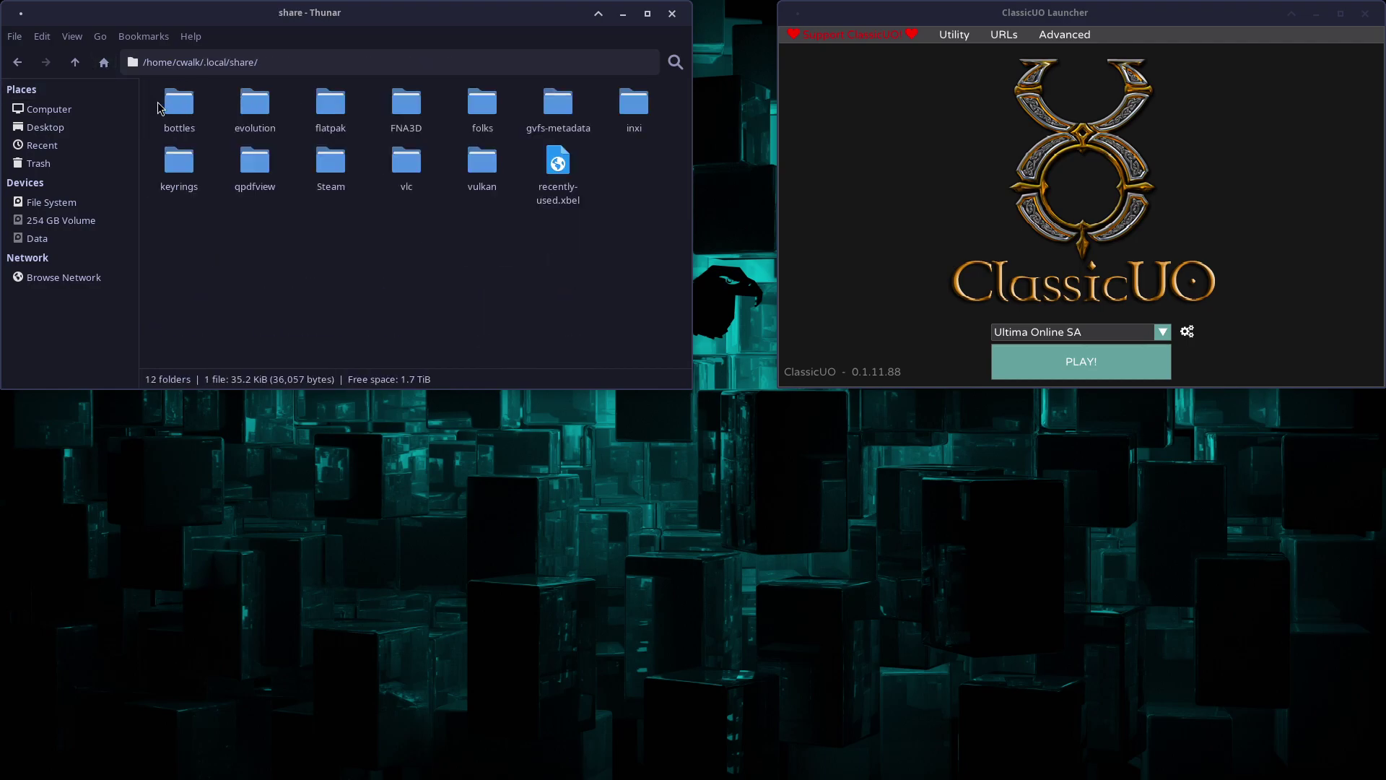
pyautogui.doubleClick(179, 105)
pyautogui.doubleClick(179, 104)
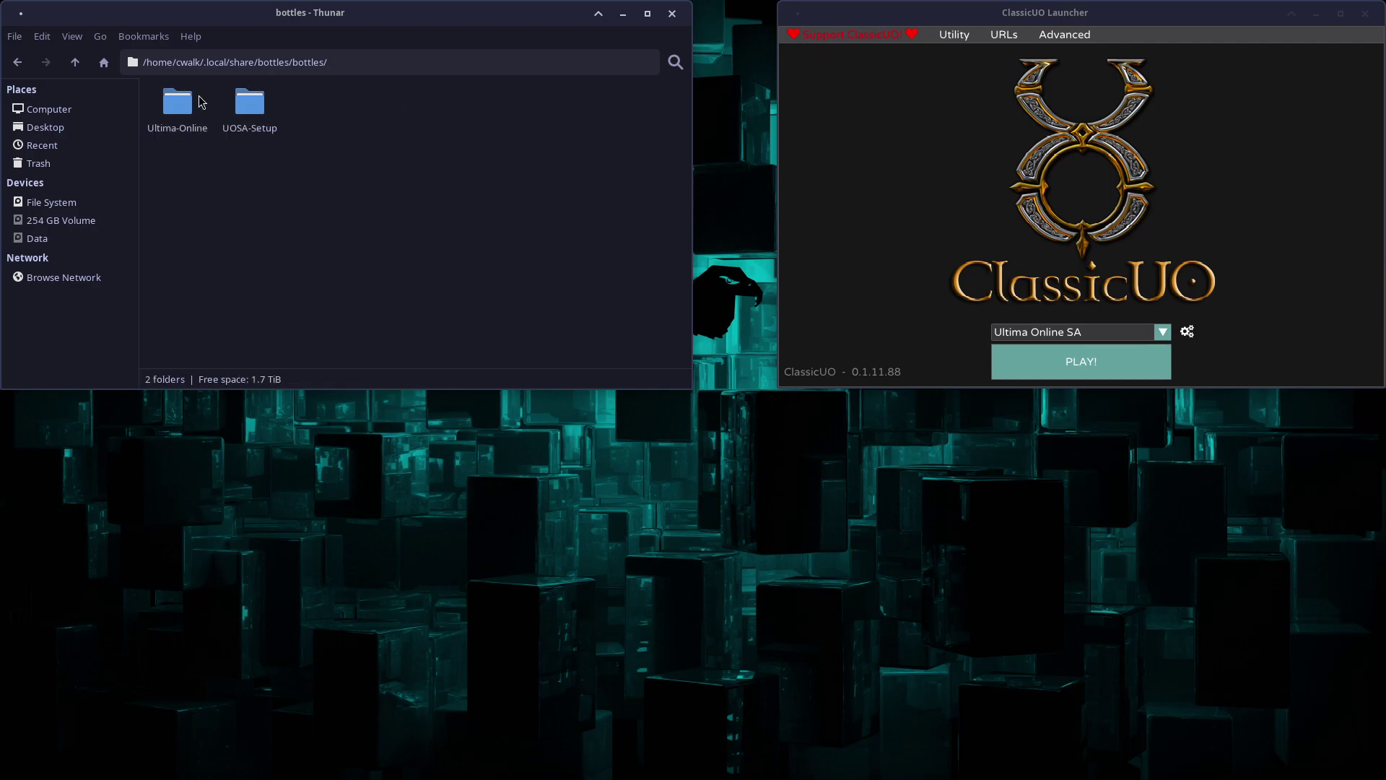
pyautogui.doubleClick(187, 107)
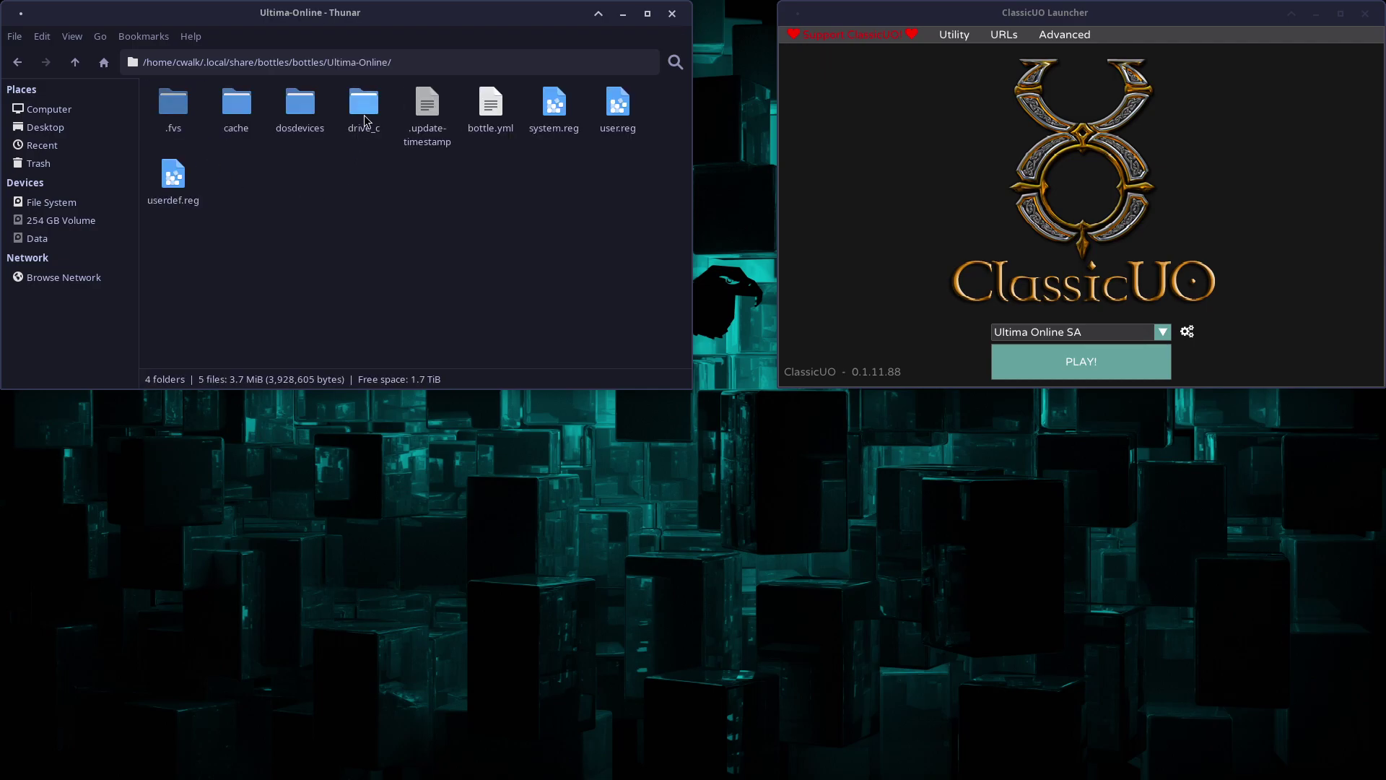
pyautogui.doubleClick(365, 108)
pyautogui.doubleClick(316, 107)
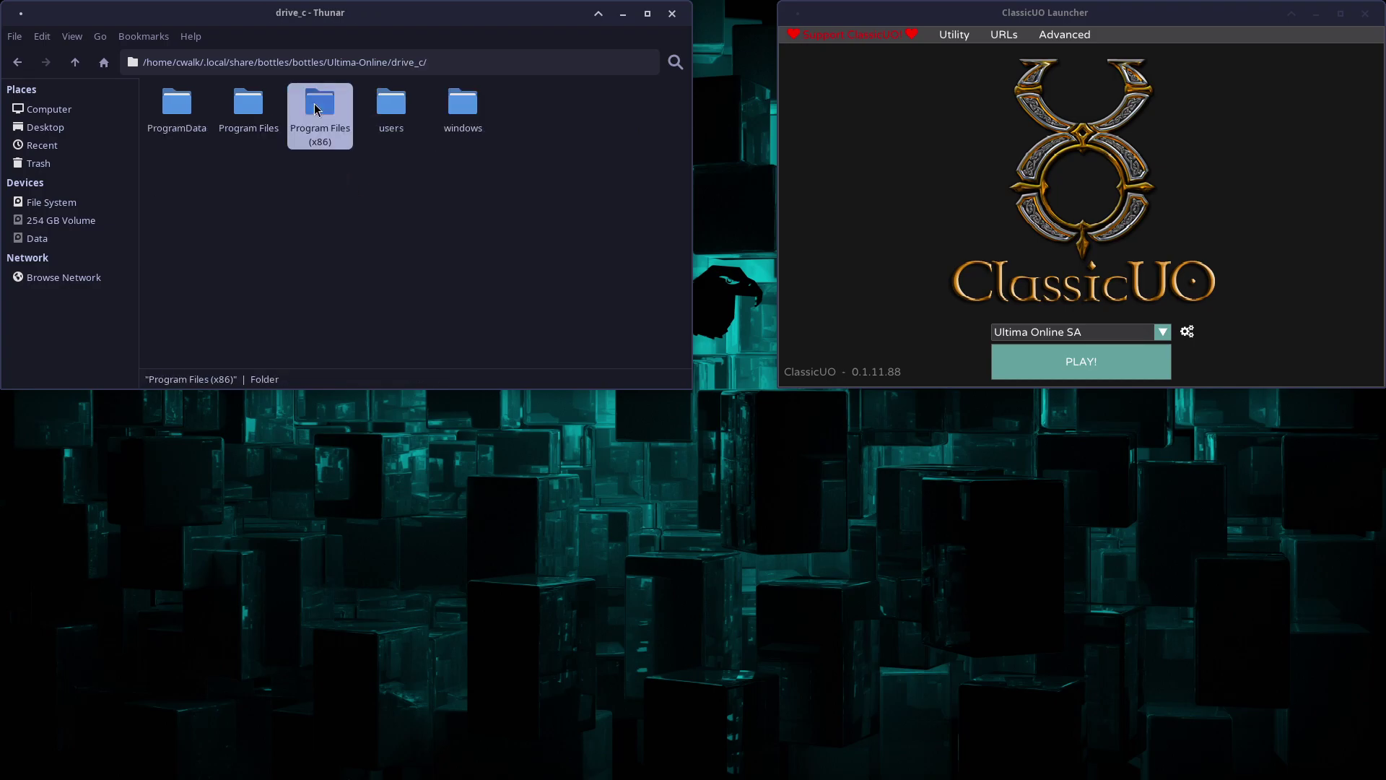
pyautogui.doubleClick(364, 104)
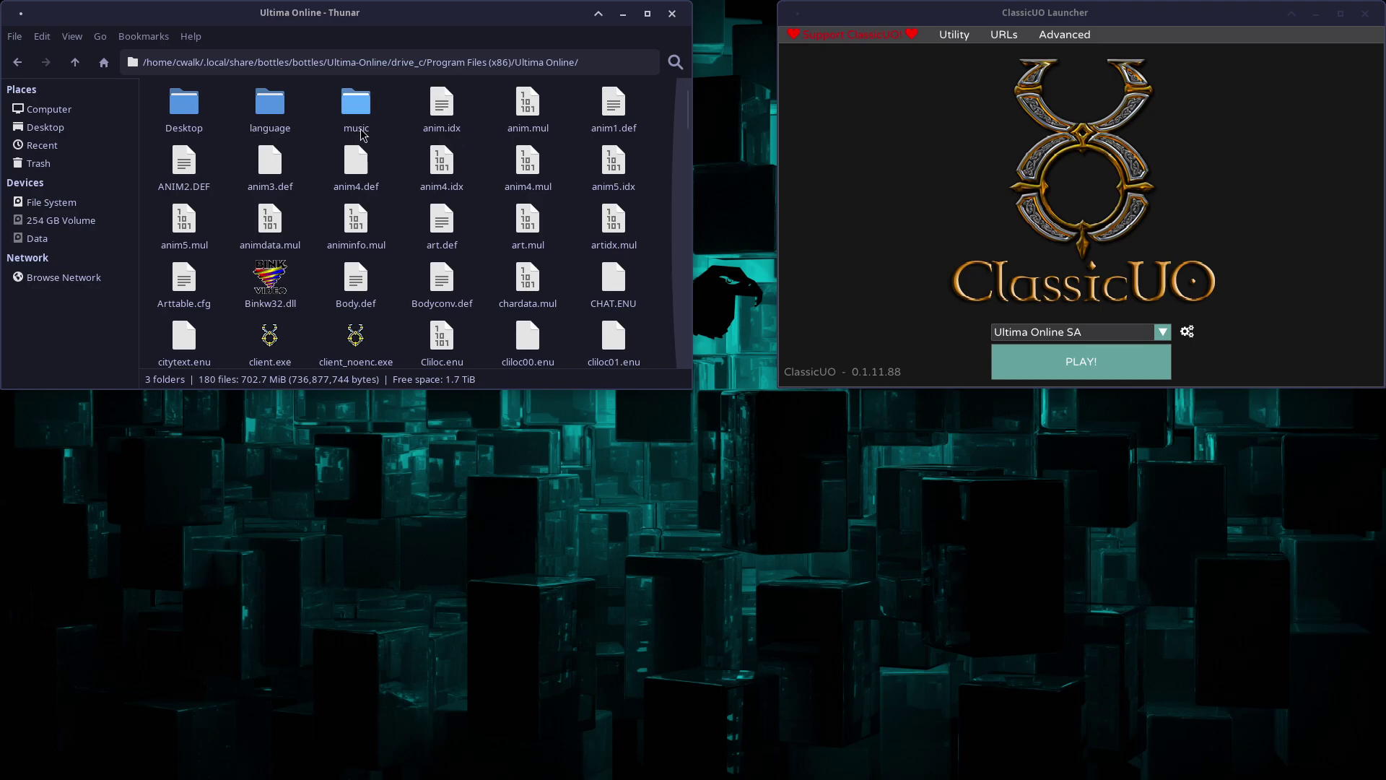
pyautogui.doubleClick(361, 128)
pyautogui.click(77, 65)
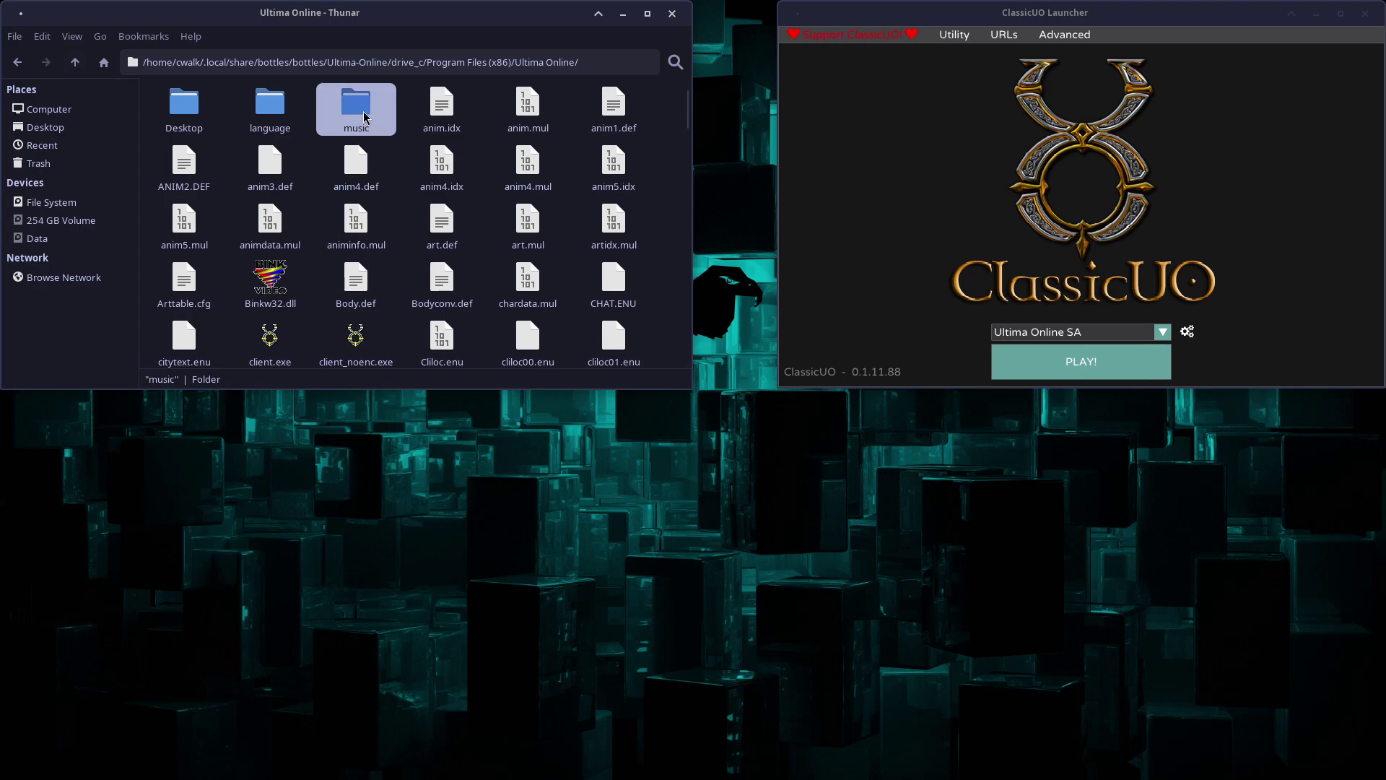
# Rename the music folder to Music and close Thunar.
pyautogui.rightClick(365, 118)
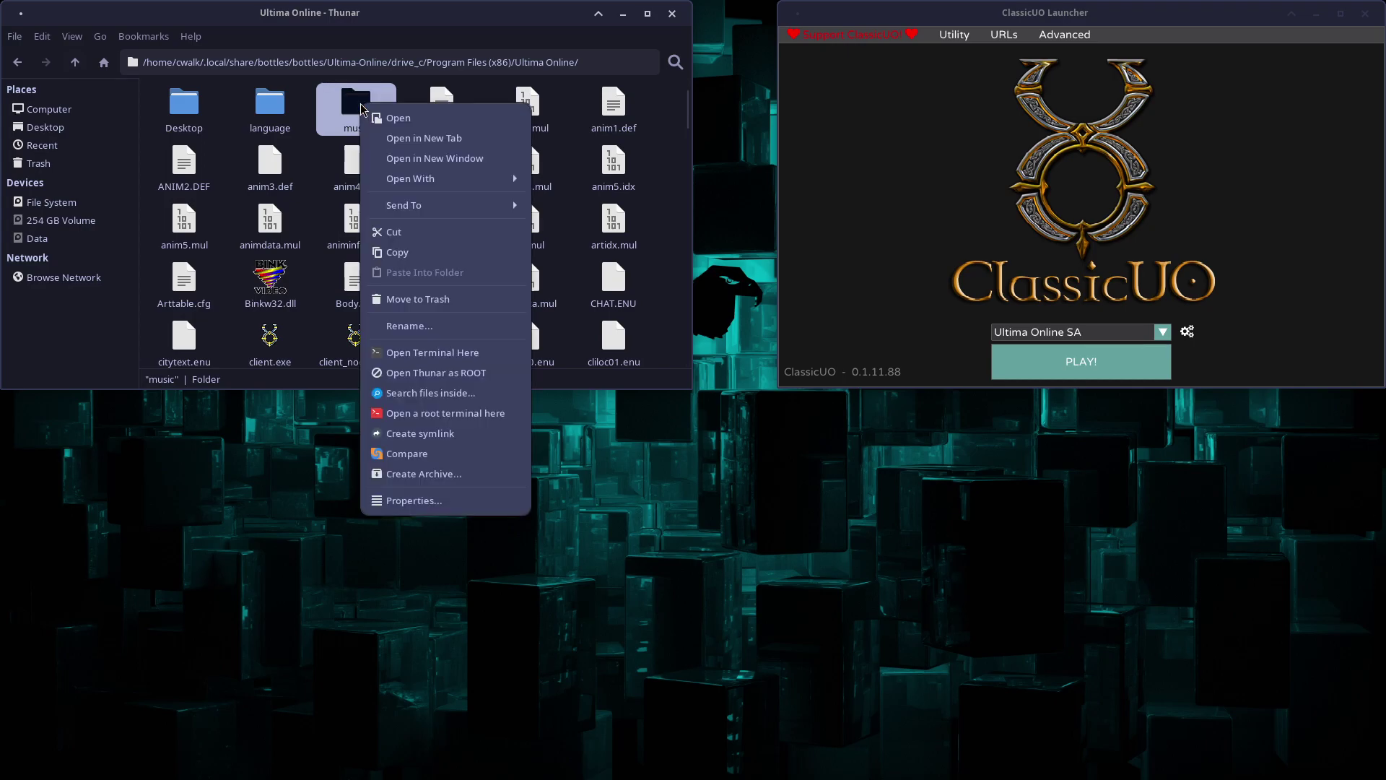
pyautogui.click(427, 328)
pyautogui.click(306, 217)
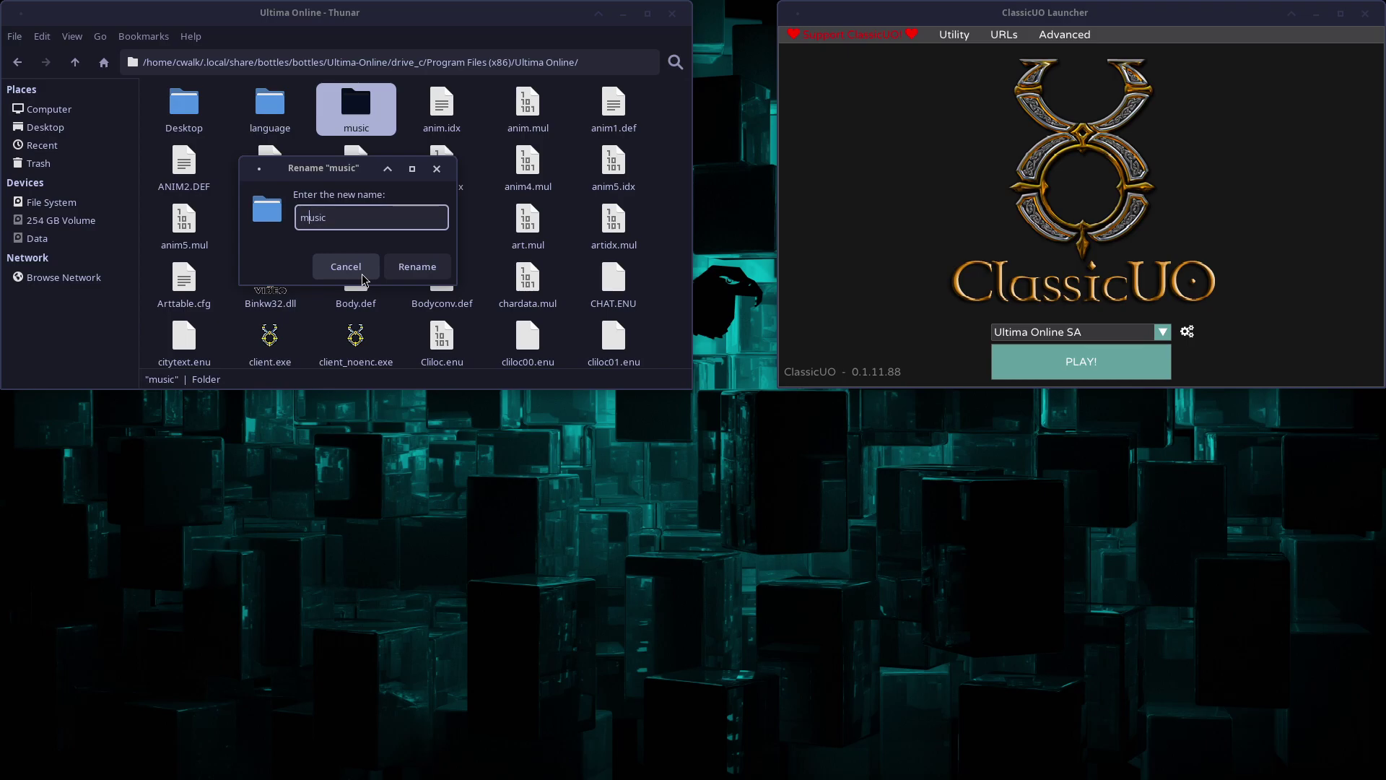
pyautogui.write('M')
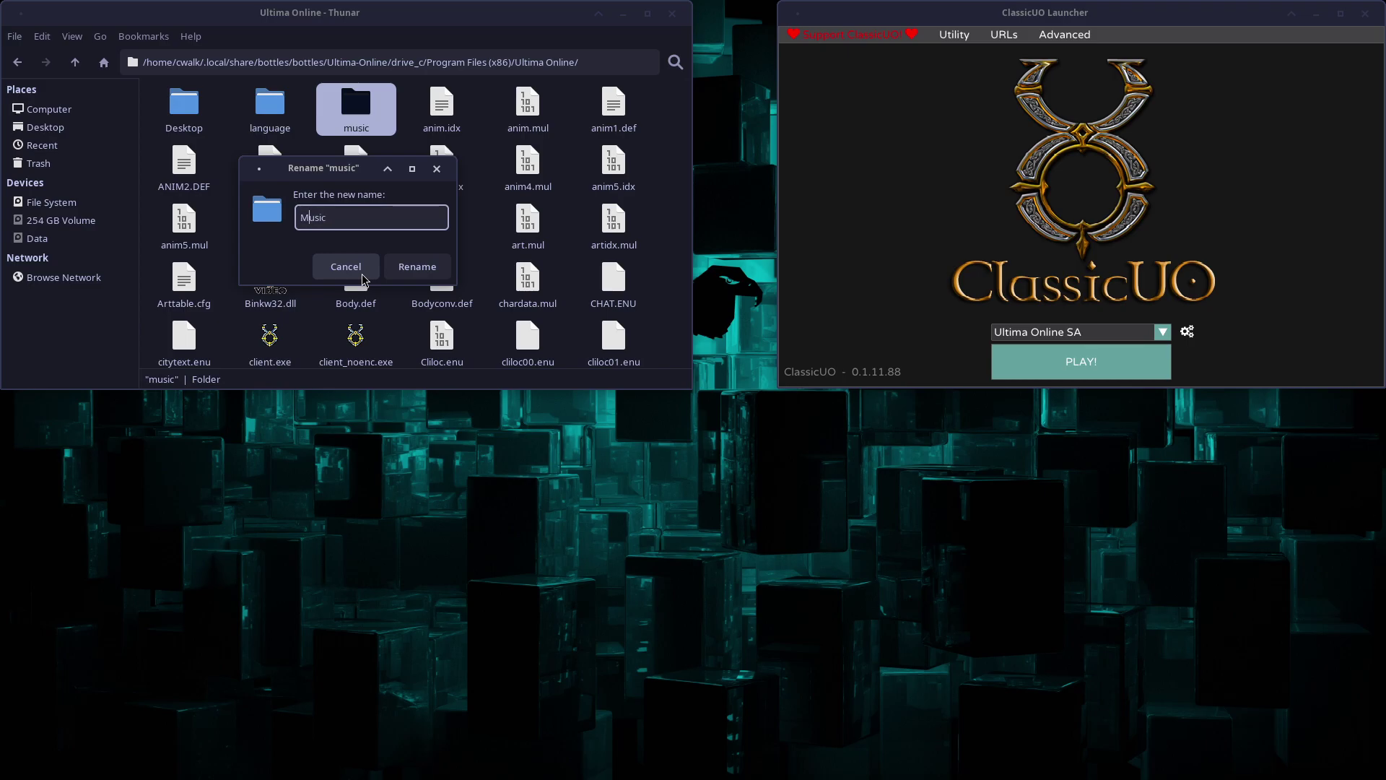
pyautogui.click(408, 274)
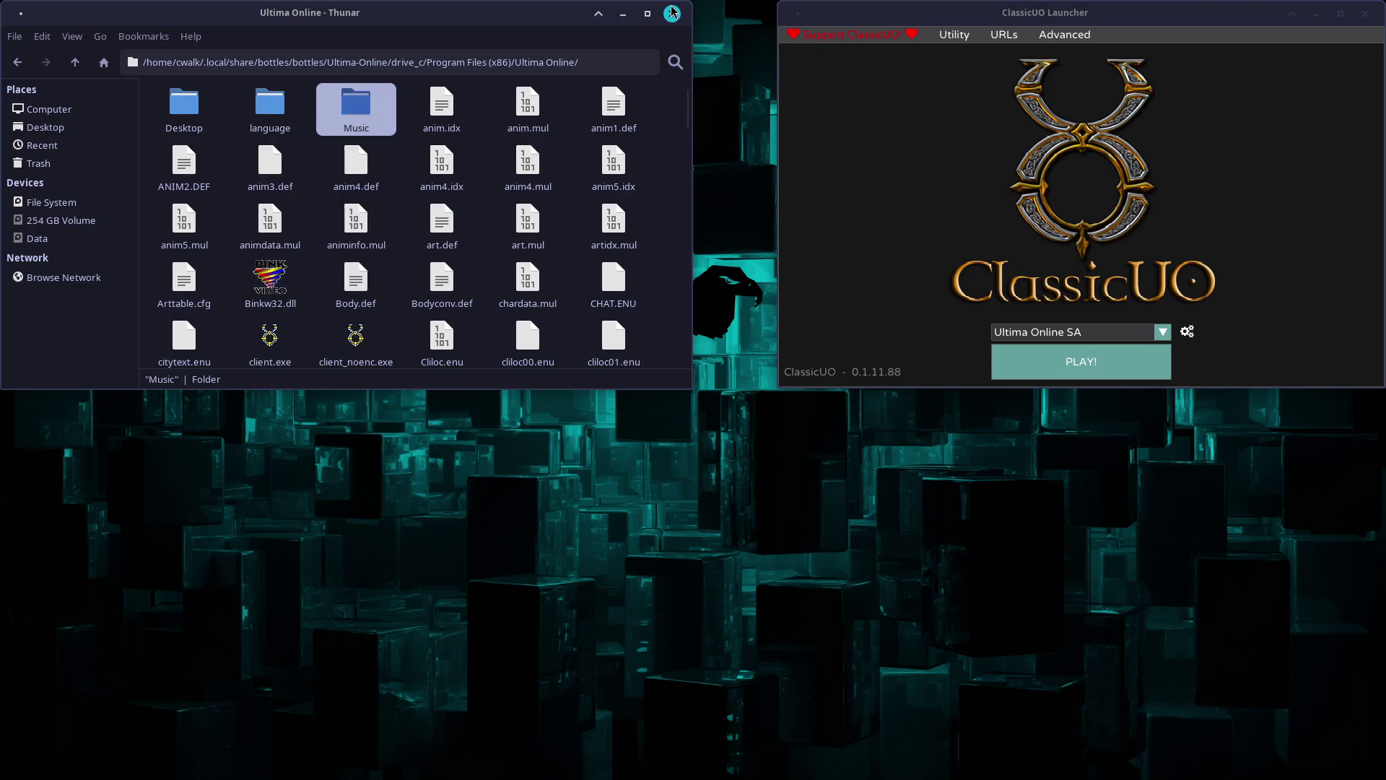
pyautogui.click(672, 14)
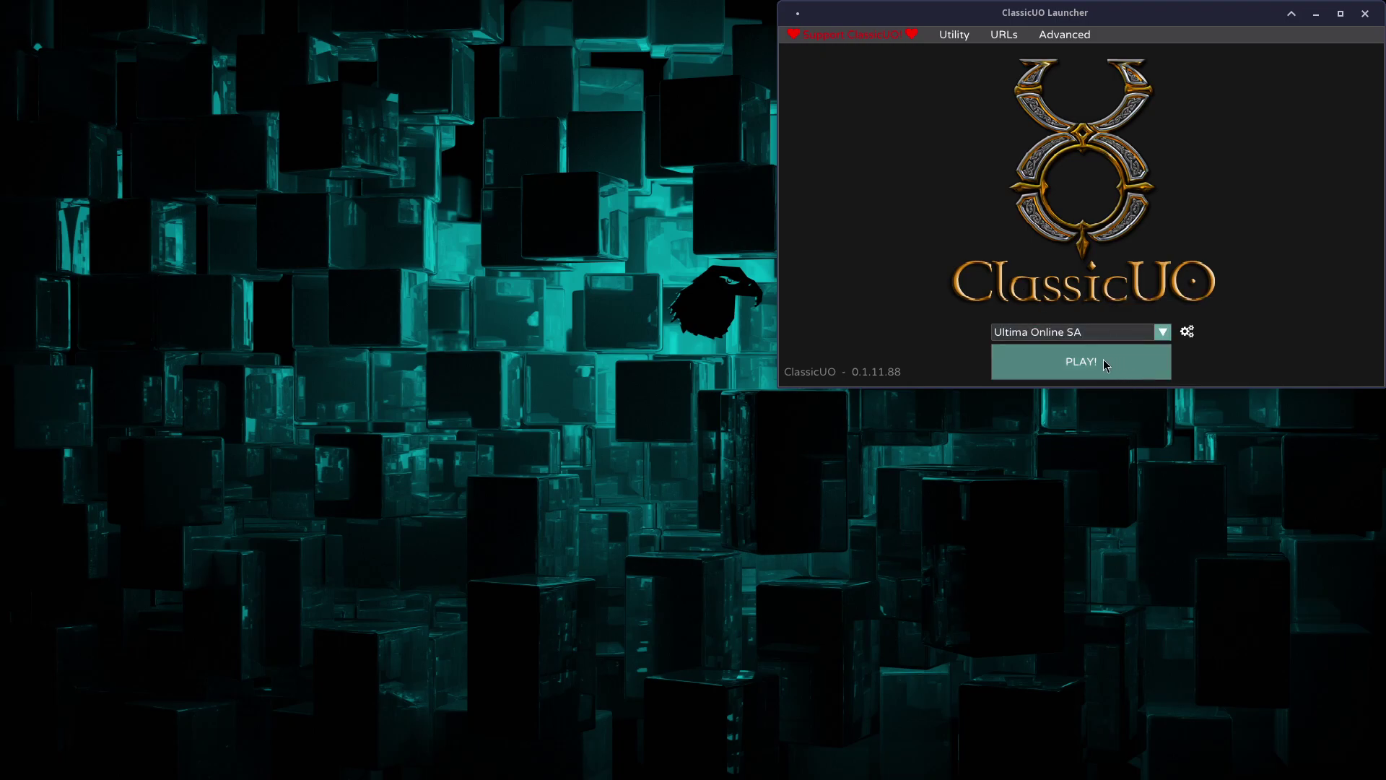
# Relaunch the Ultima Online SA profile and move the login window to the top-left.
pyautogui.click(1103, 361)
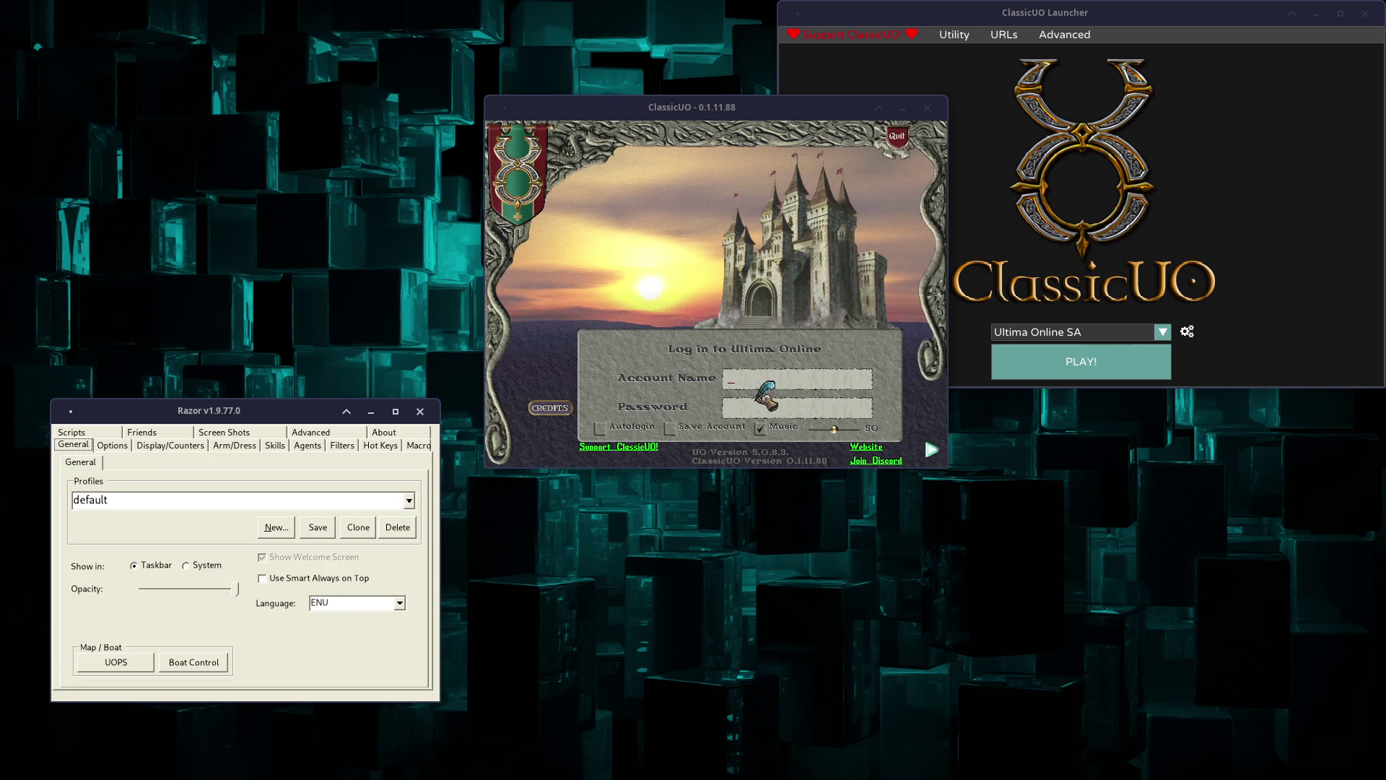
pyautogui.click(1219, 355)
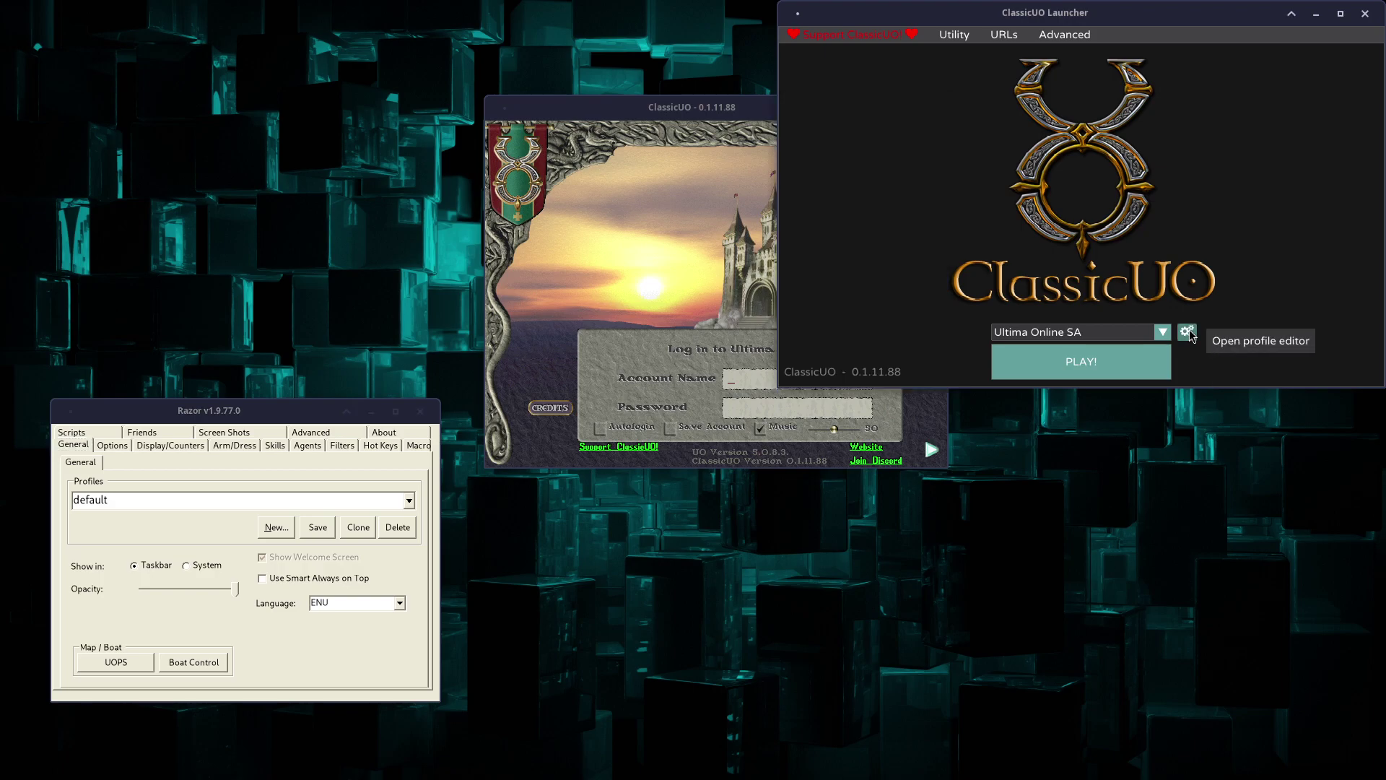
pyautogui.moveTo(725, 107); pyautogui.dragTo(292, 12)
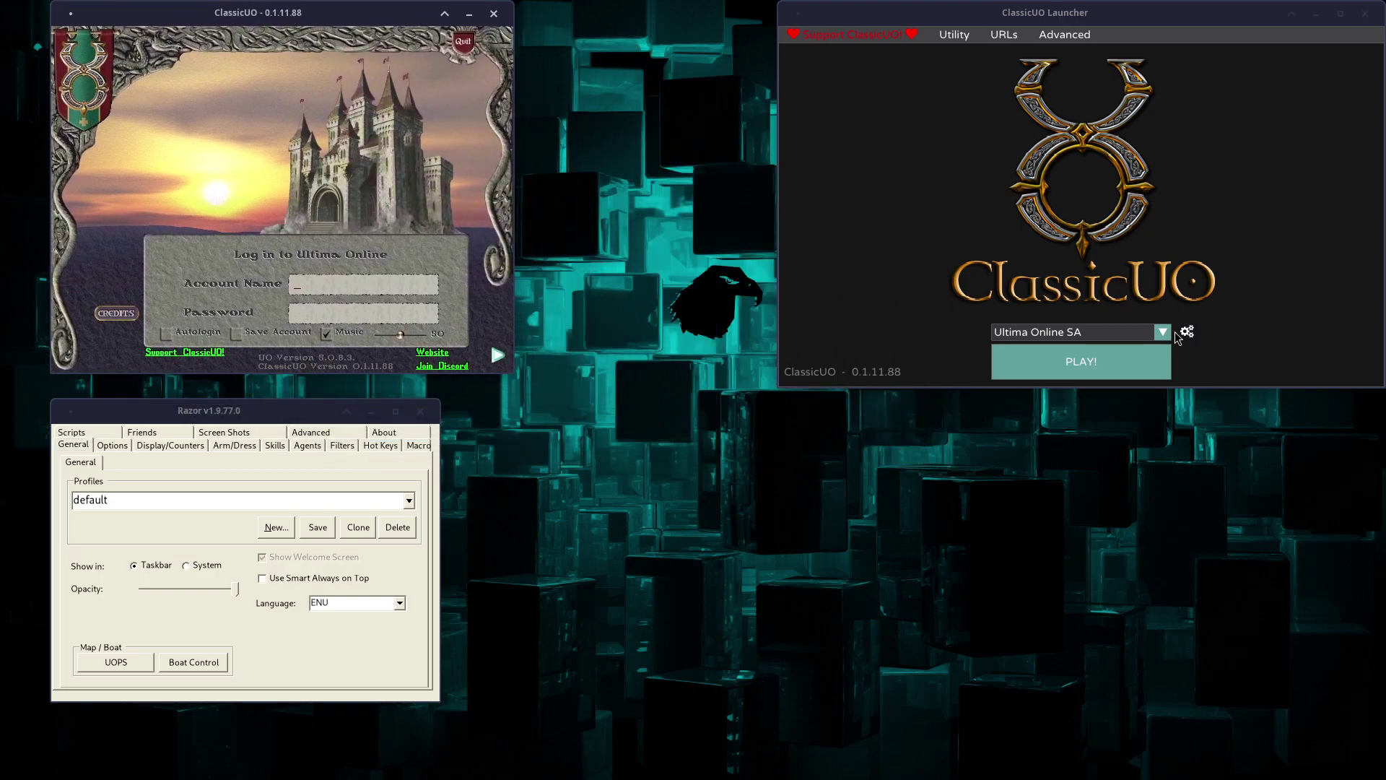
# Review the Ultima Online SA profile's Profile, Plugins and Advanced settings, then reposition Razor.
pyautogui.click(1187, 331)
pyautogui.click(835, 114)
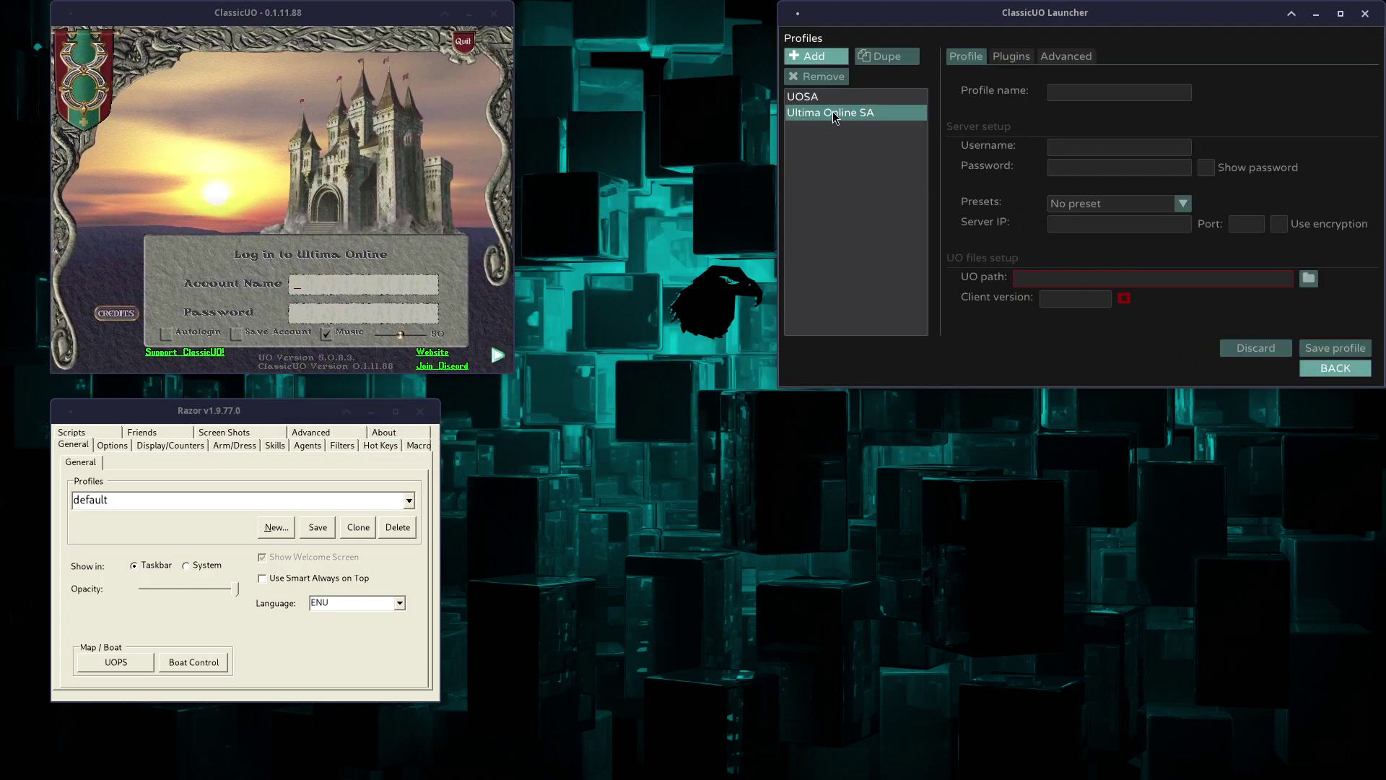
pyautogui.click(831, 114)
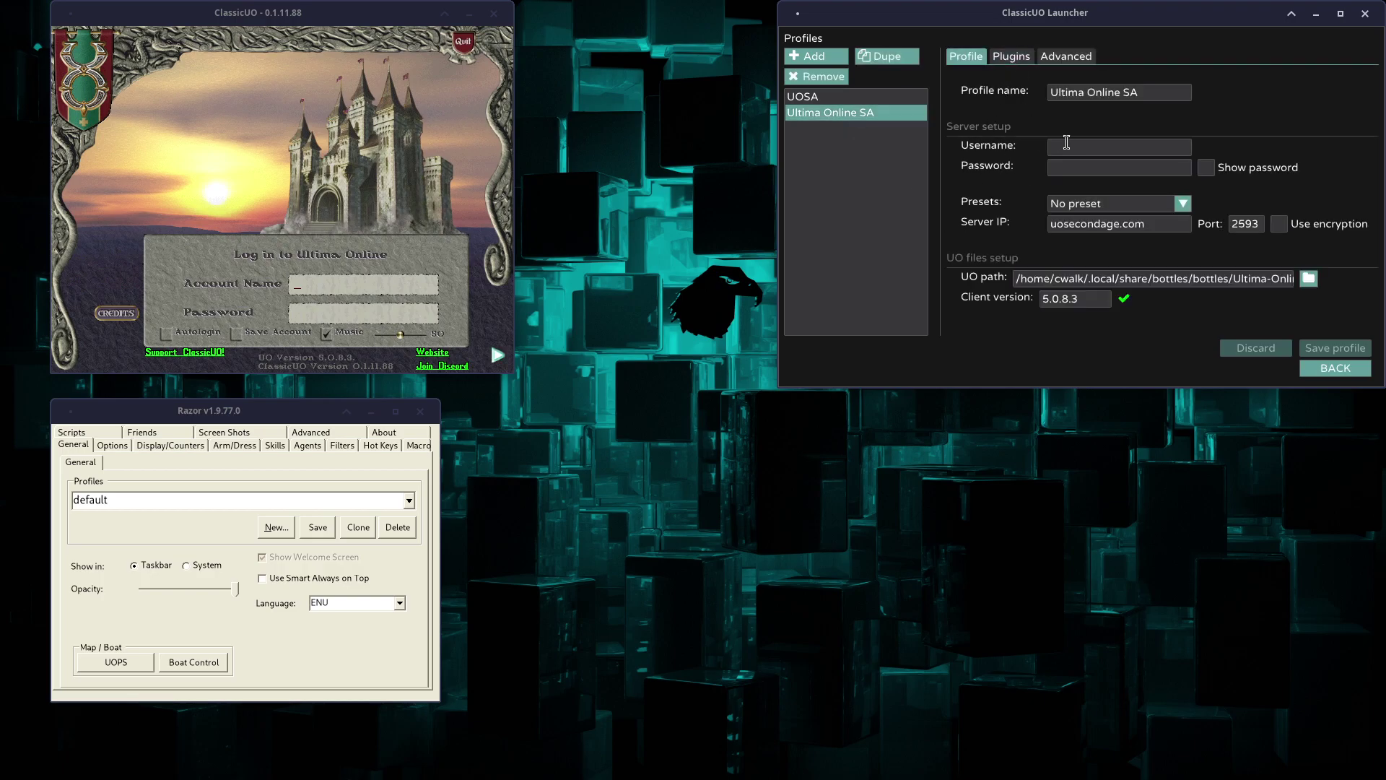
pyautogui.click(1015, 57)
pyautogui.click(1056, 57)
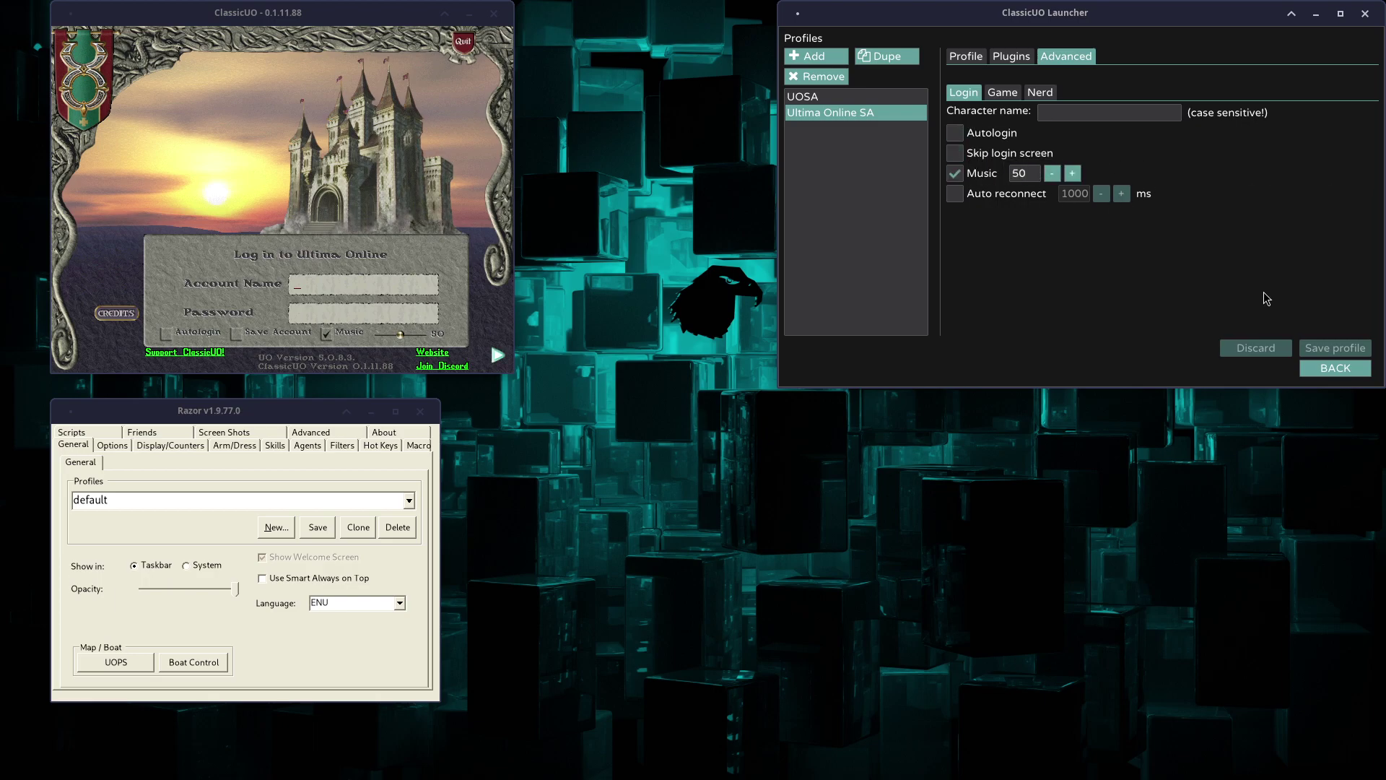
pyautogui.click(1326, 370)
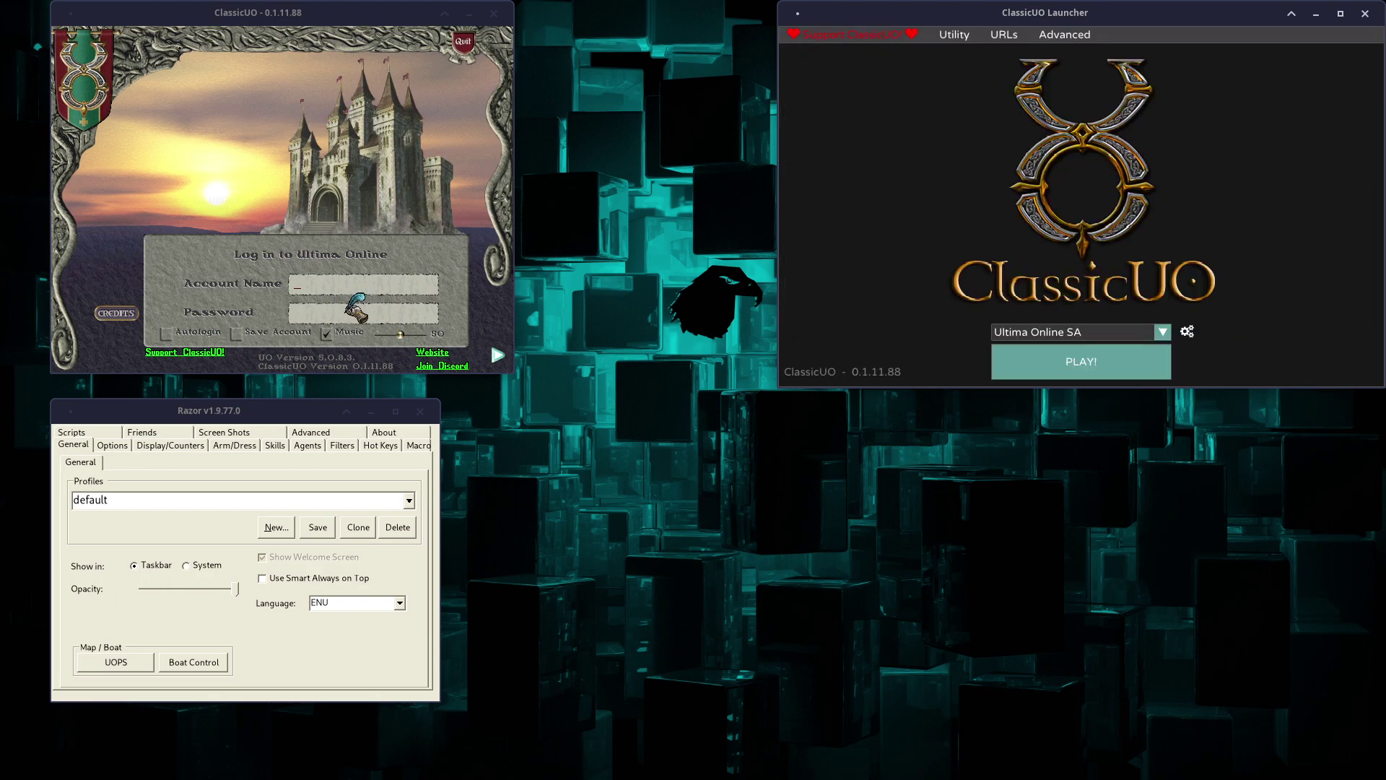
pyautogui.click(359, 15)
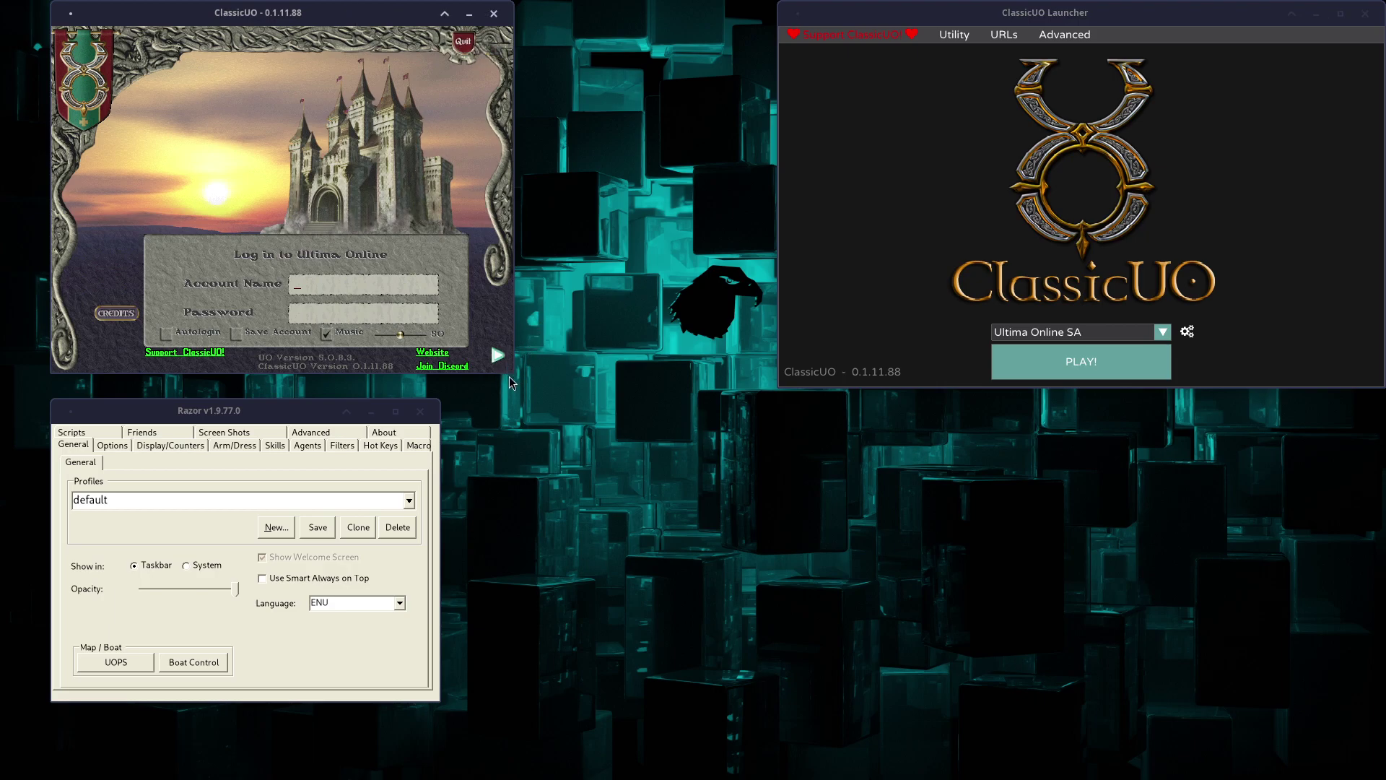
pyautogui.moveTo(264, 418); pyautogui.dragTo(281, 410)
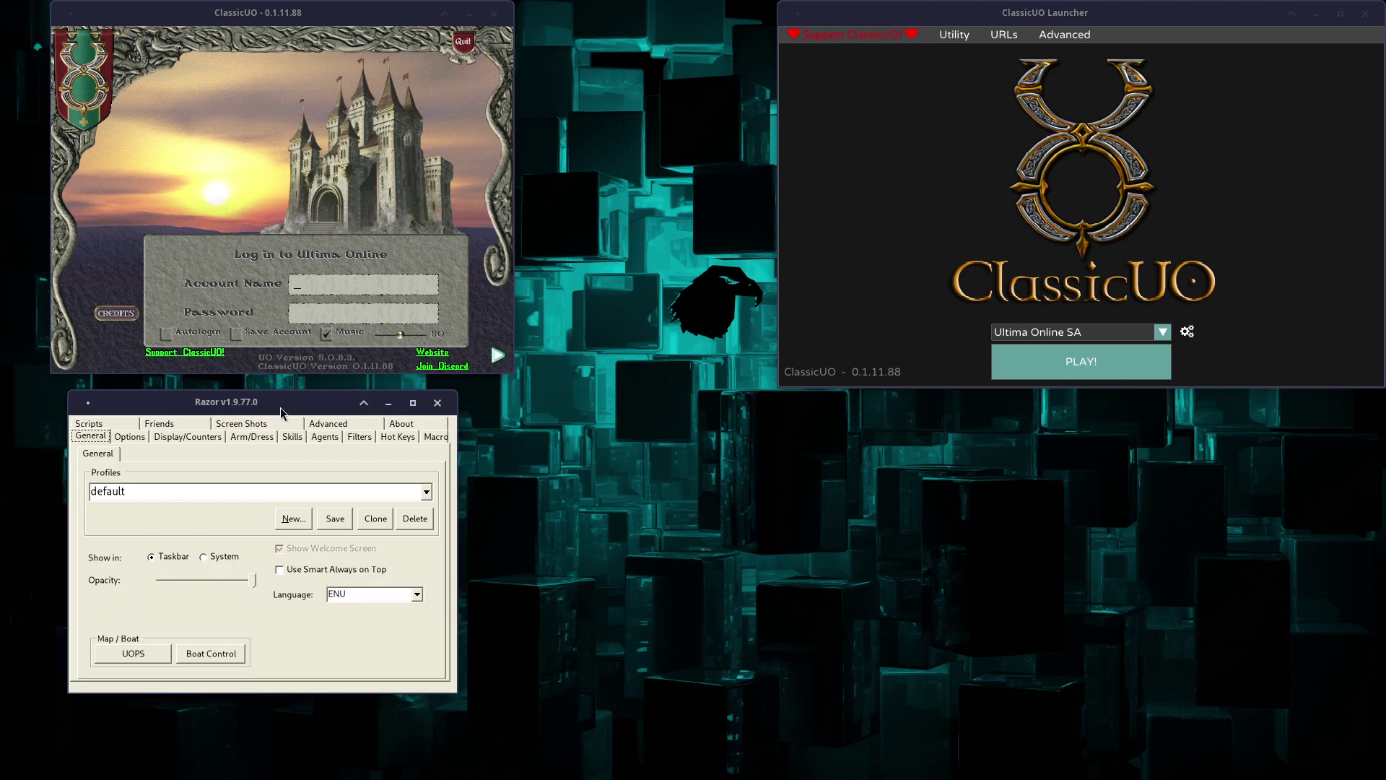